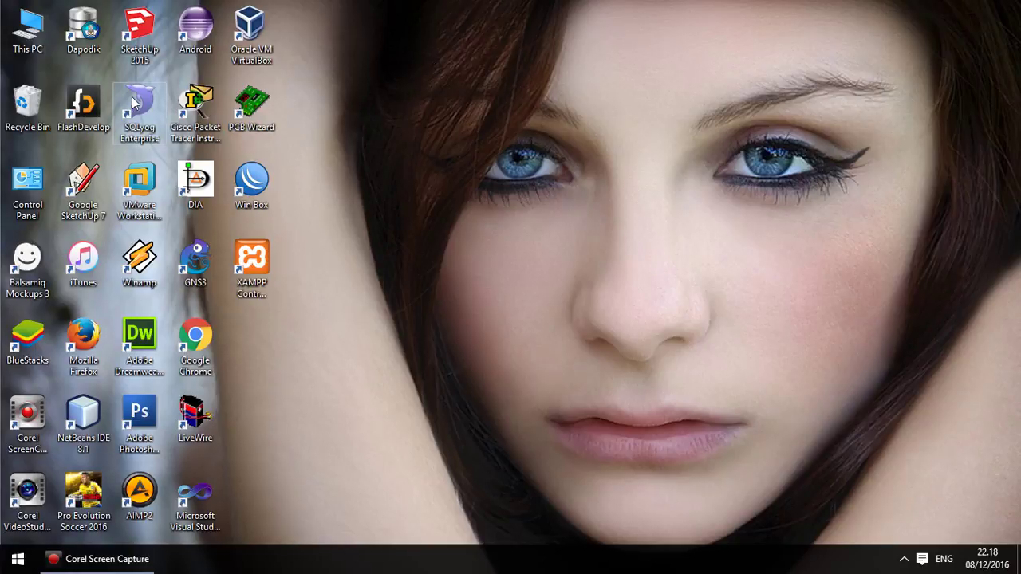
Open the FORMAT RAPORT DAN LEGER folder inside the RAPORT folder on the Data (D:) drive
double_click(32, 38)
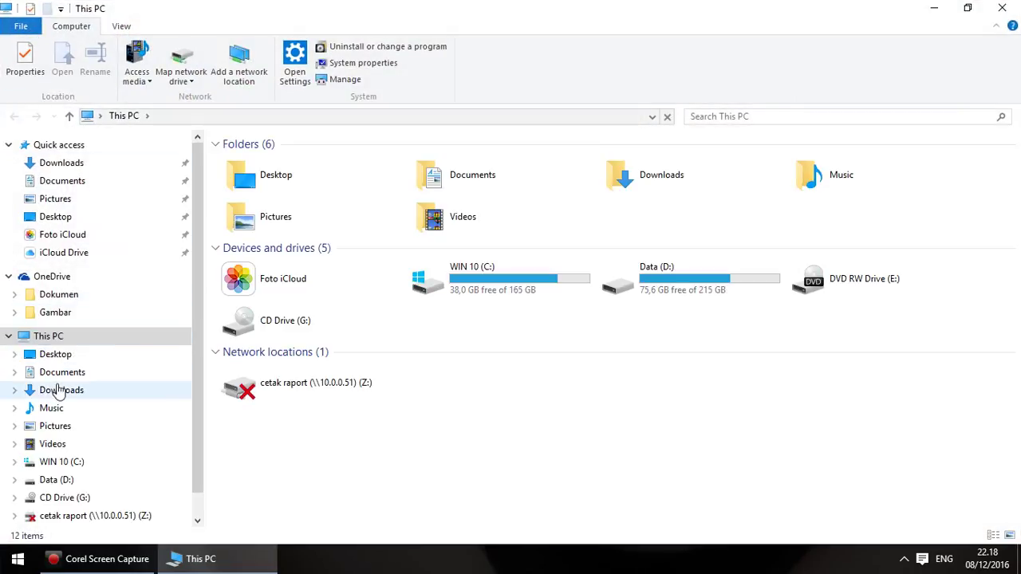
scroll(88, 279, "down", 1)
left_click(69, 300)
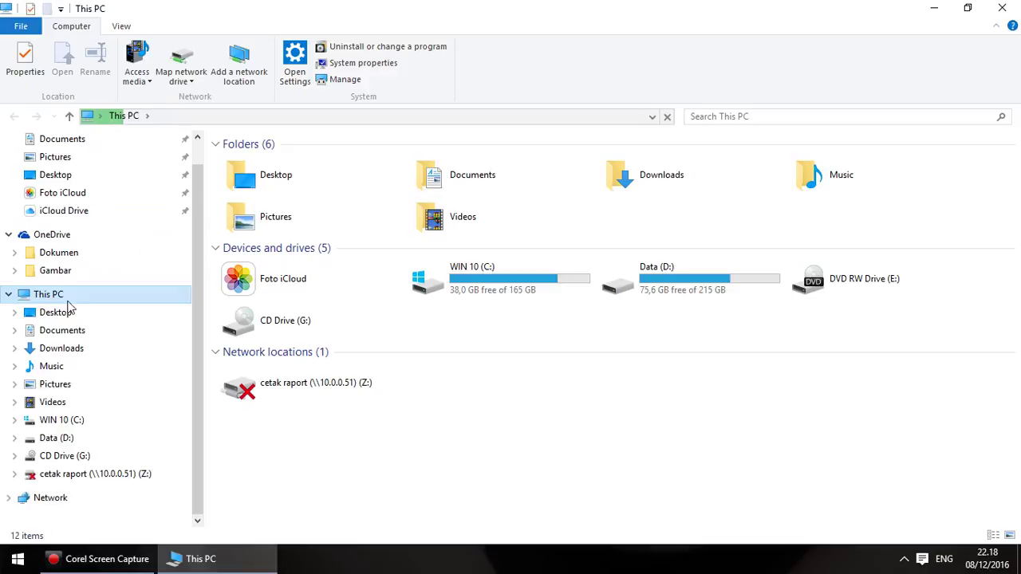
left_click(57, 436)
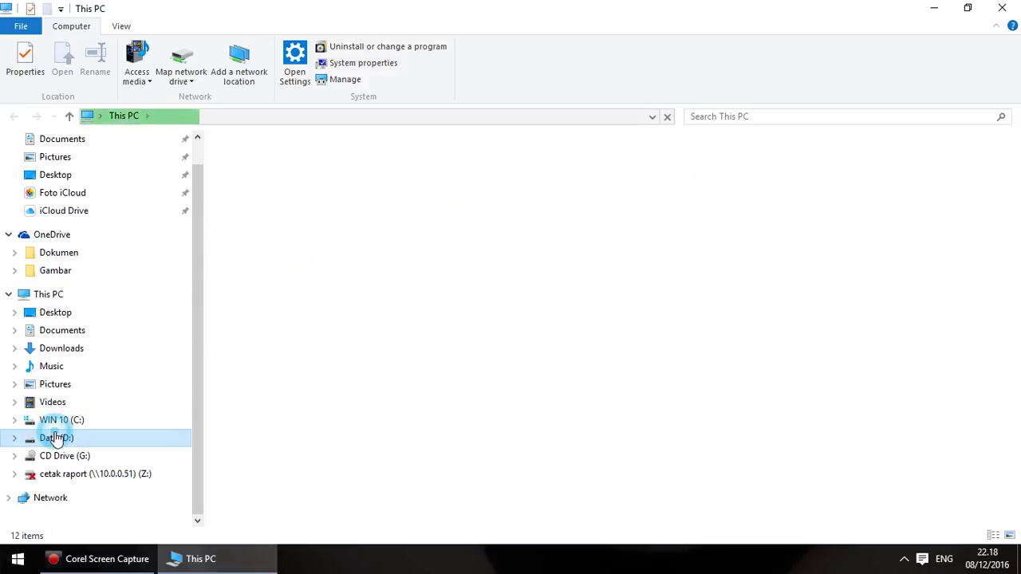
double_click(242, 319)
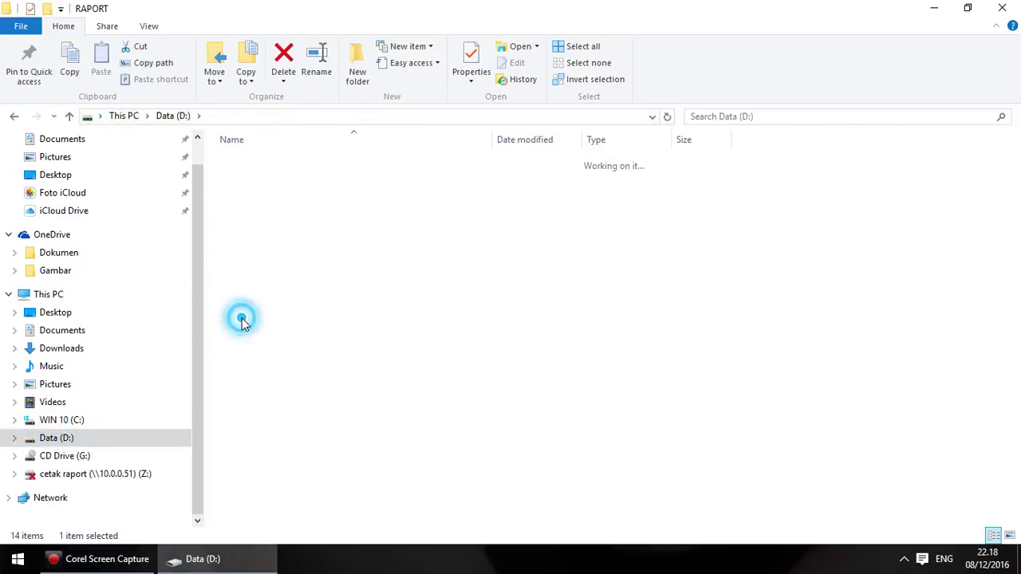
double_click(257, 164)
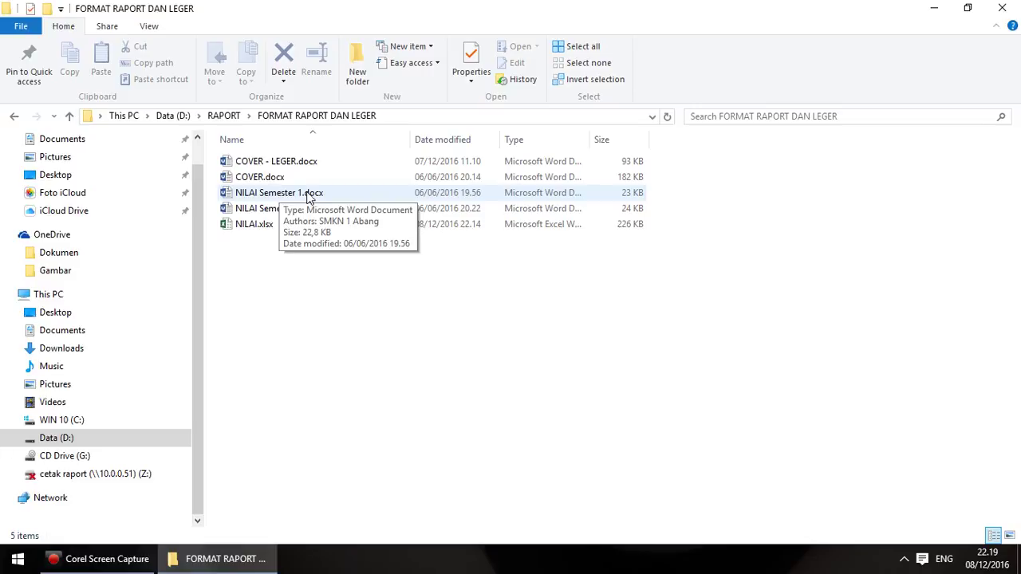
Open the NILAI.xlsx workbook in Excel without updating its external links
left_click(279, 209)
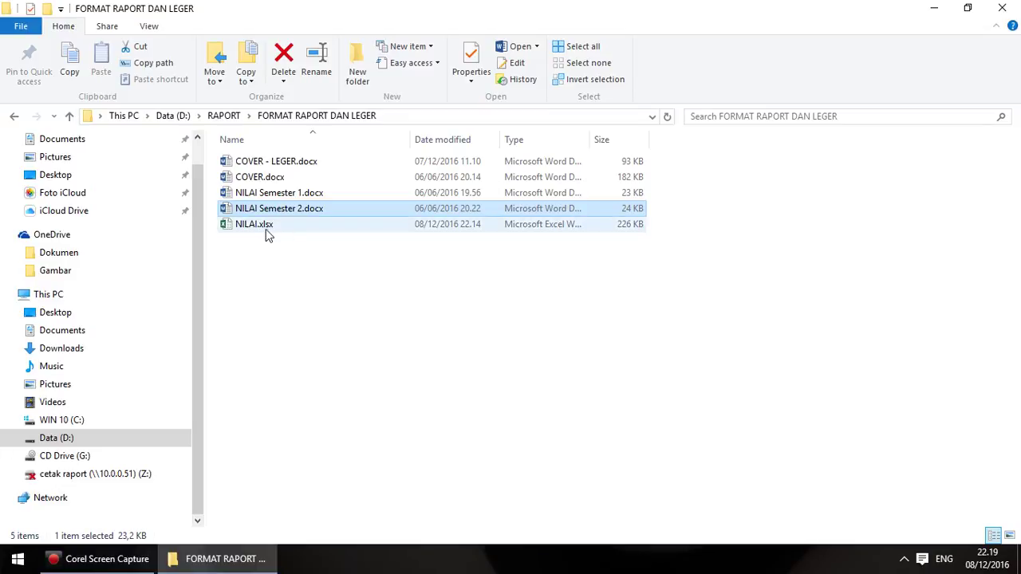
left_click(267, 232)
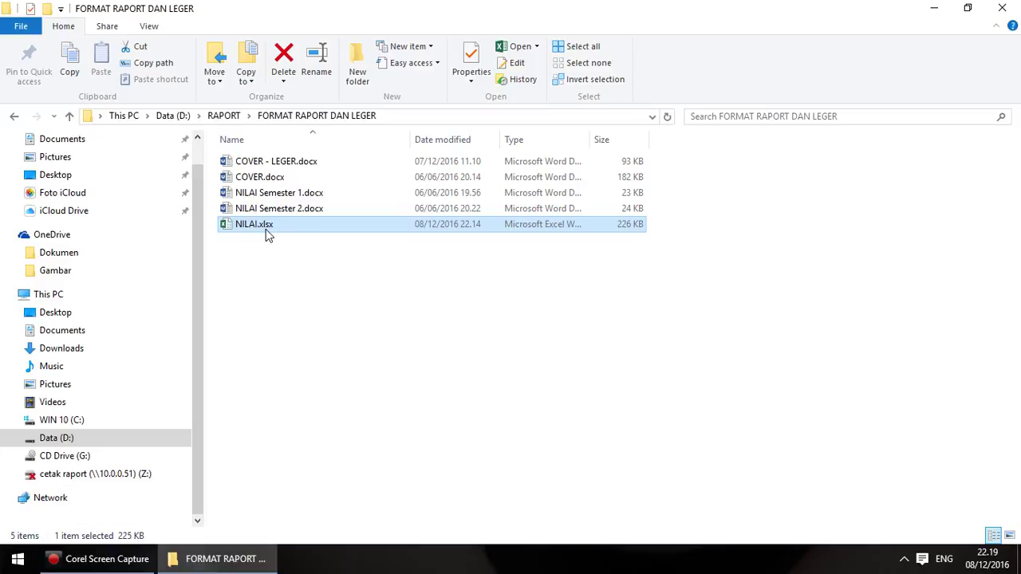
double_click(255, 228)
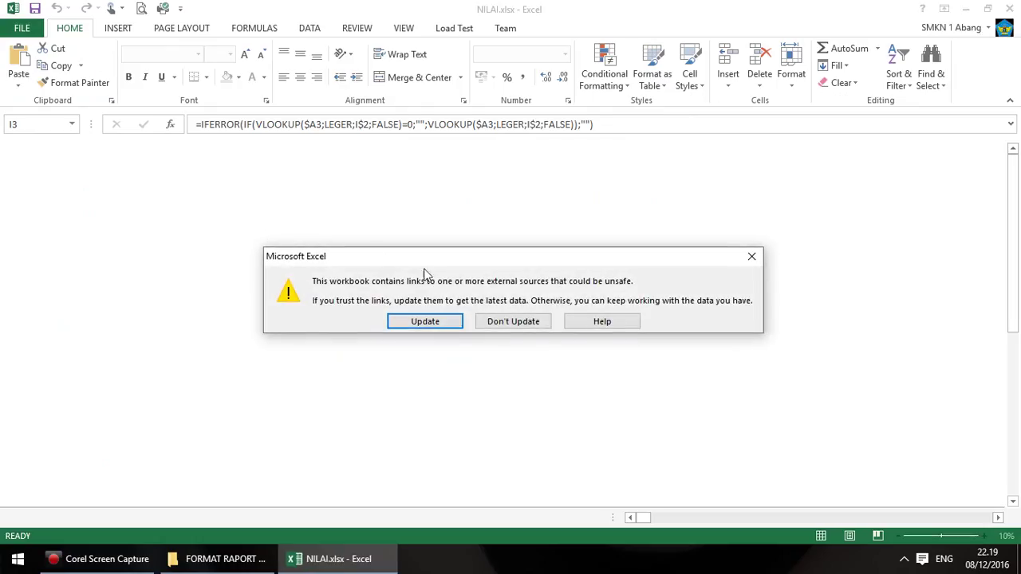
left_click(509, 321)
left_click(178, 268)
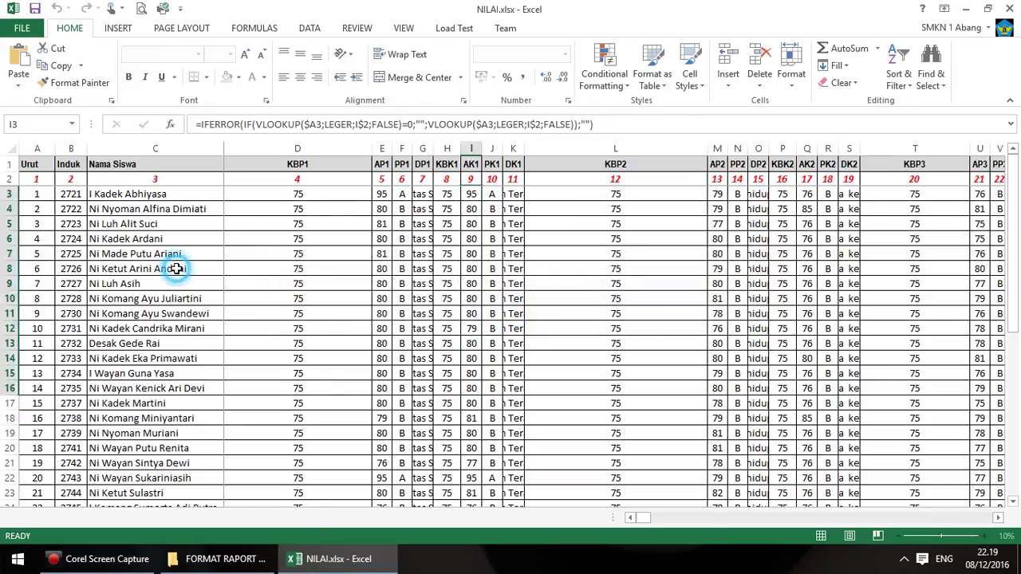
Read the report-filling steps and the warnings on the BACA INI sheet
left_click(104, 516)
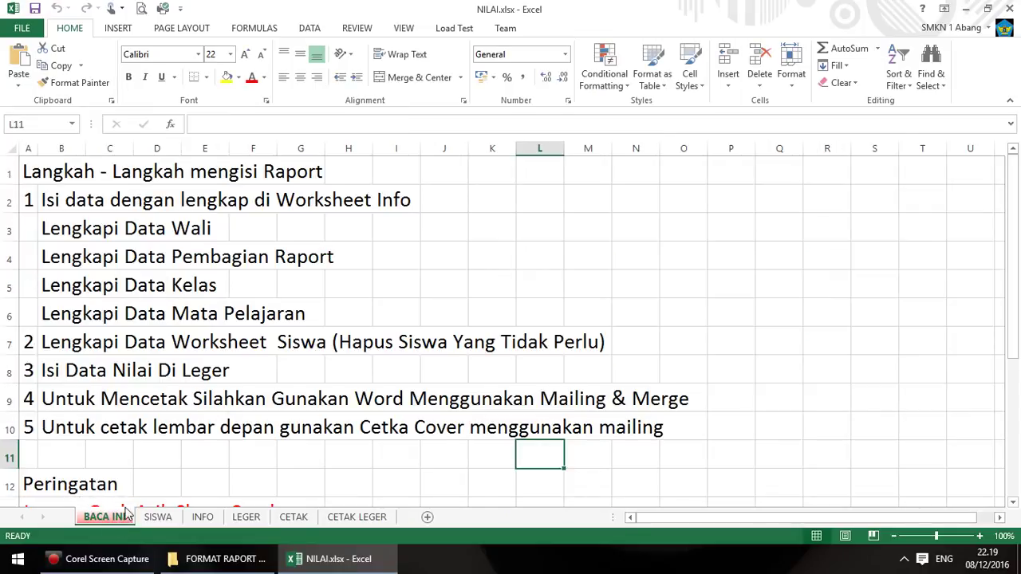
scroll(112, 252, "down", 3)
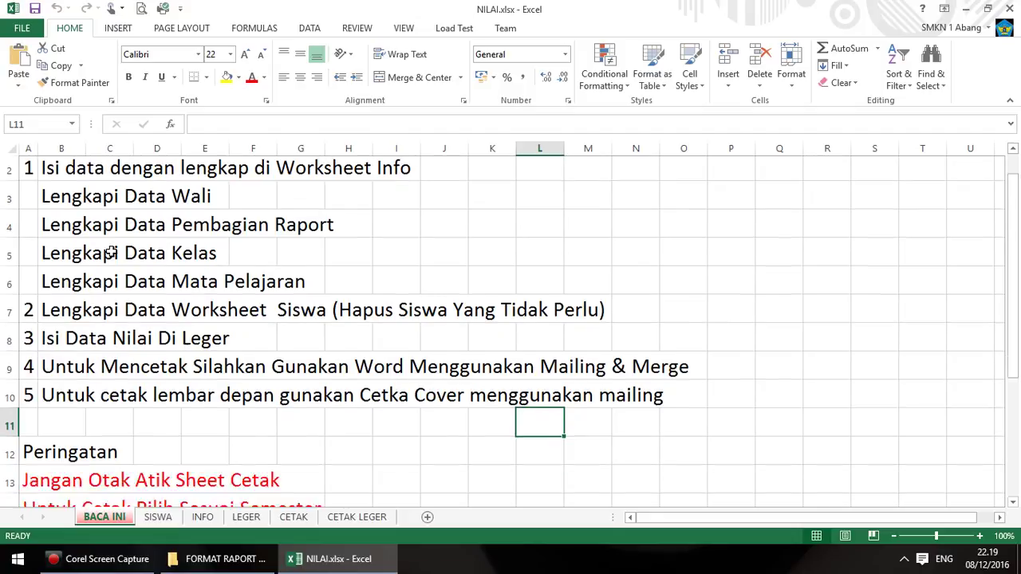
scroll(112, 252, "up", 3)
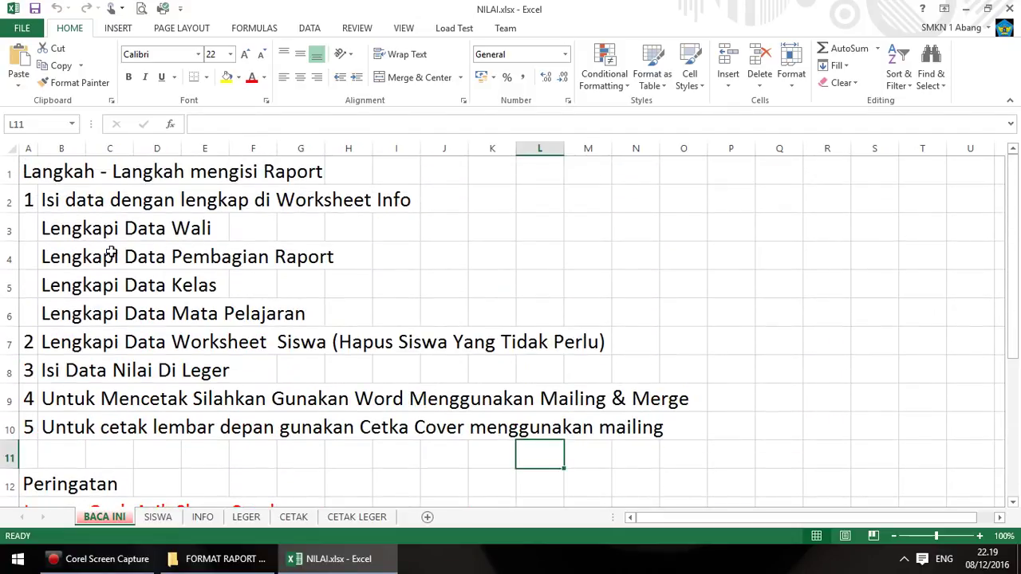
scroll(112, 253, "down", 2)
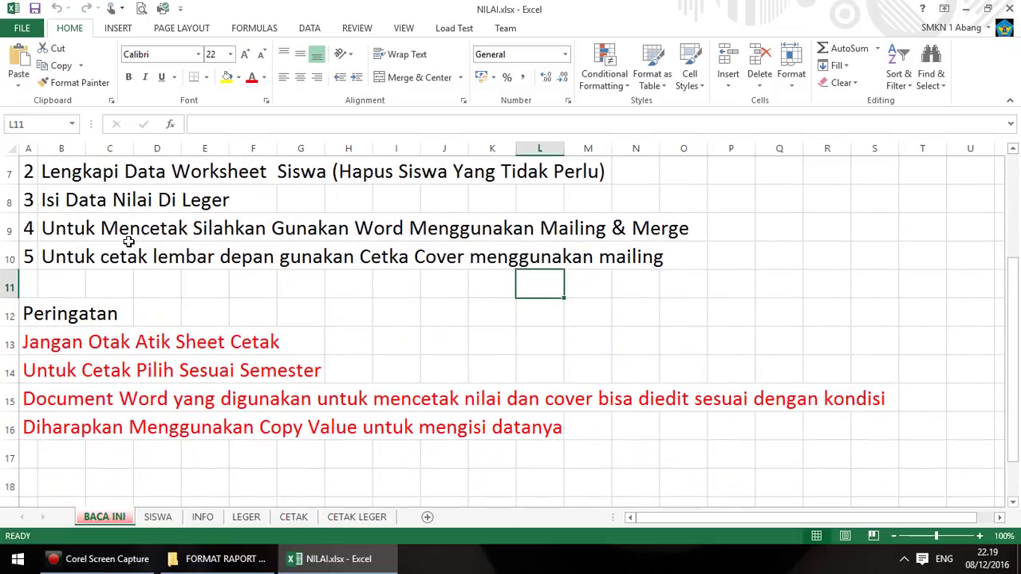
scroll(128, 241, "down", 1)
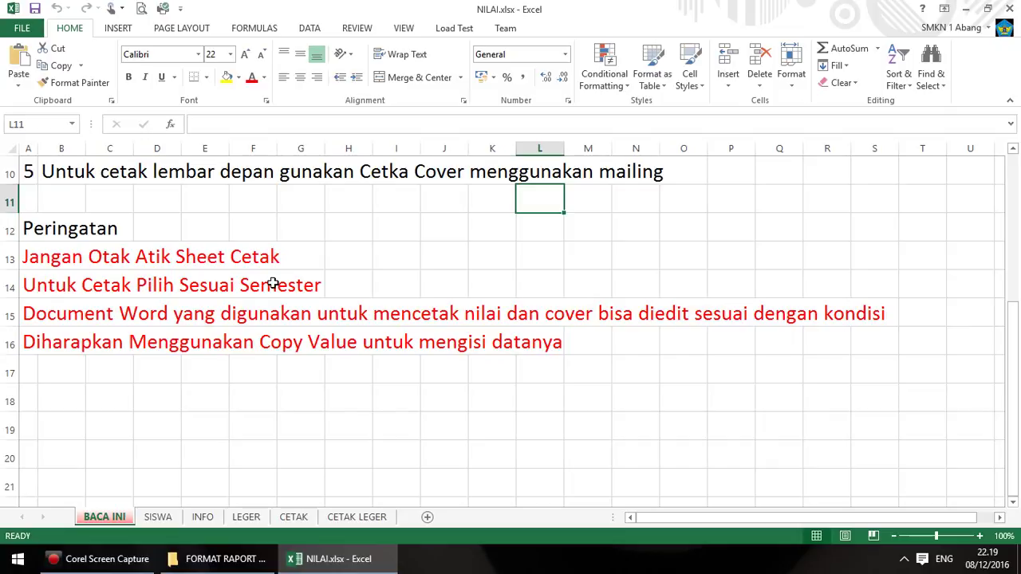
Compare the warnings on the BACA INI sheet with the semester Word documents in the FORMAT RAPORT DAN LEGER folder
left_click(235, 572)
left_click(279, 226)
left_click(279, 209)
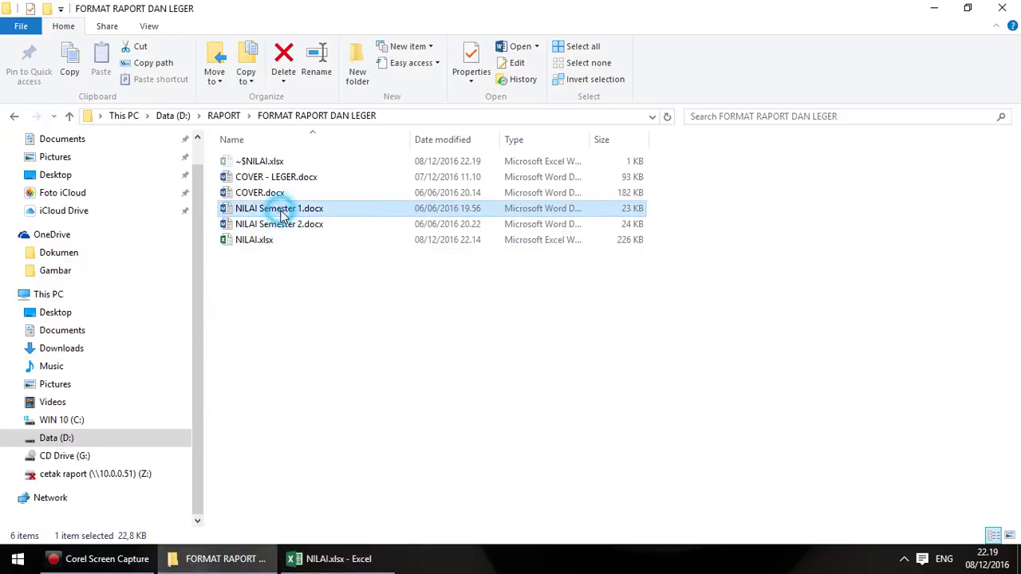
left_click(331, 559)
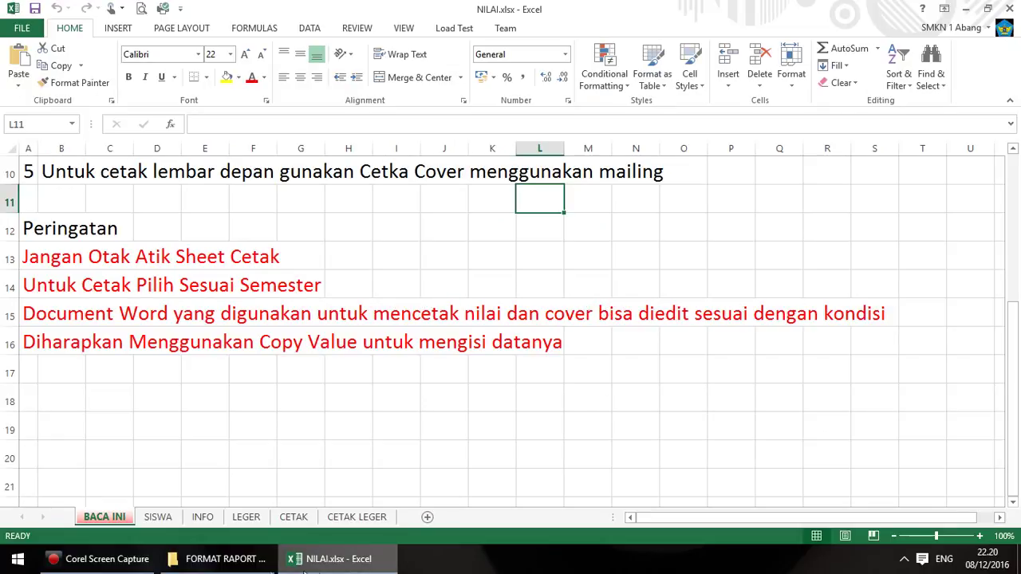
left_click(222, 560)
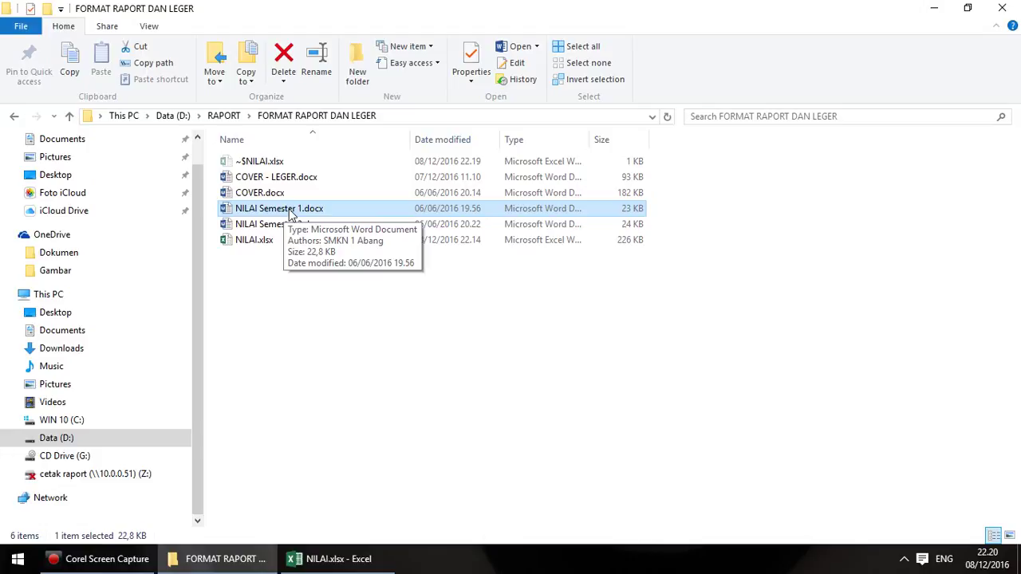
left_click(351, 558)
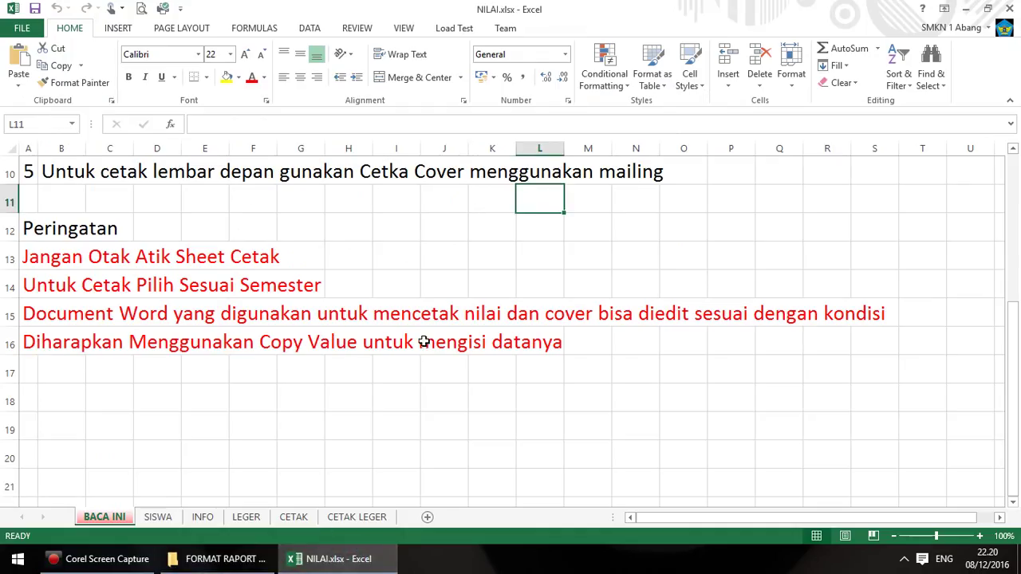
left_click(507, 342)
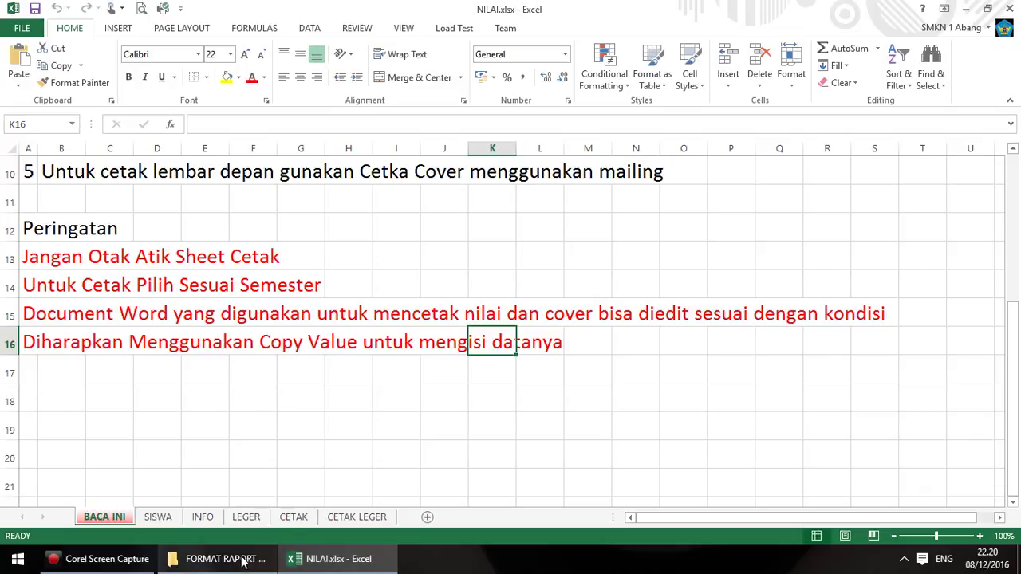
mouse_move(234, 563)
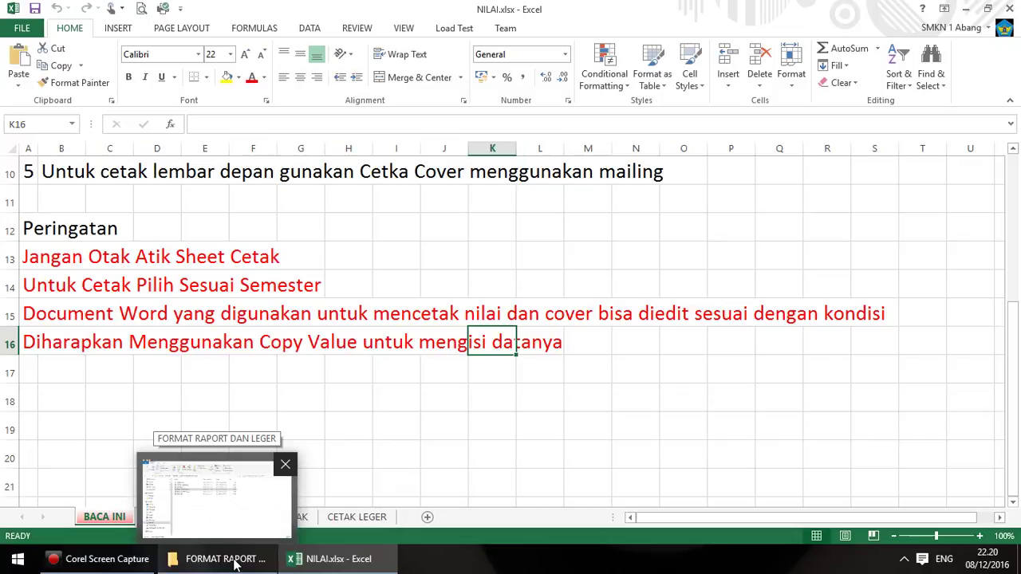
left_click(234, 563)
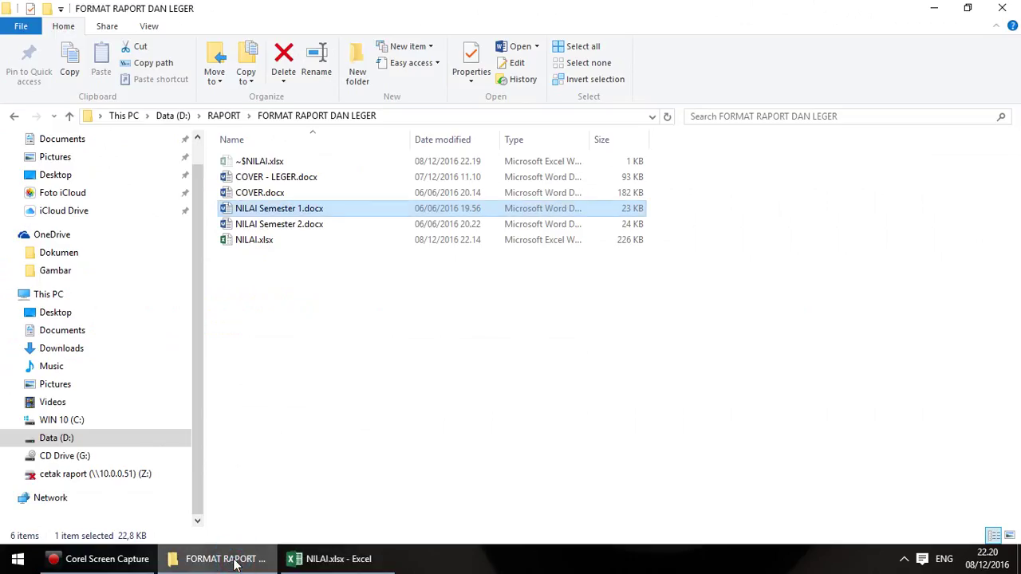
left_click(341, 563)
Examine the student records on the SISWA sheet, from the NIS column through the birth date column
left_click(158, 517)
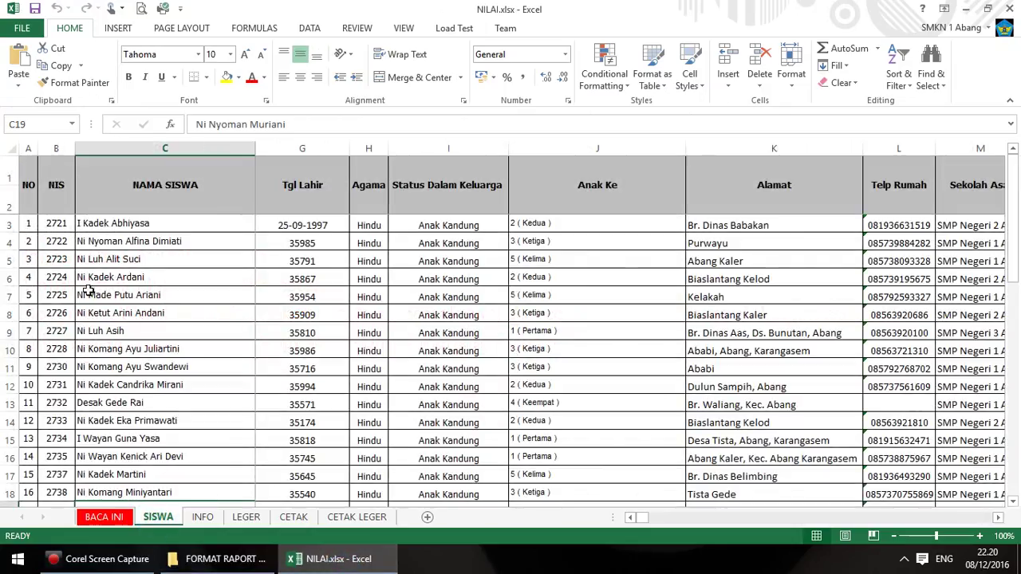
left_click_drag(50, 225, 380, 487)
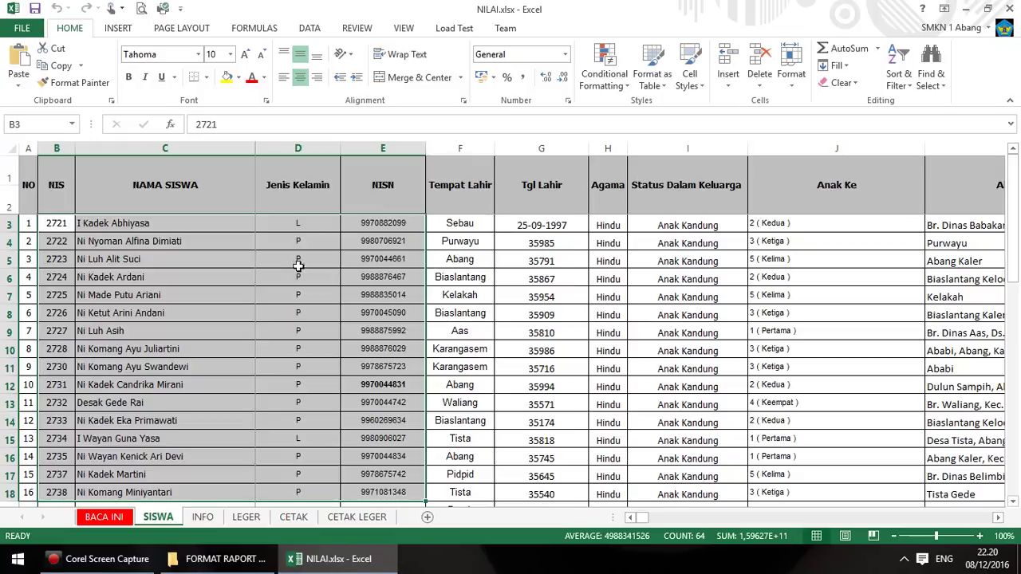
left_click(152, 255)
left_click_drag(65, 223, 517, 398)
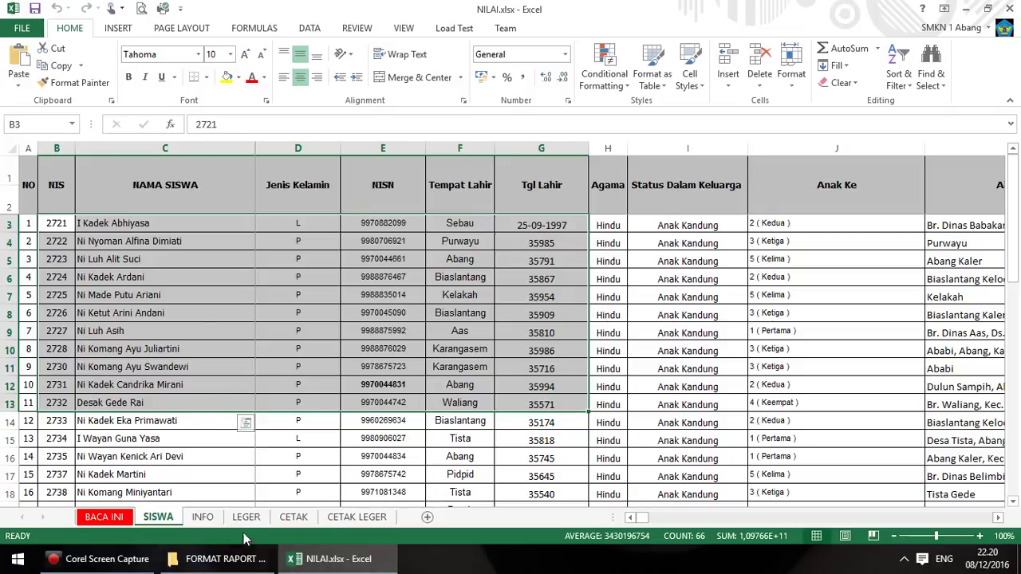
Examine the school, principal, homeroom teacher, class and signature details on the INFO sheet
left_click(207, 517)
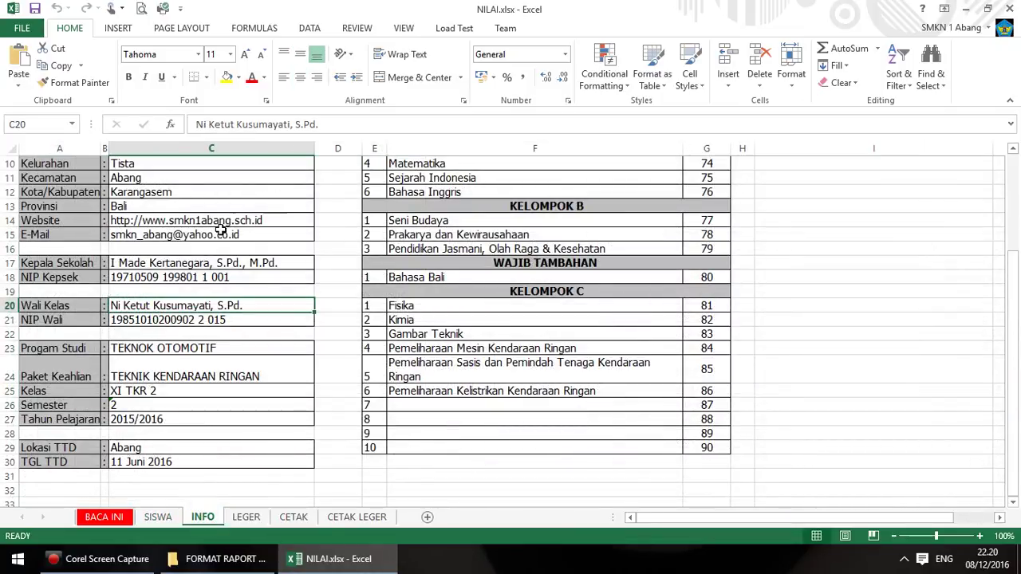
scroll(221, 231, "up", 3)
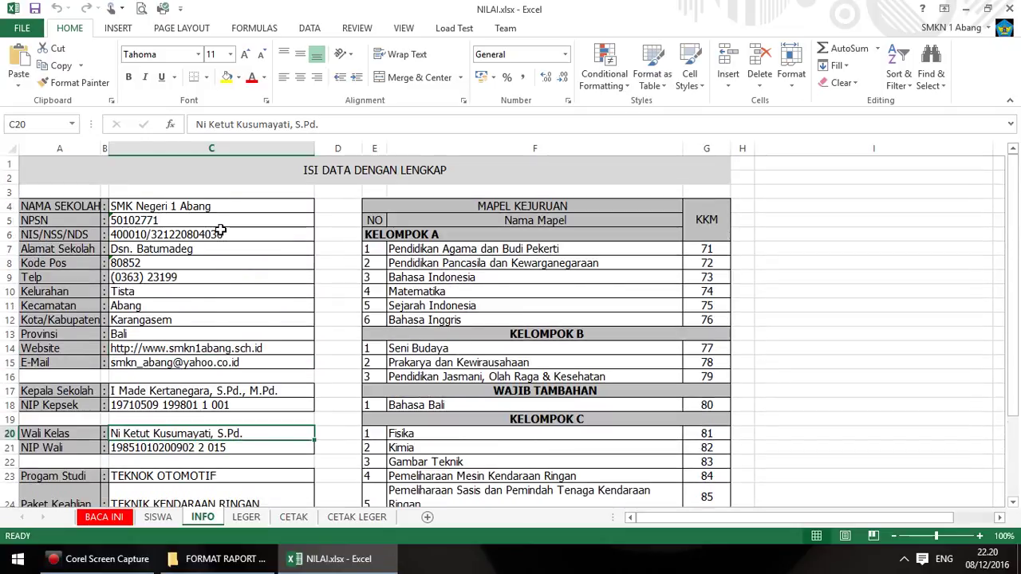
scroll(220, 230, "down", 1)
scroll(220, 230, "down", 1)
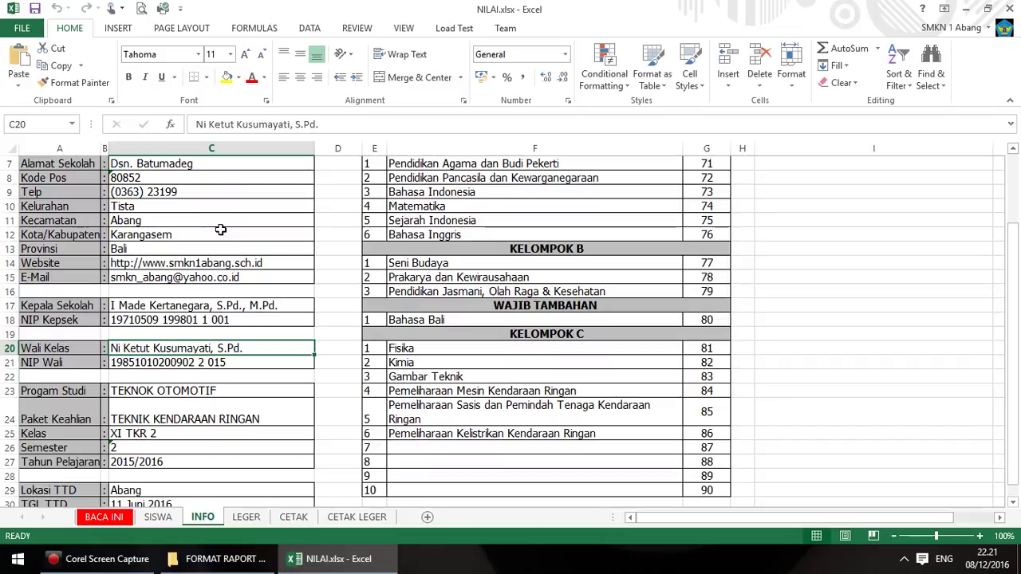
scroll(221, 229, "down", 1)
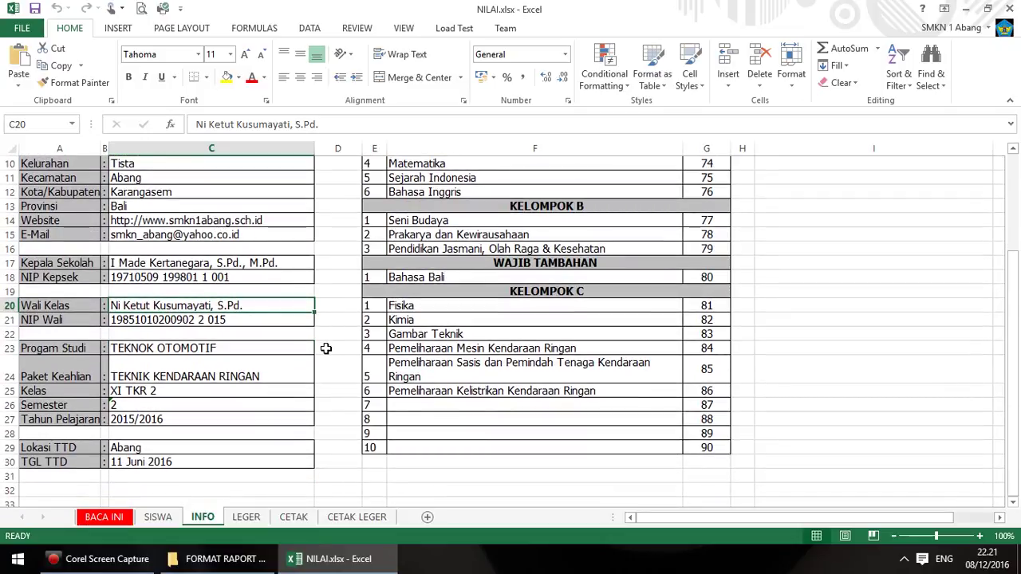
left_click_drag(124, 177, 419, 423)
left_click(160, 333)
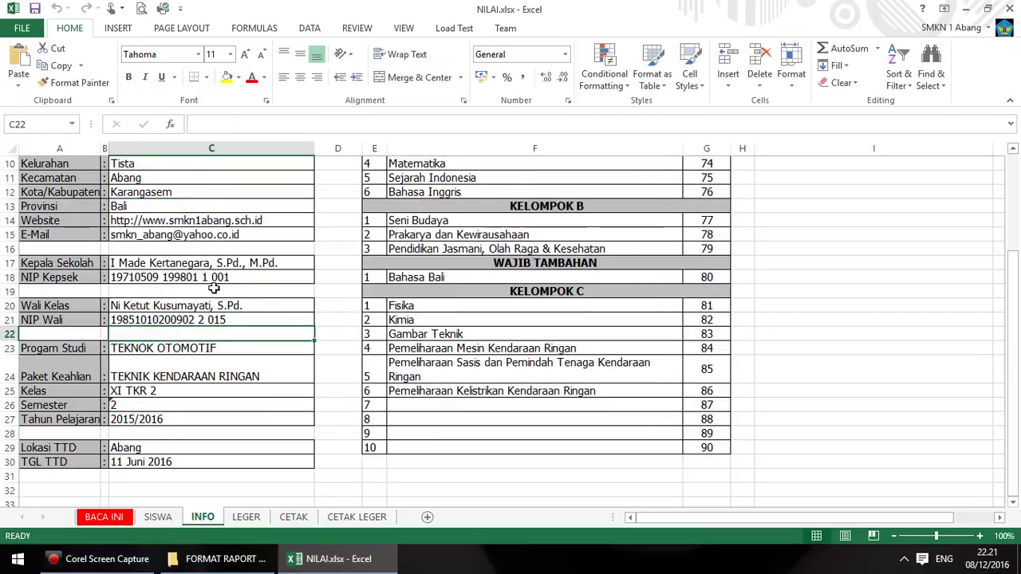
left_click_drag(173, 297, 187, 431)
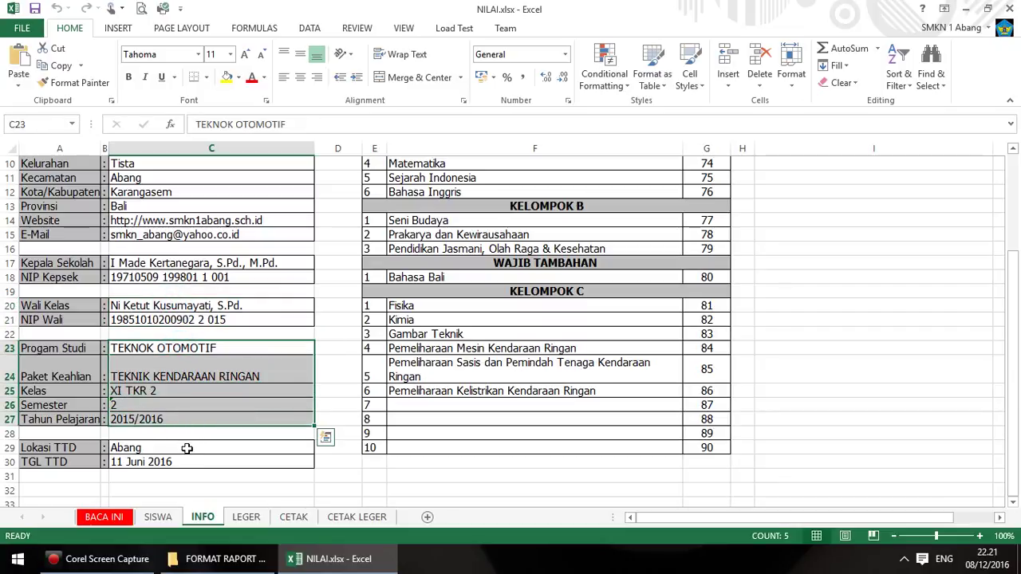
left_click_drag(187, 447, 191, 462)
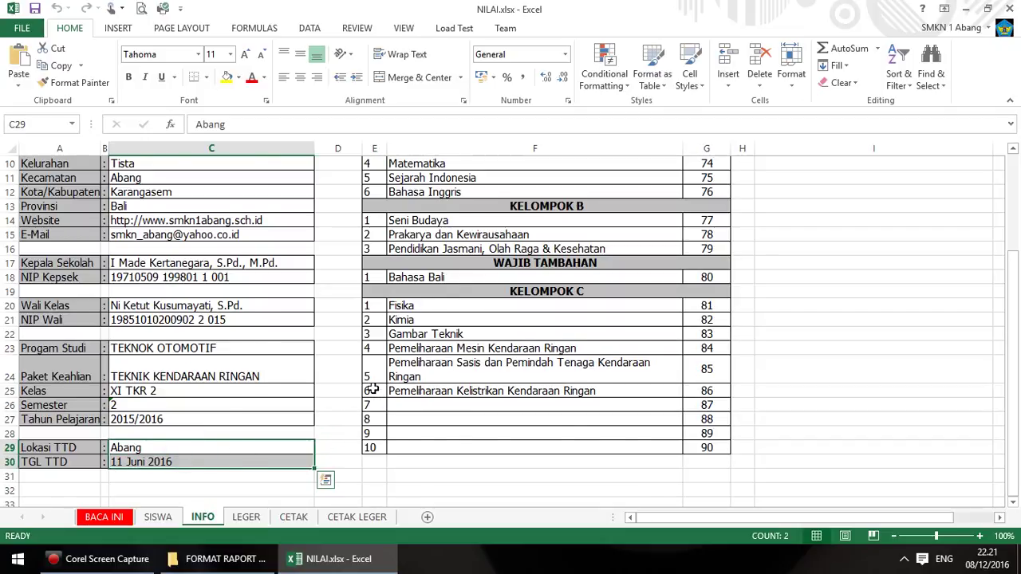
Examine the subject list on the INFO sheet, including the KELOMPOK C subjects and the KKM column
scroll(375, 375, "up", 3)
scroll(402, 323, "down", 1)
scroll(480, 271, "down", 1)
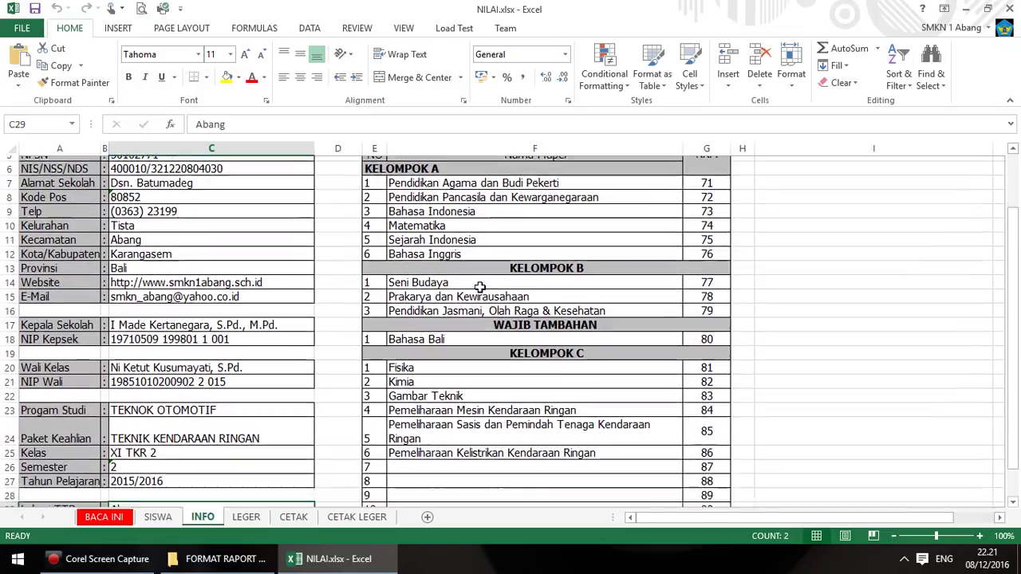
scroll(475, 285, "down", 1)
scroll(471, 255, "up", 2)
scroll(437, 339, "down", 1)
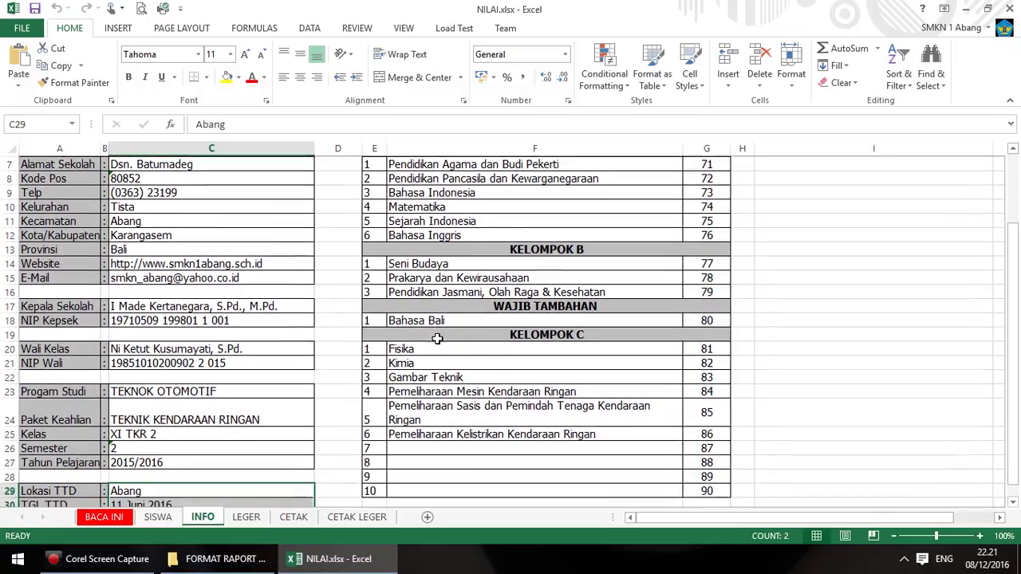
left_click_drag(461, 348, 467, 429)
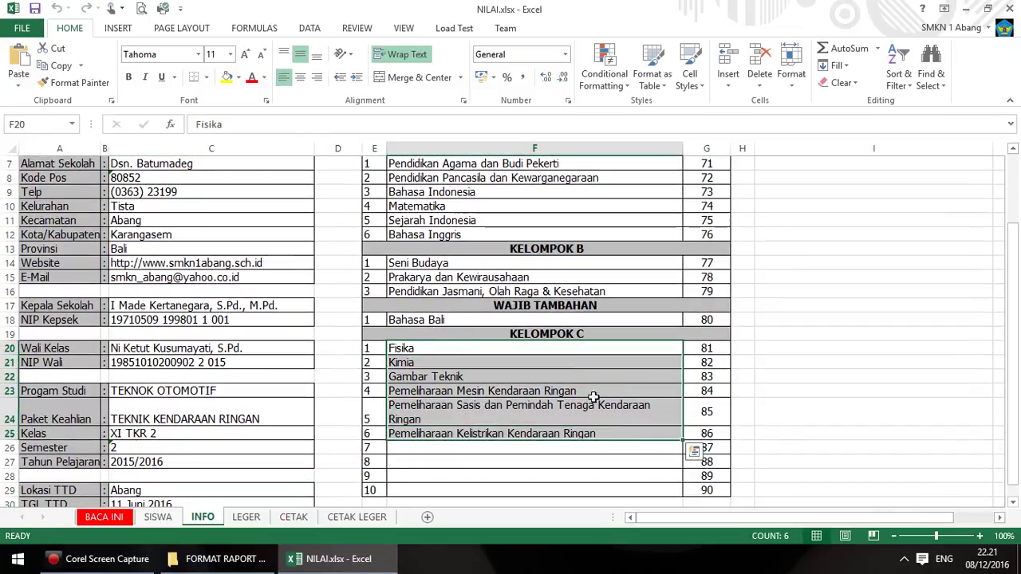
scroll(701, 355, "up", 3)
left_click_drag(707, 207, 710, 491)
scroll(657, 458, "down", 2)
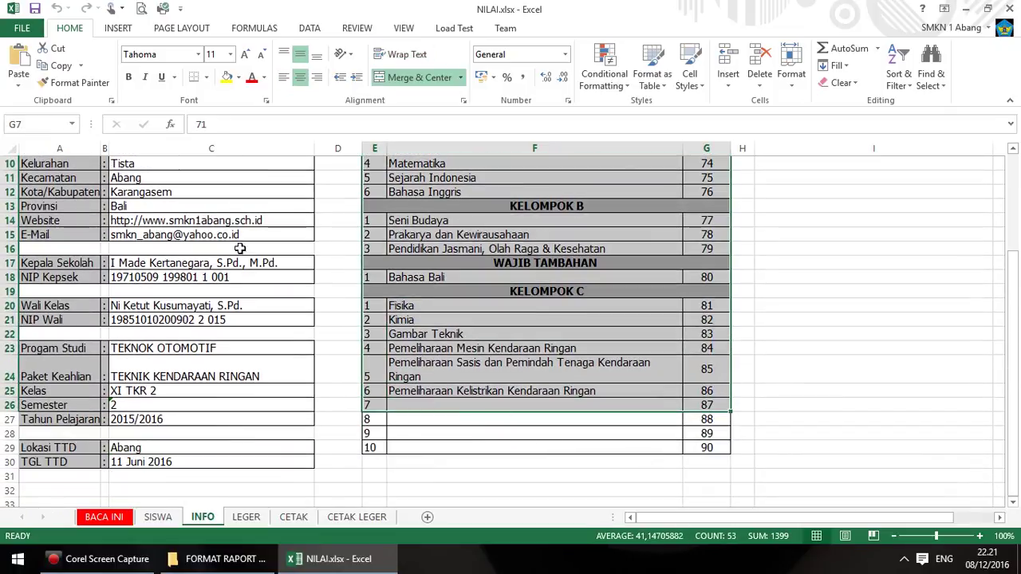
Examine the LEGER sheet, from the student name lookup and subject headings through the CATATAN WALI KELAS column
left_click(246, 517)
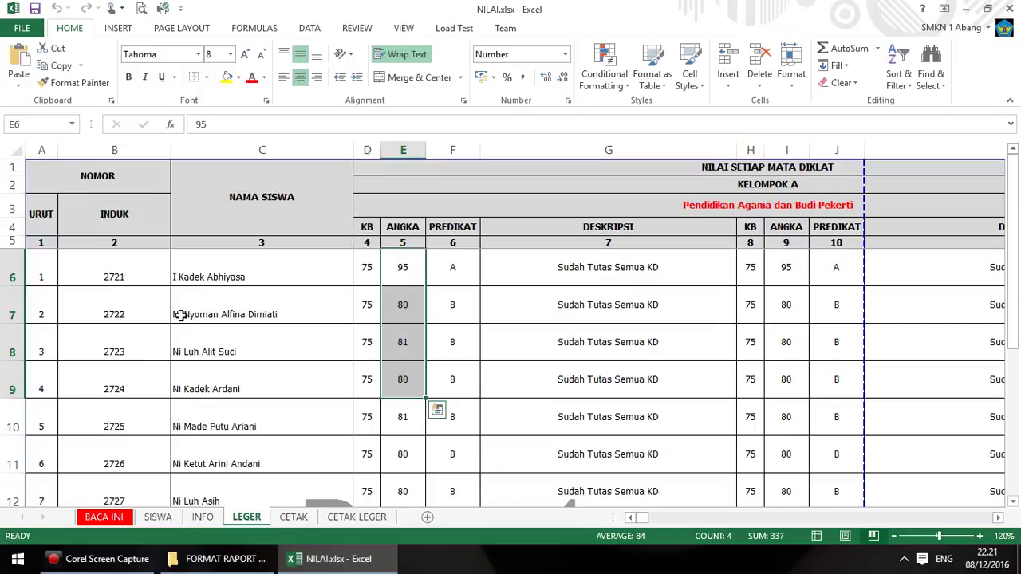
left_click(228, 292)
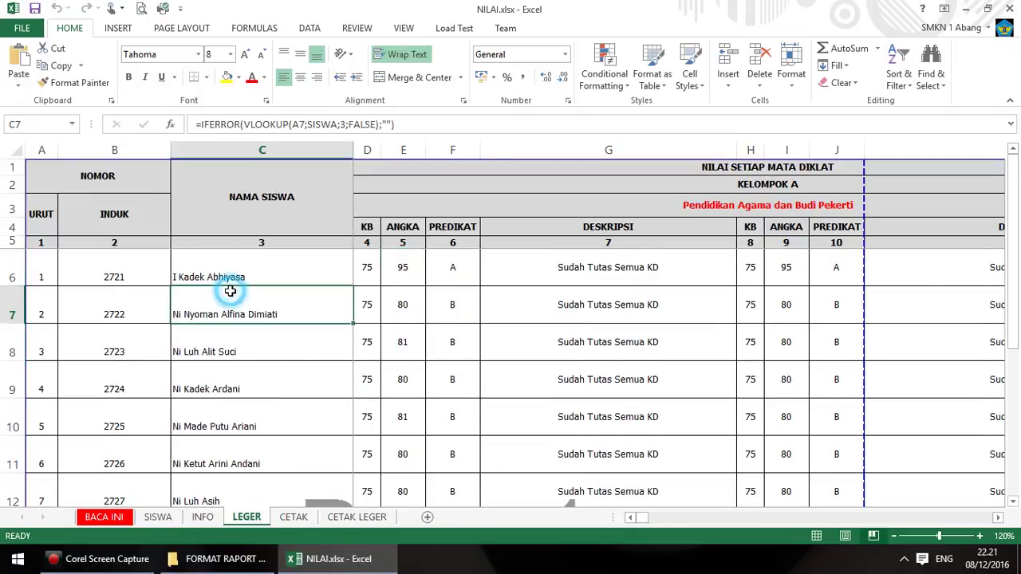
left_click(514, 209)
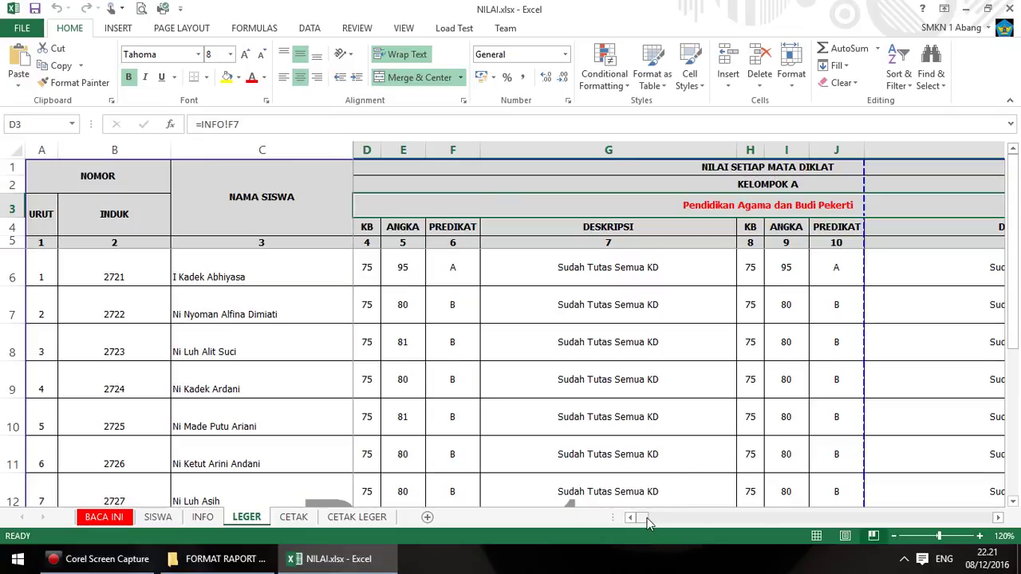
left_click_drag(648, 522, 997, 501)
left_click(460, 261)
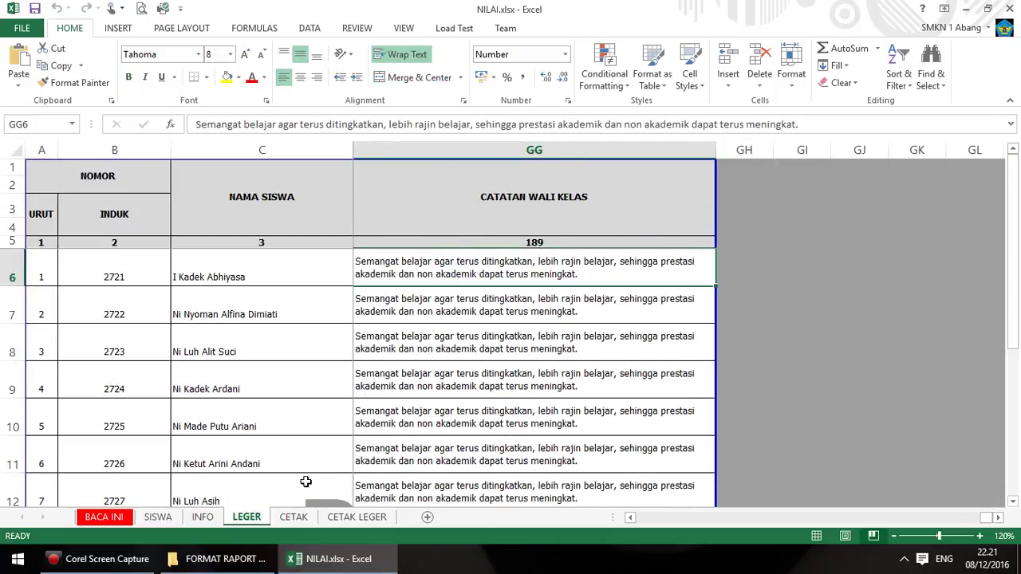
Examine the CETAK LEGER sheet, from its class header and subject columns down through the student rows
left_click(349, 519)
scroll(341, 296, "up", 4)
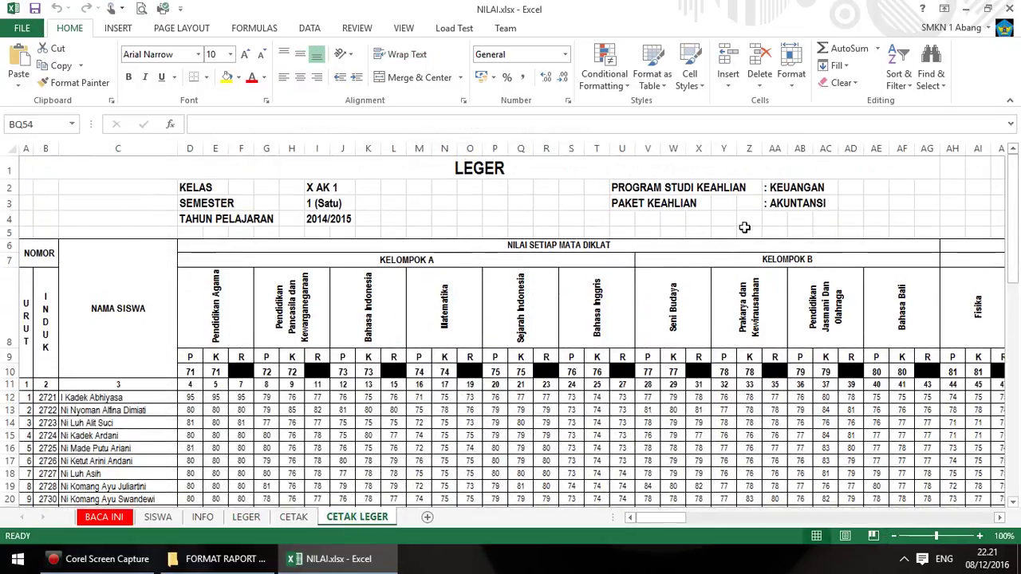
scroll(722, 233, "down", 8)
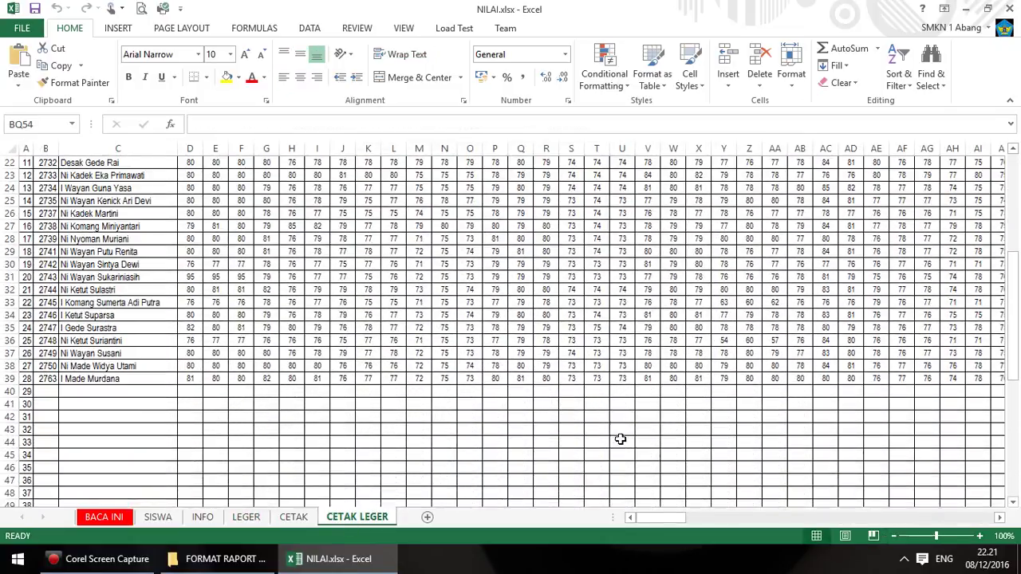
scroll(547, 417, "up", 3)
scroll(547, 417, "up", 5)
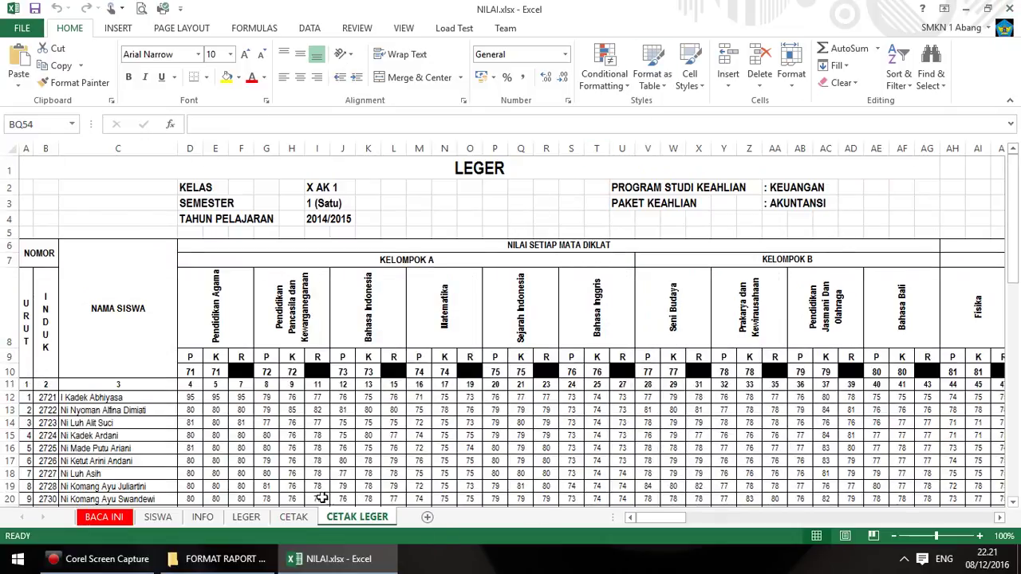
Check NILAI Semester 1.docx and NILAI.xlsx in the FORMAT RAPORT DAN LEGER folder, and close the NILAI.xlsx workbook
left_click(240, 566)
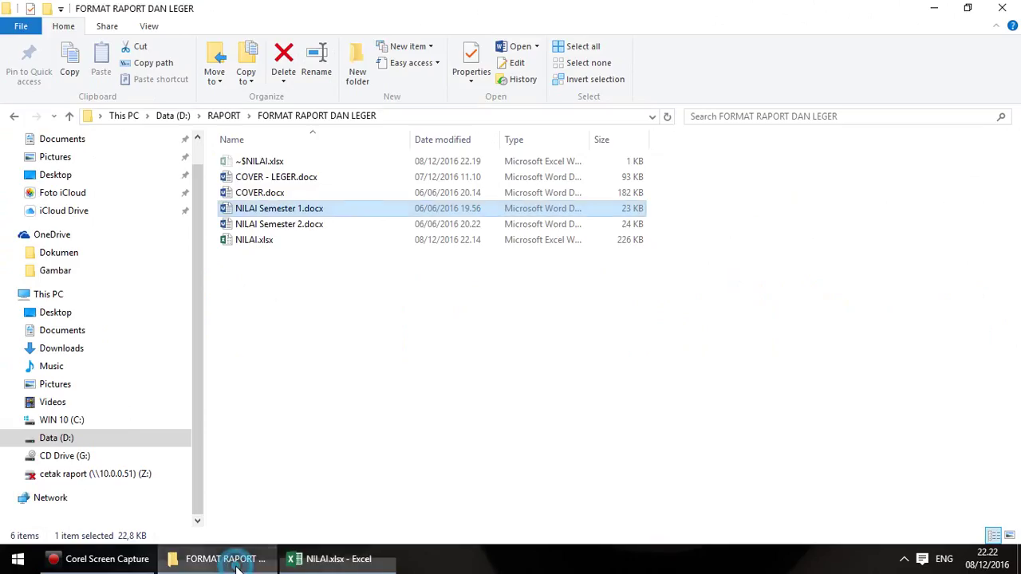
left_click(291, 207)
left_click(239, 244)
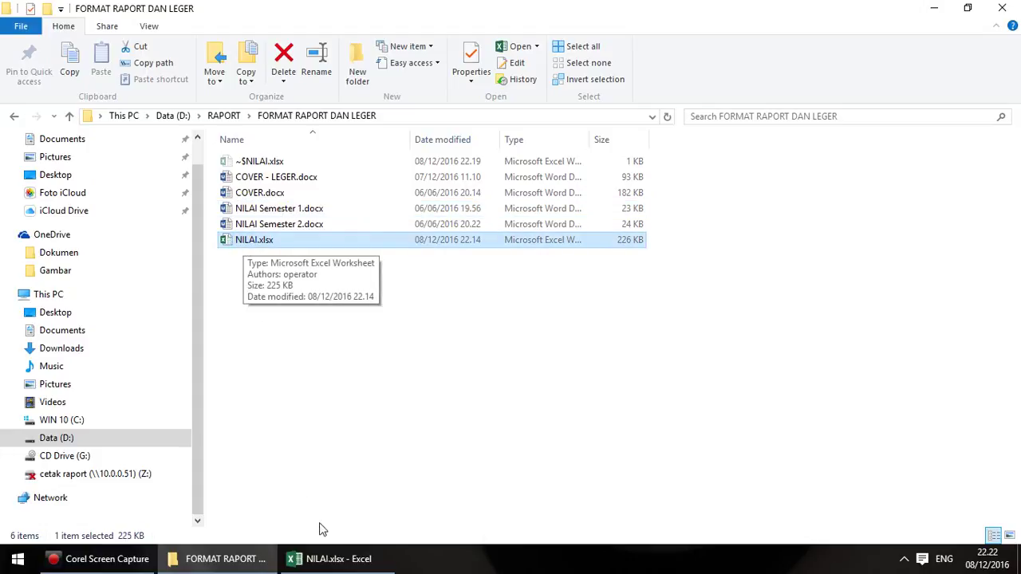
left_click(323, 559)
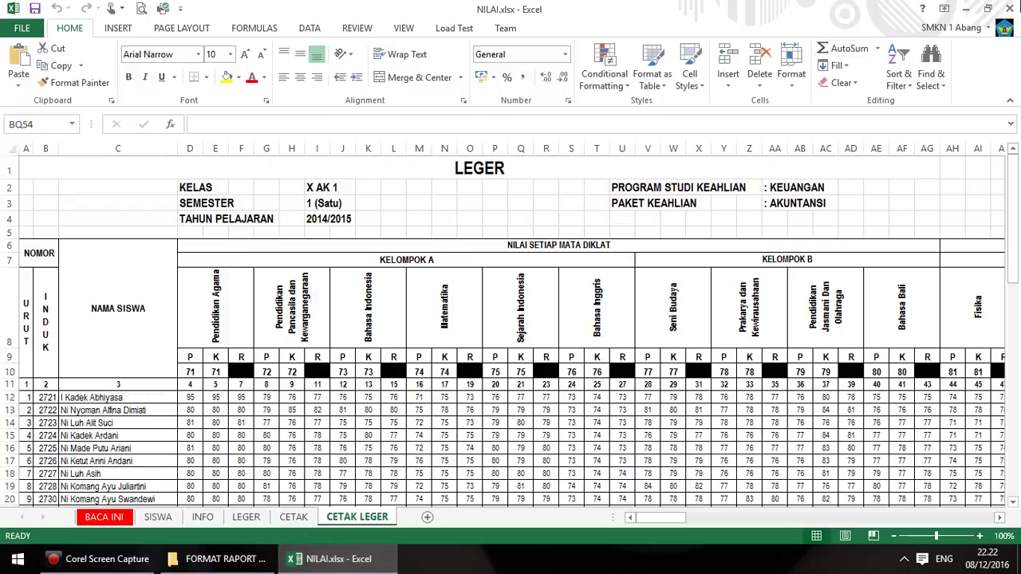
left_click(1008, 8)
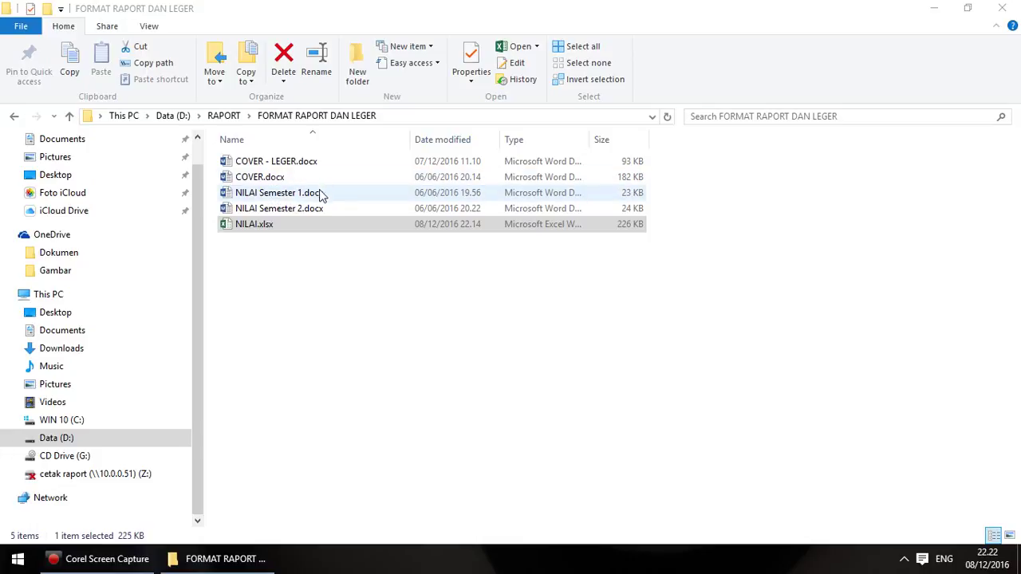
Open COVER.docx in Word, declining to run its SQL command, and review the student name and NISN on the cover page
left_click(260, 178)
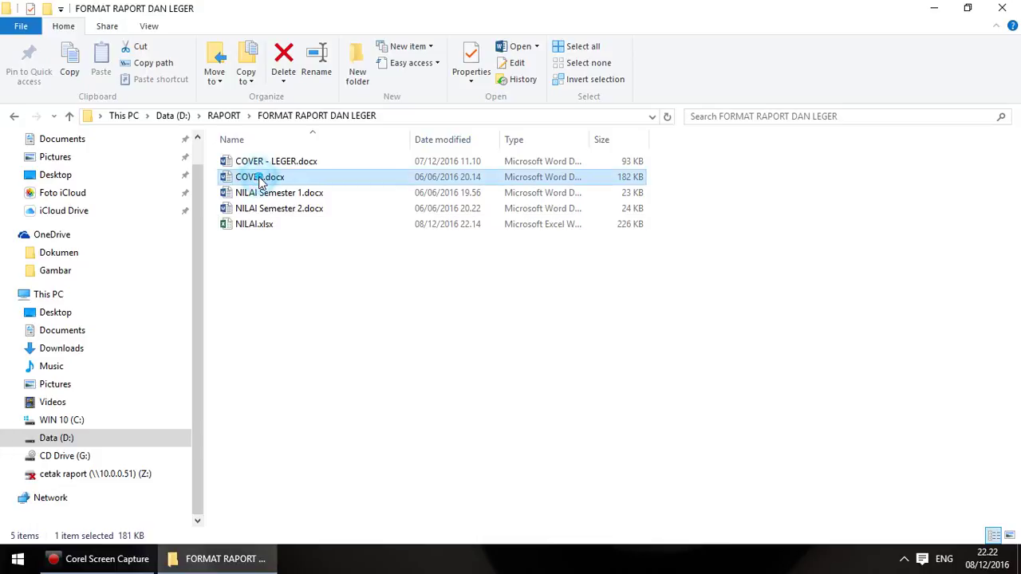
double_click(260, 178)
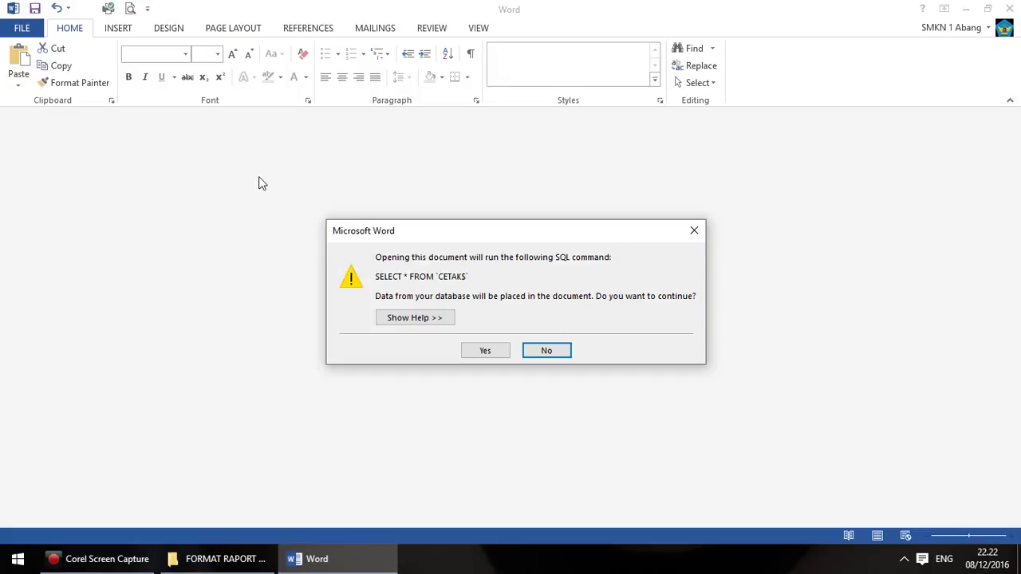
left_click(546, 351)
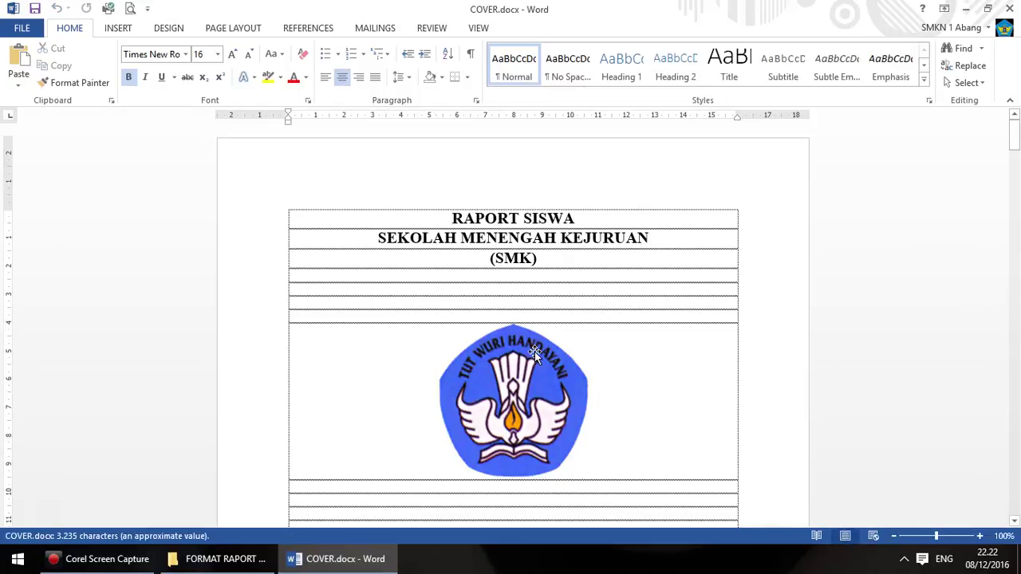
scroll(534, 352, "down", 5)
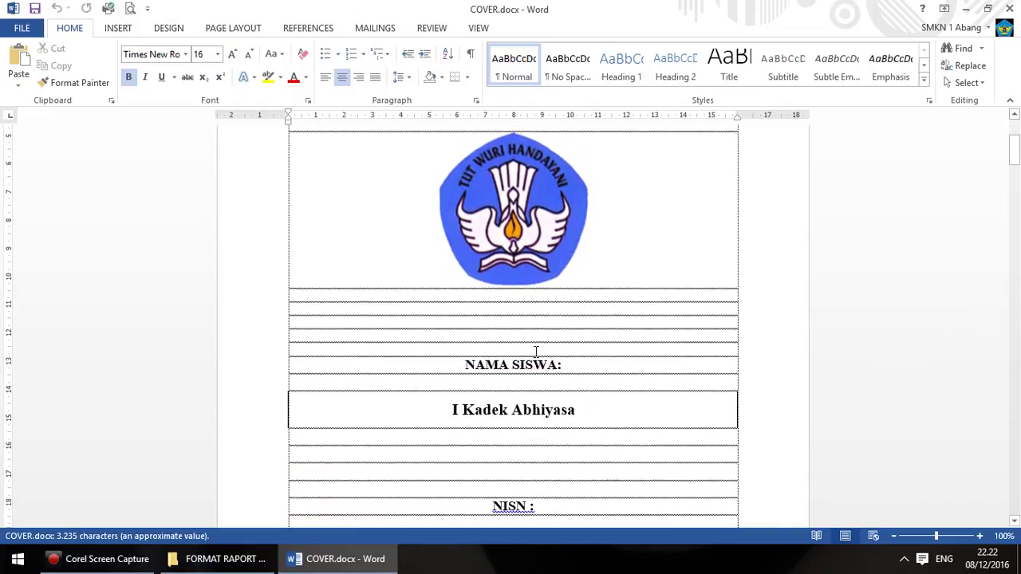
scroll(536, 351, "down", 2)
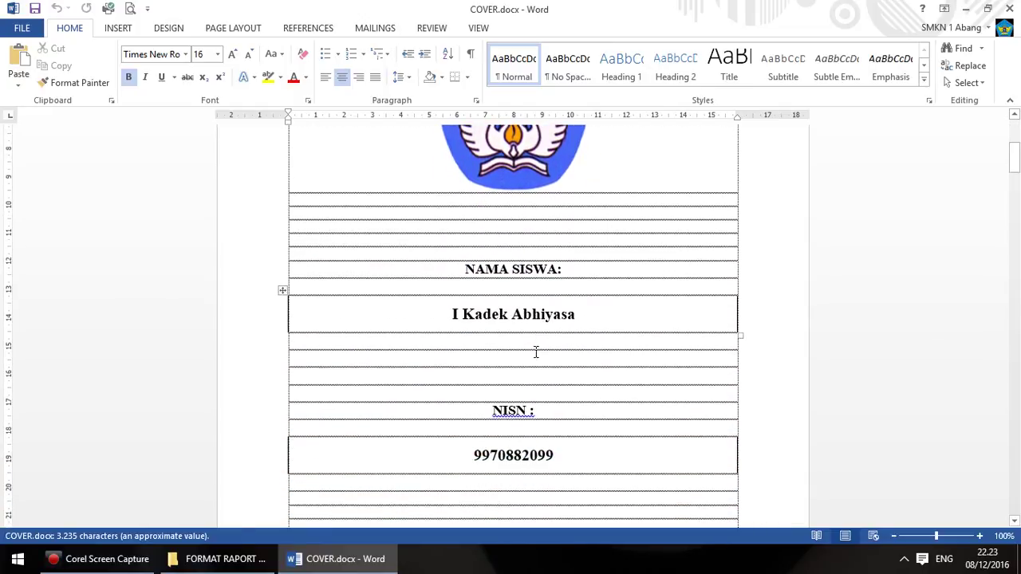
scroll(535, 351, "up", 7)
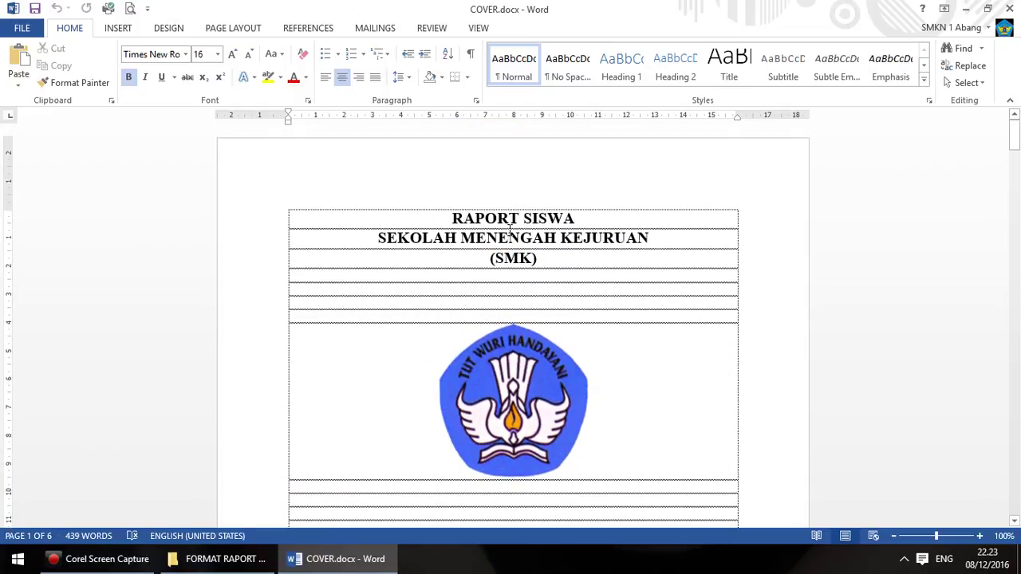
Locate NILAI.xlsx in the FORMAT RAPORT DAN LEGER folder as the mail merge source for COVER.docx
left_click(366, 32)
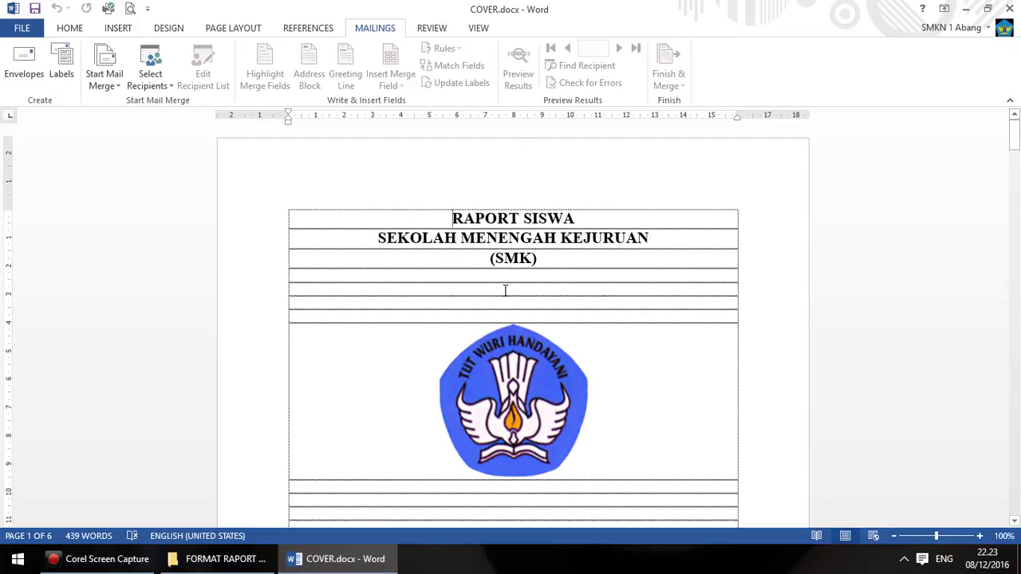
left_click(217, 558)
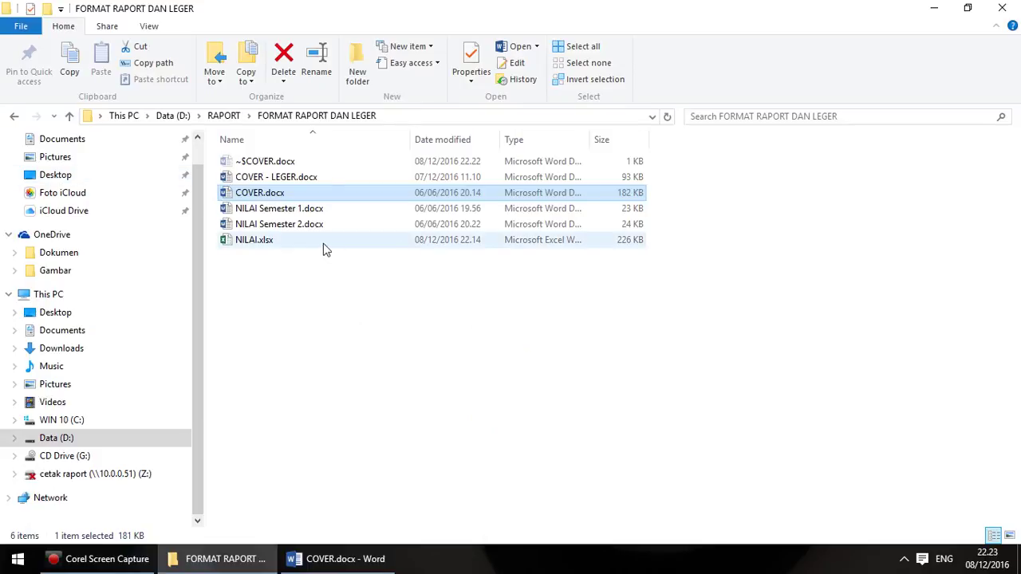
left_click(253, 242)
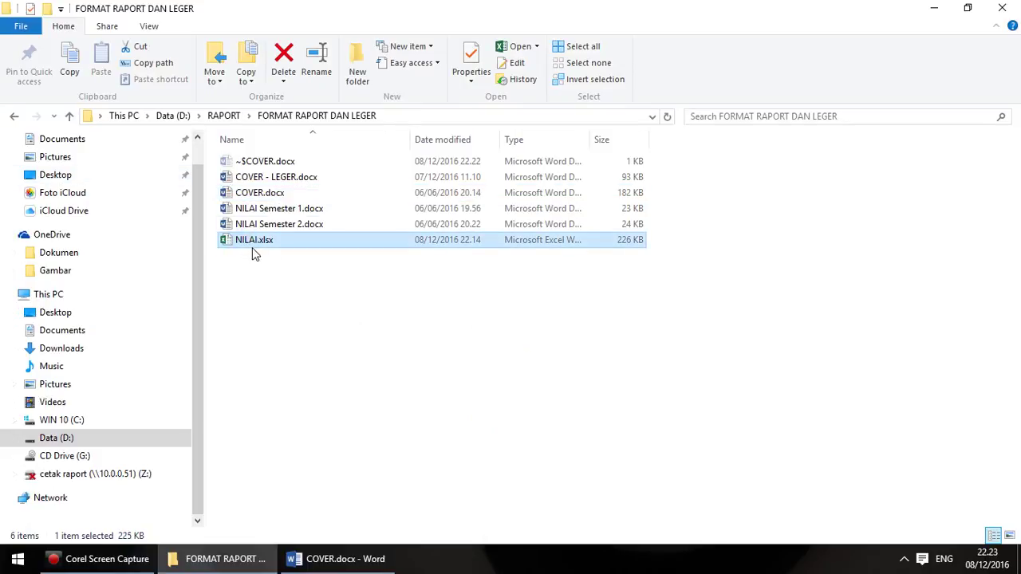
left_click(367, 564)
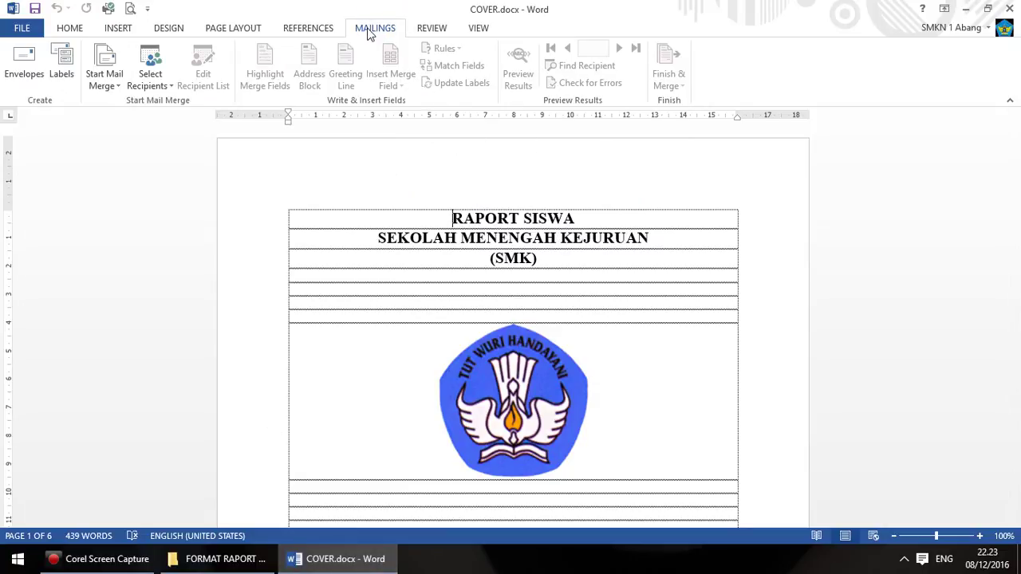
Use the CETAK$ table of NILAI.xlsx from D:\RAPORT\FORMAT RAPORT DAN LEGER as the existing mail merge recipient list
left_click(156, 88)
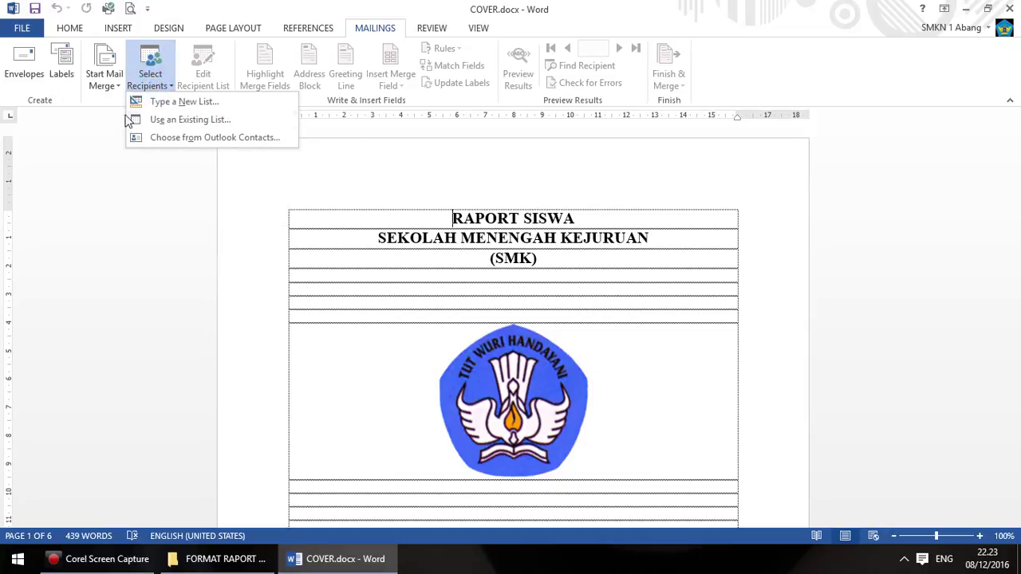
left_click(212, 123)
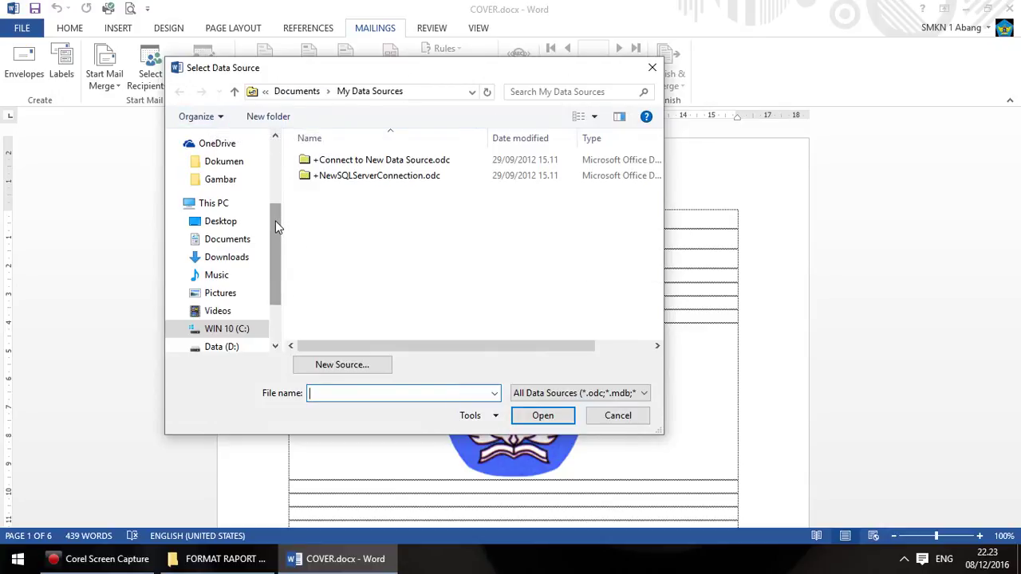
left_click_drag(275, 221, 273, 271)
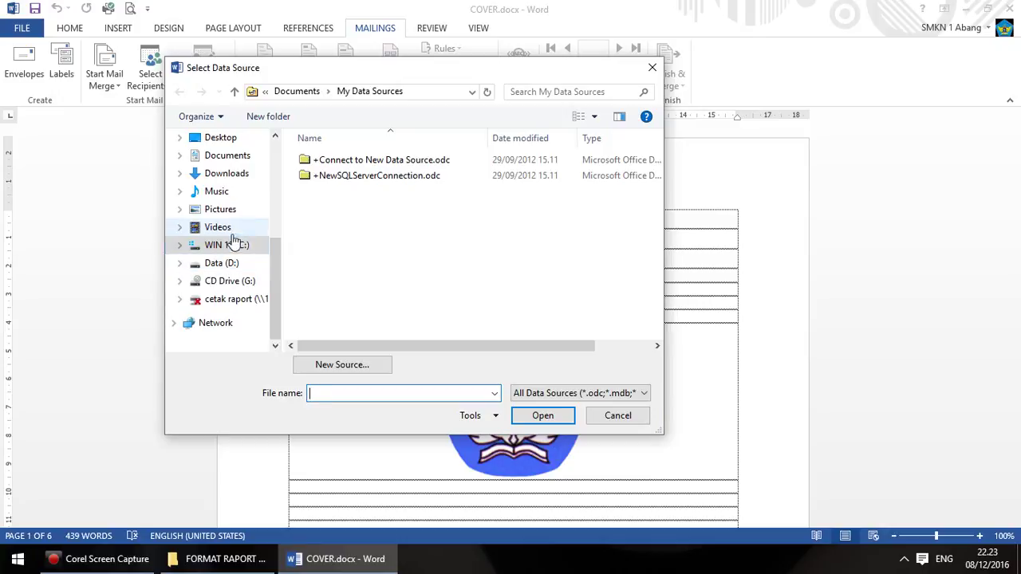
left_click(223, 264)
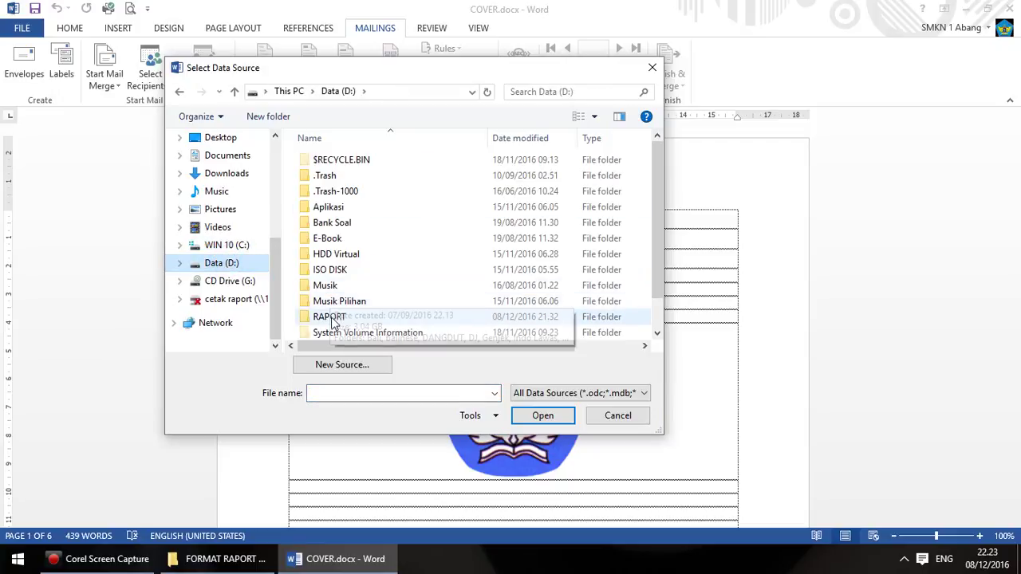
double_click(329, 317)
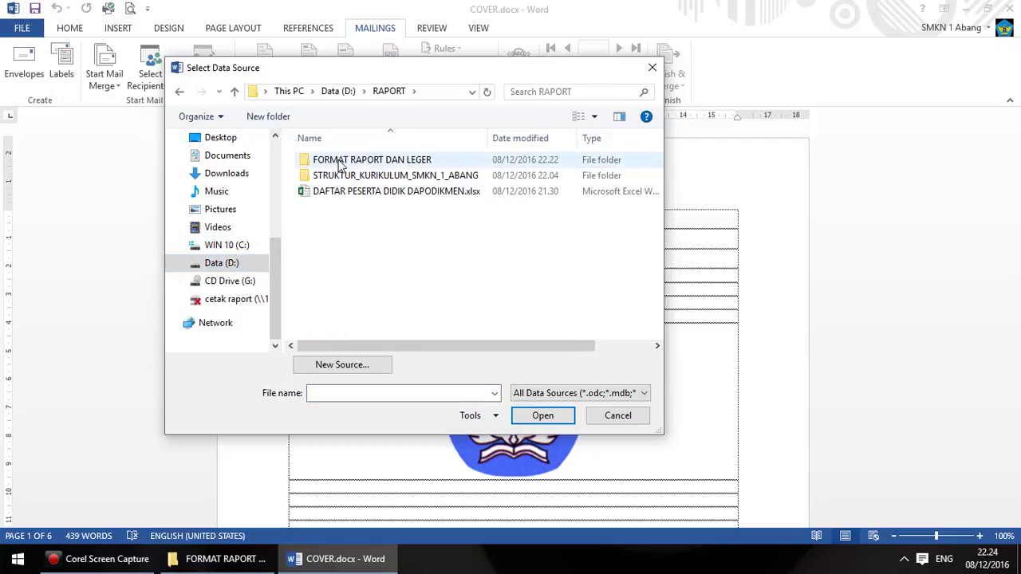
double_click(379, 161)
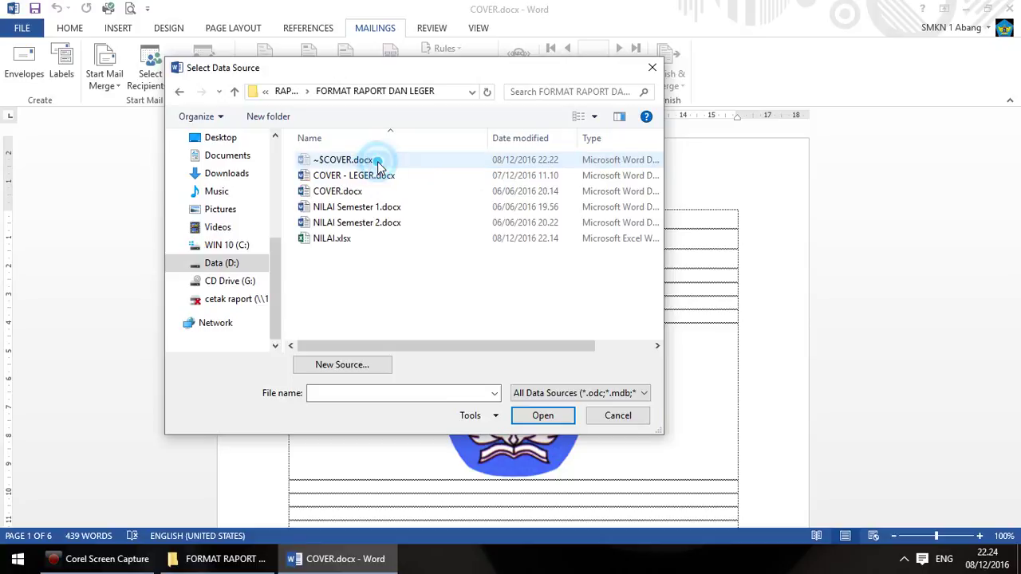
left_click(326, 240)
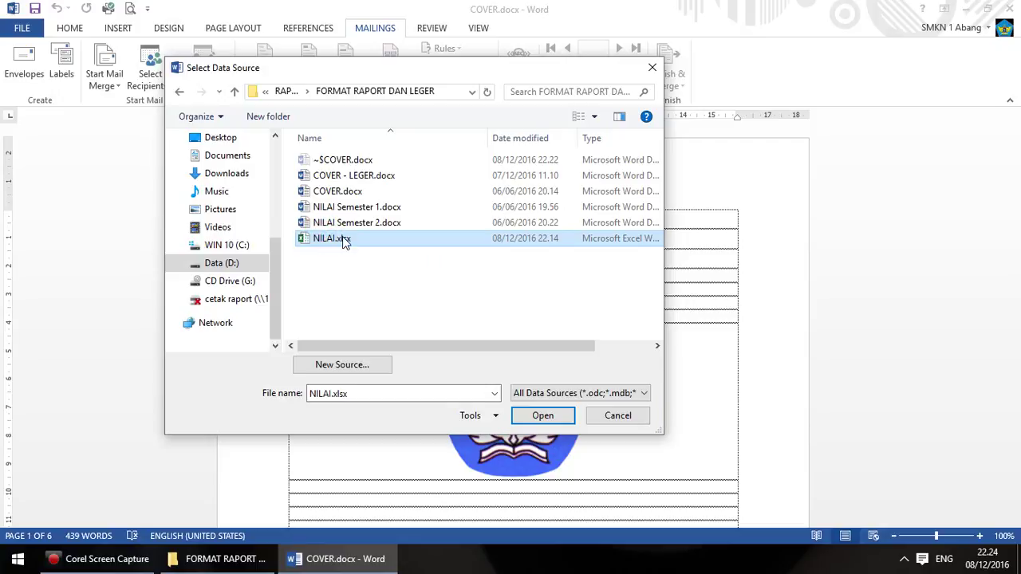
left_click(541, 418)
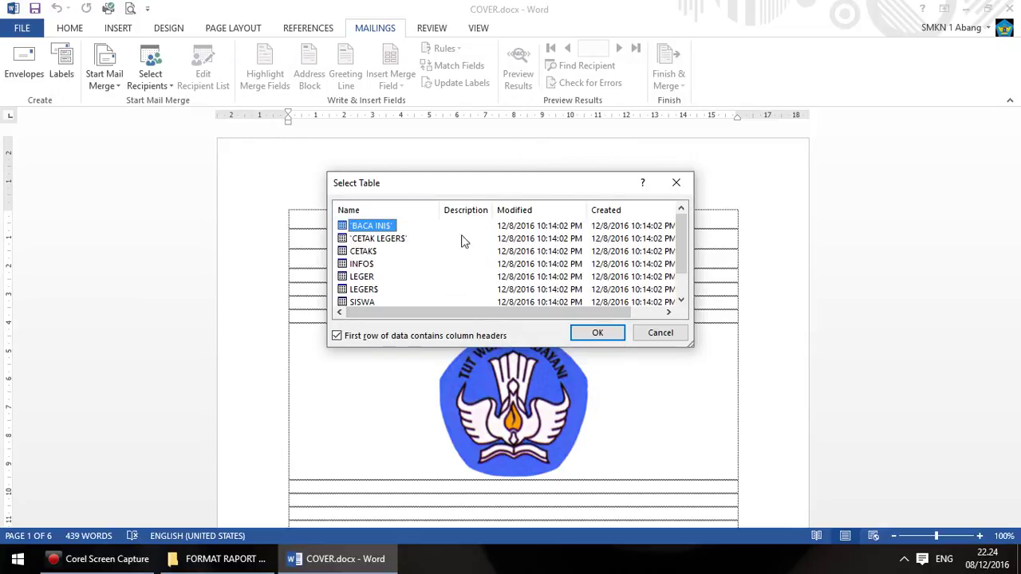
left_click(361, 252)
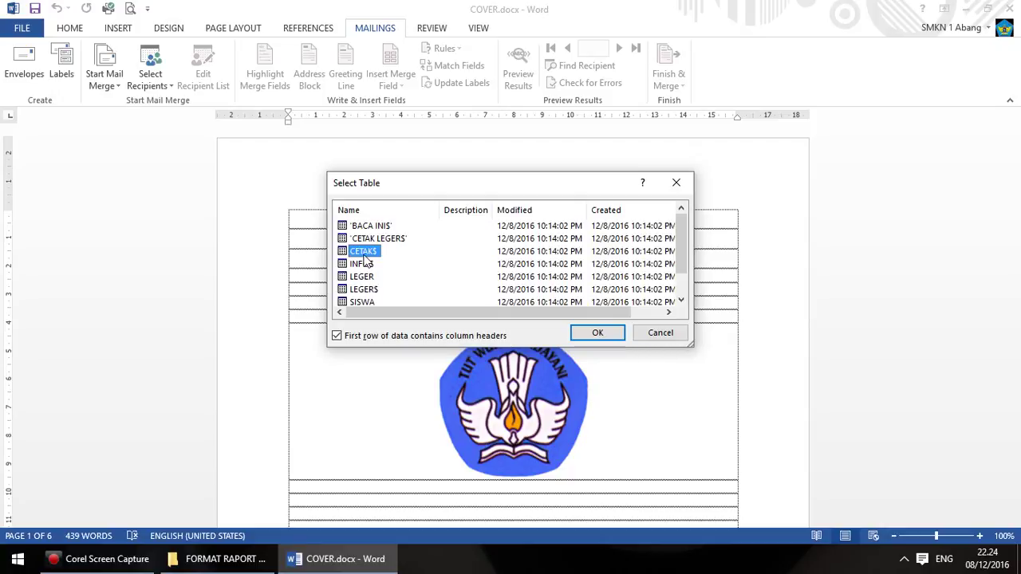
left_click(598, 332)
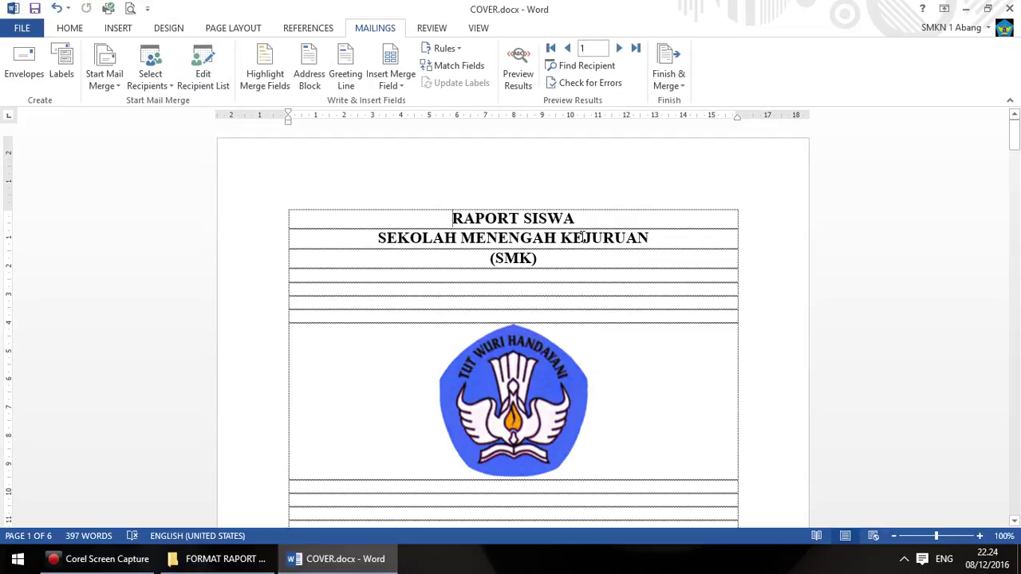
Inspect the merge fields in COVER.docx, from the student name and NISN through the school identity page
scroll(583, 236, "down", 5)
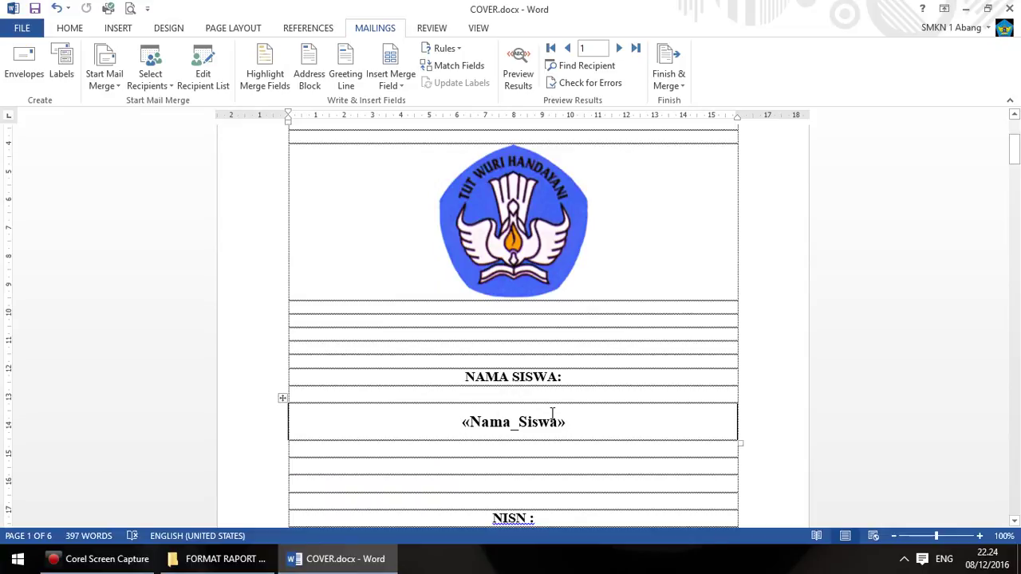
scroll(552, 413, "down", 1)
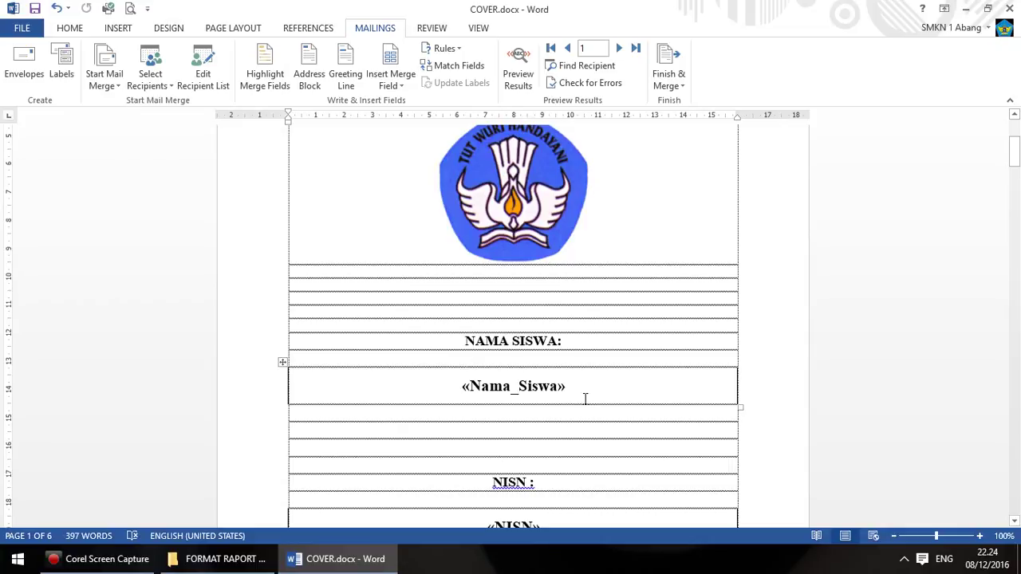
scroll(581, 394, "down", 4)
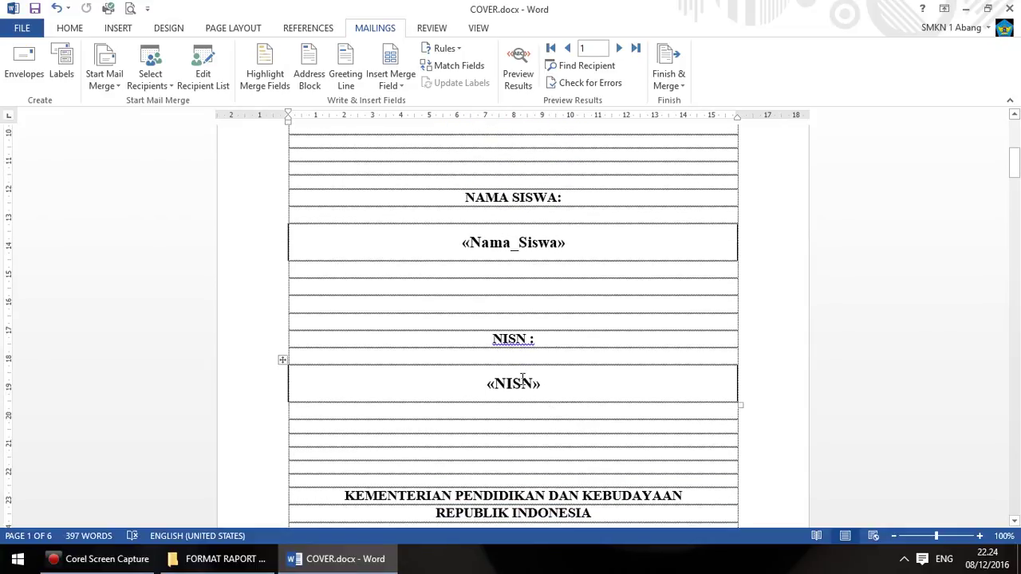
scroll(540, 401, "down", 15)
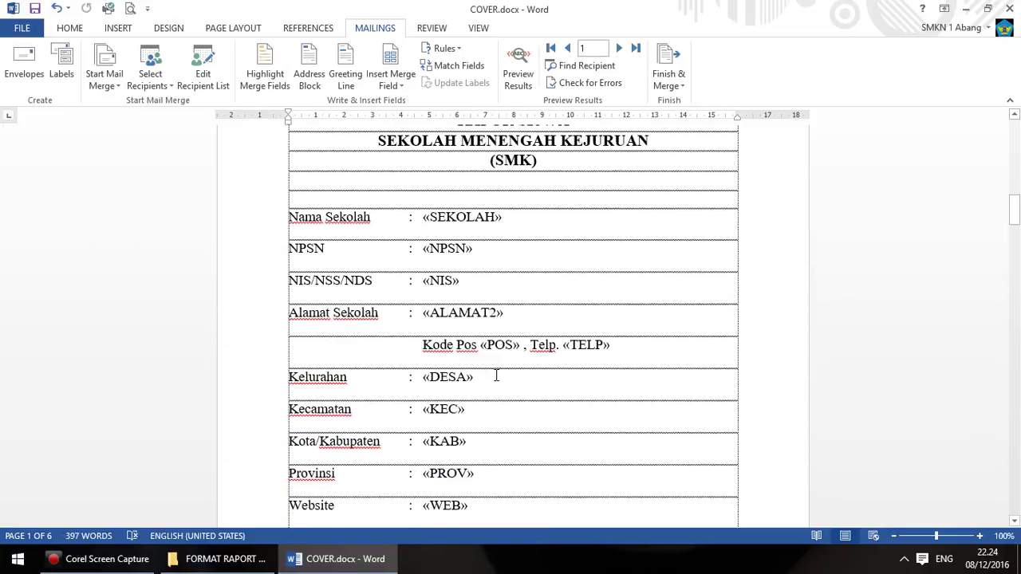
Preview the mail merge results on the student data page of COVER.docx and advance through the recipients to record 16
scroll(464, 465, "down", 20)
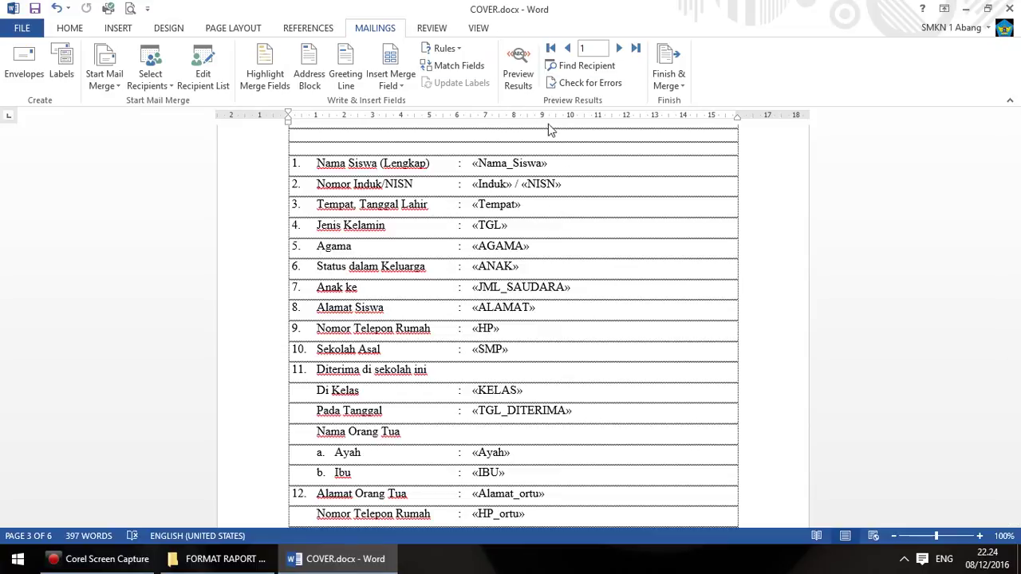
left_click(514, 73)
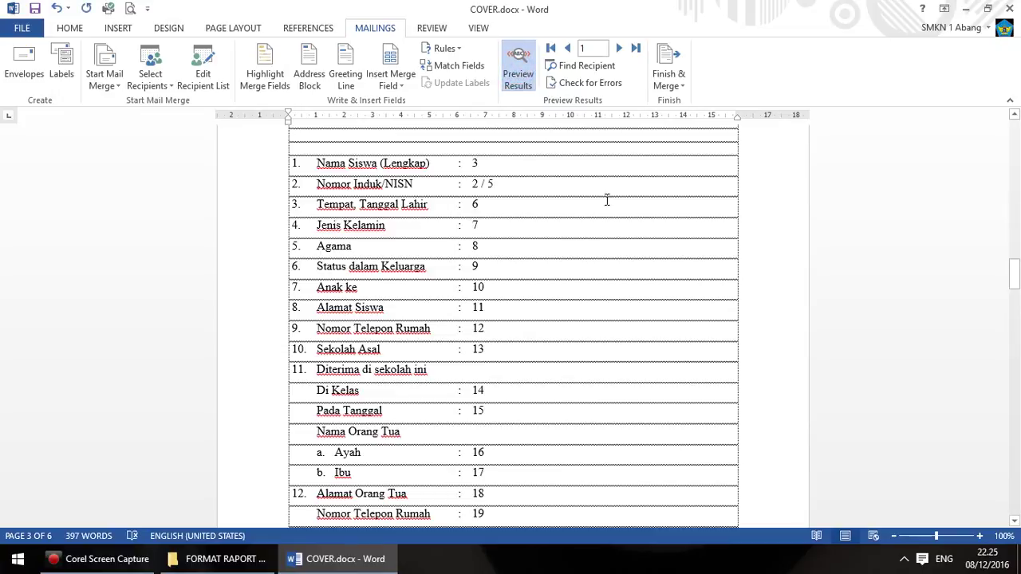
left_click(619, 48)
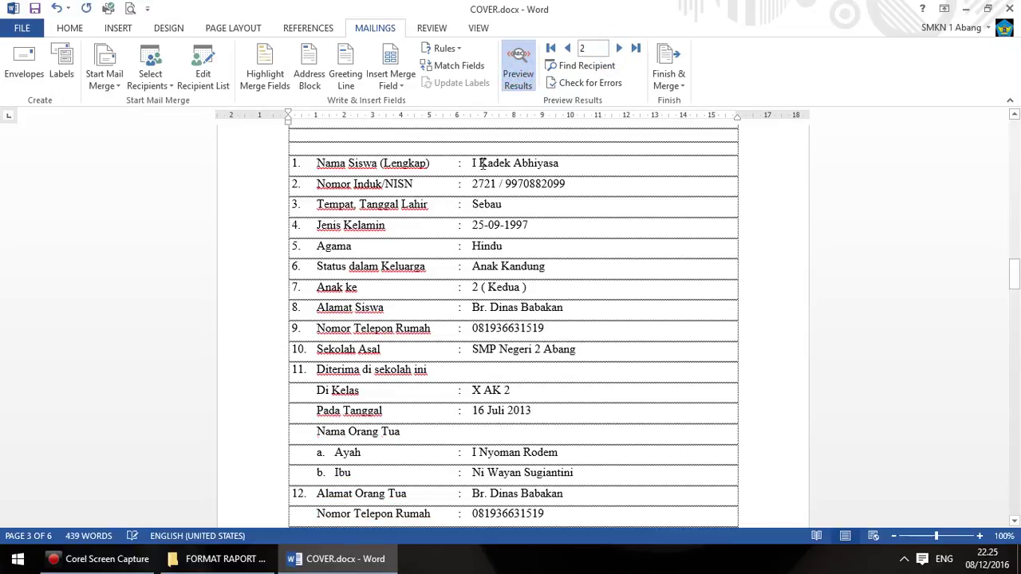
left_click(619, 48)
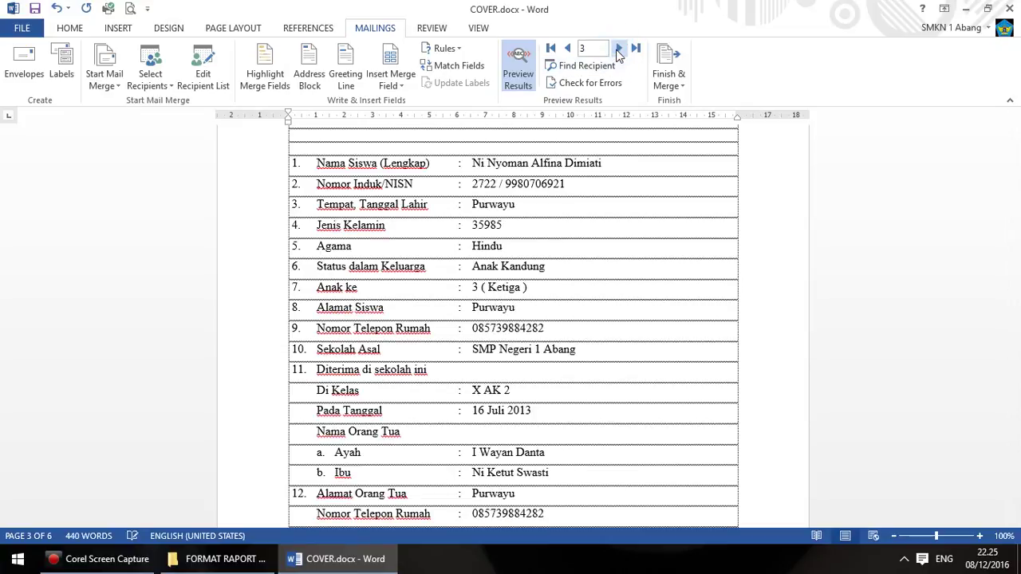
left_click(619, 47)
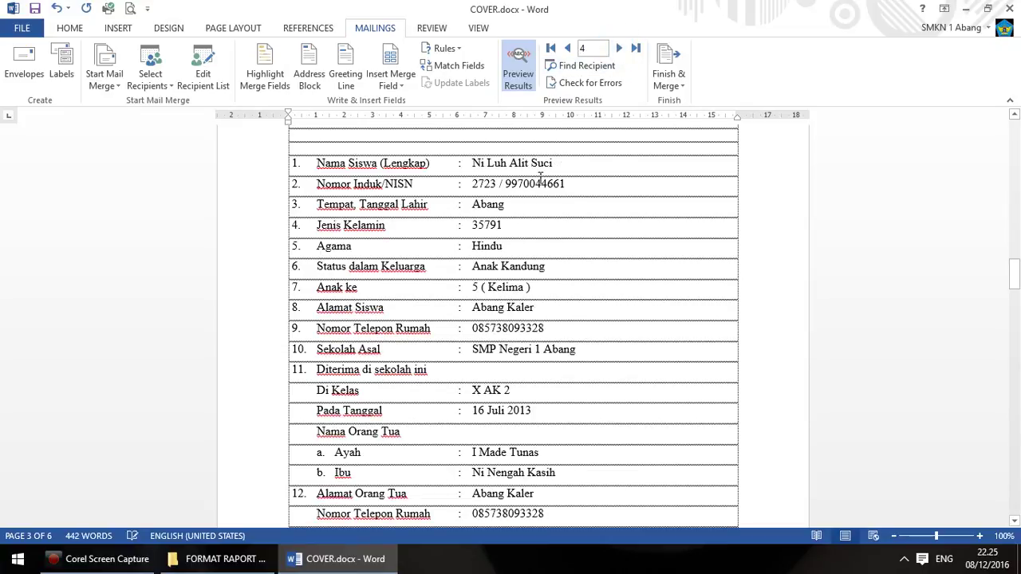
left_click(618, 48)
left_click(618, 49)
left_click(619, 49)
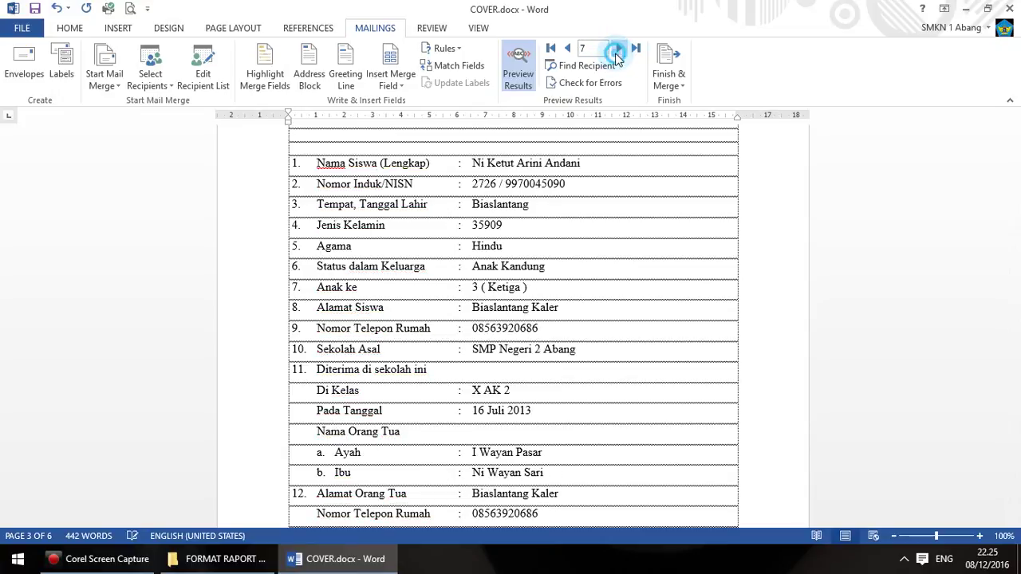
left_click(618, 48)
left_click(618, 48)
left_click(618, 49)
left_click(619, 49)
left_click(618, 49)
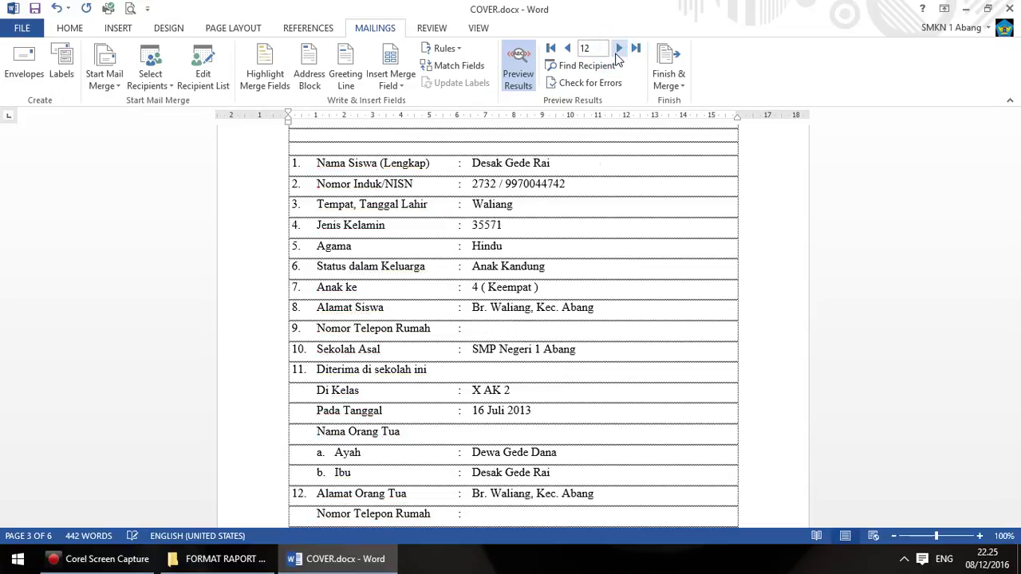
left_click(618, 48)
double_click(616, 54)
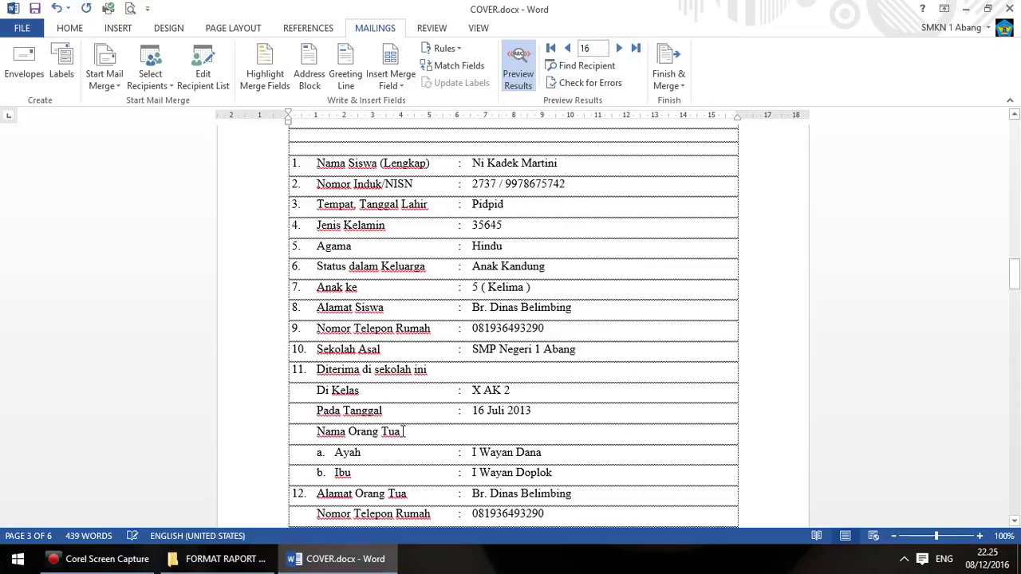
Examine the merged data for record 16 from the parent details through the school transfer pages to the achievement notes page
scroll(404, 431, "down", 5)
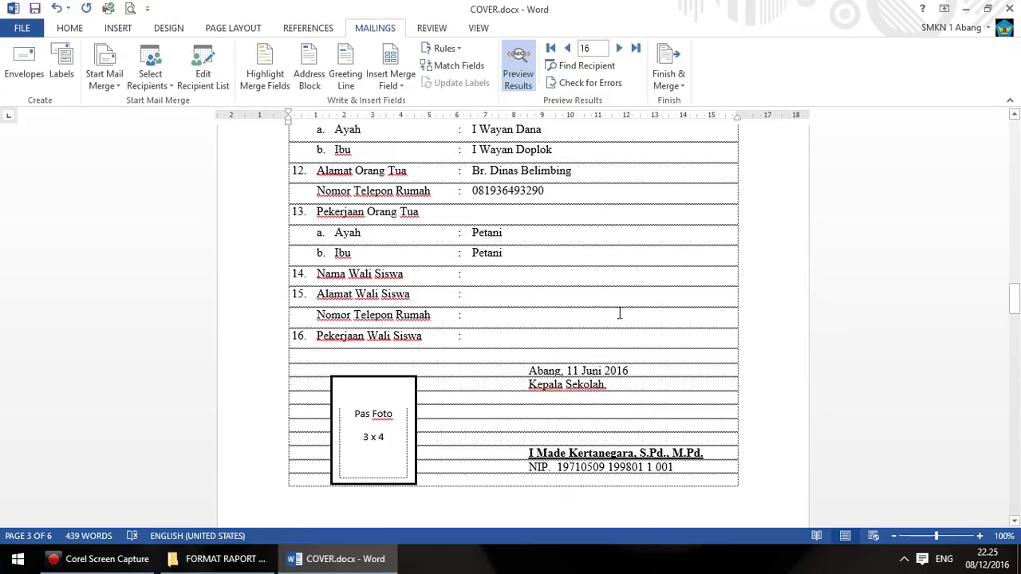
scroll(617, 317, "down", 10)
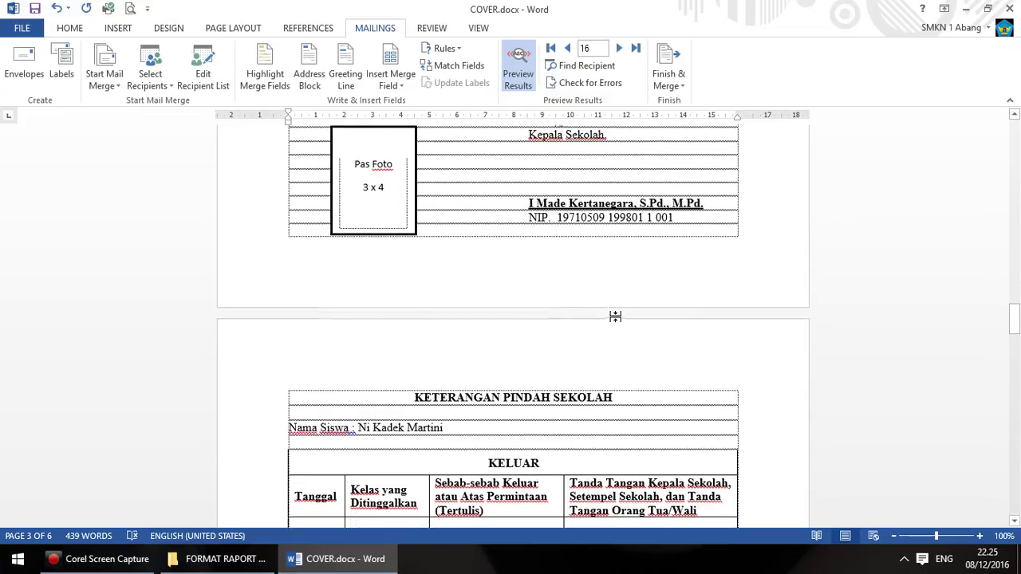
scroll(617, 316, "up", 3)
scroll(617, 316, "down", 5)
scroll(616, 316, "down", 5)
scroll(616, 317, "up", 4)
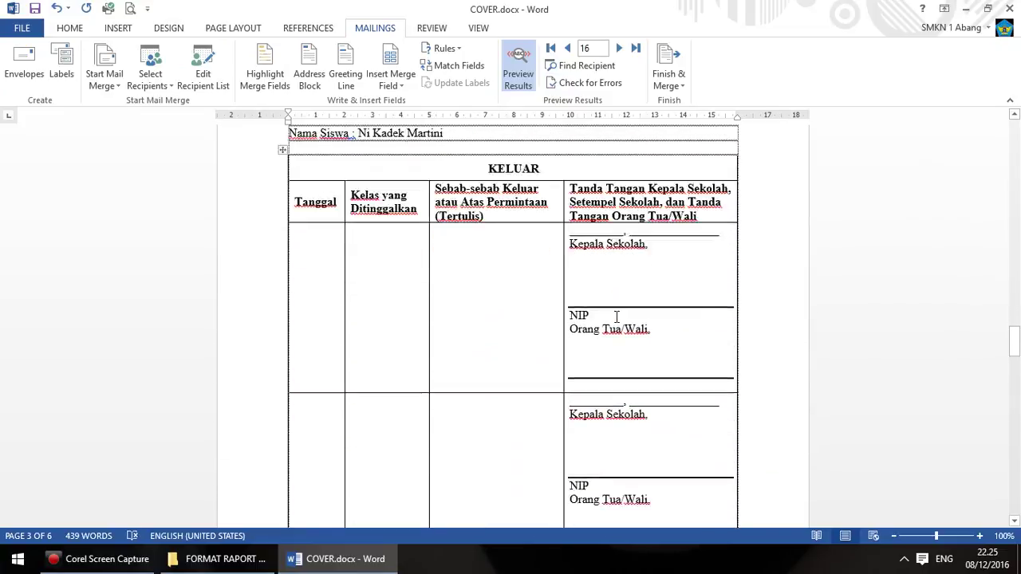
scroll(616, 316, "down", 12)
scroll(616, 317, "down", 15)
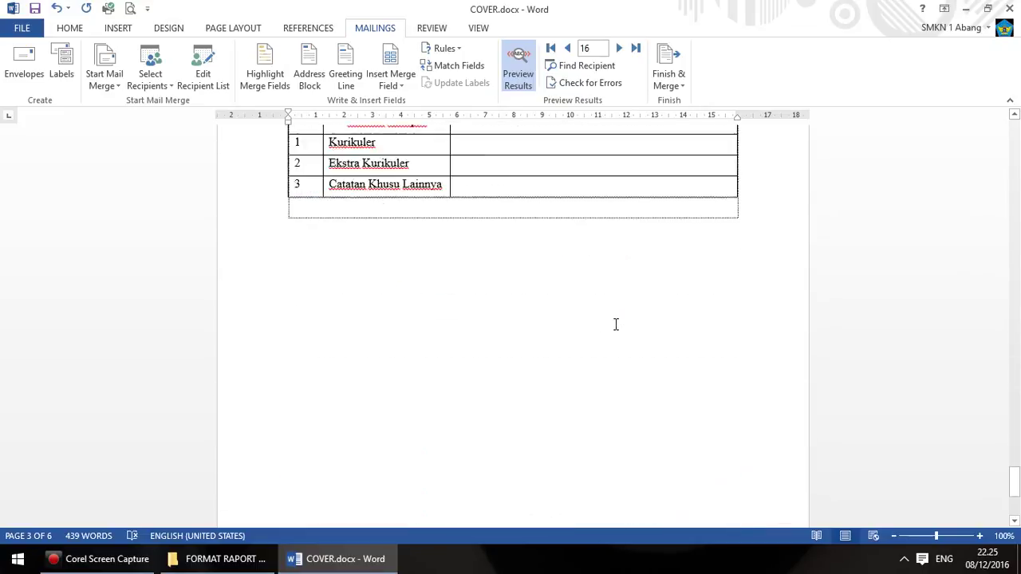
scroll(616, 324, "up", 8)
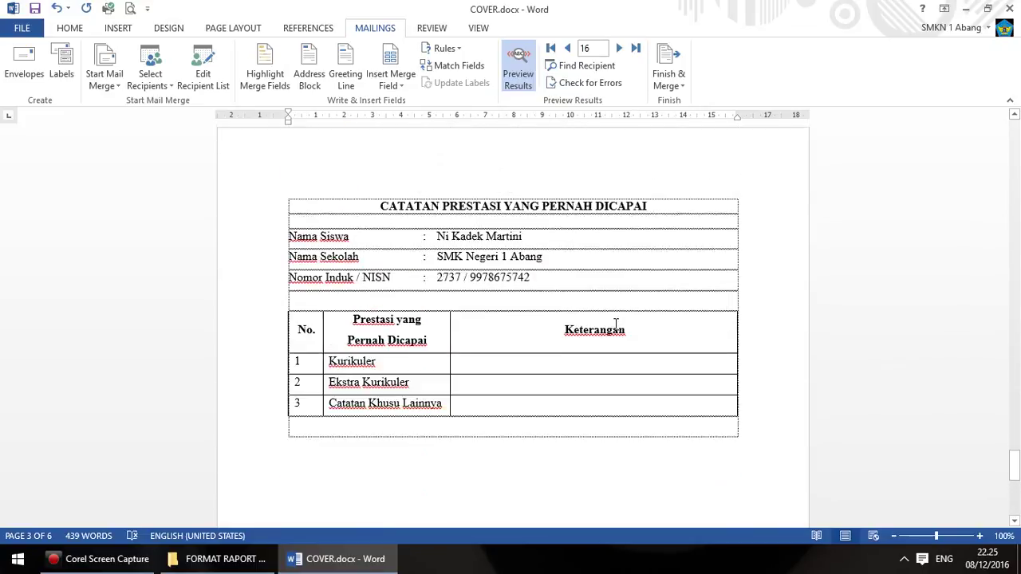
scroll(616, 323, "up", 1)
scroll(616, 324, "down", 2)
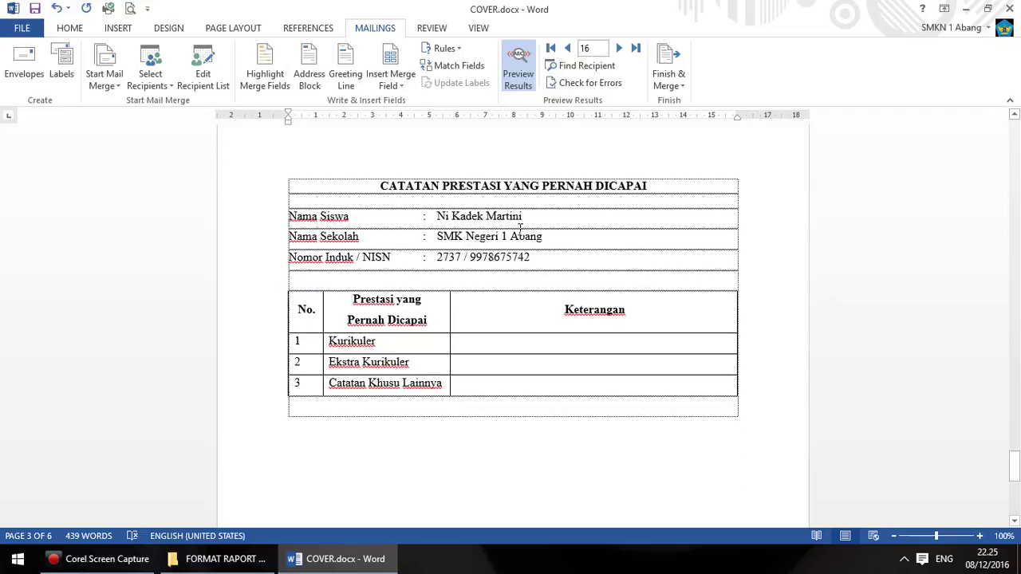
Browse forward through the recipient records on the achievement notes page and return to record 15
left_click(618, 48)
left_click(618, 48)
left_click(618, 48)
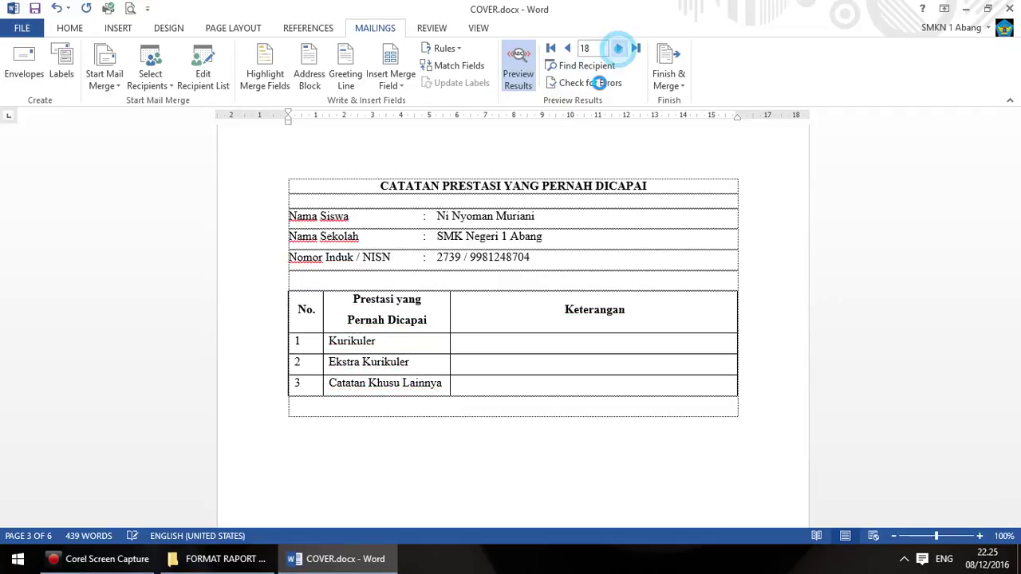
left_click(618, 48)
left_click(566, 48)
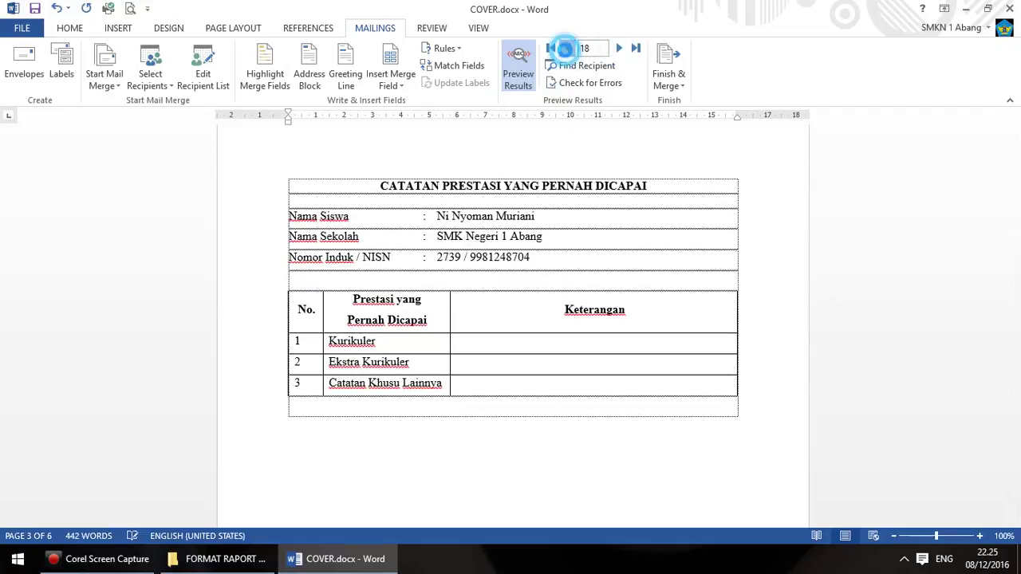
left_click(565, 49)
left_click(565, 48)
left_click(565, 49)
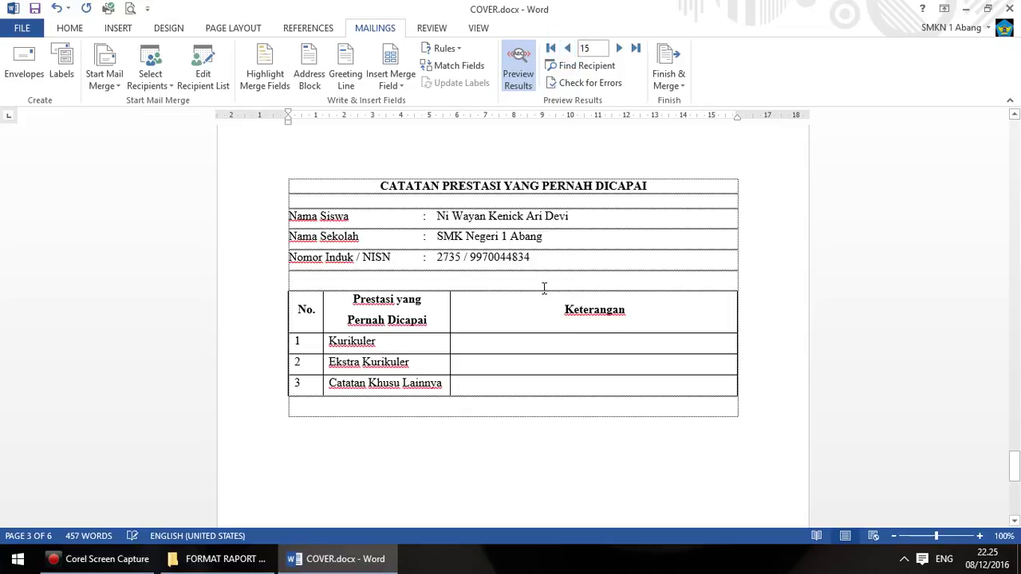
Save COVER.docx with its mail merge link and close it
scroll(544, 289, "up", 2)
scroll(544, 288, "up", 12)
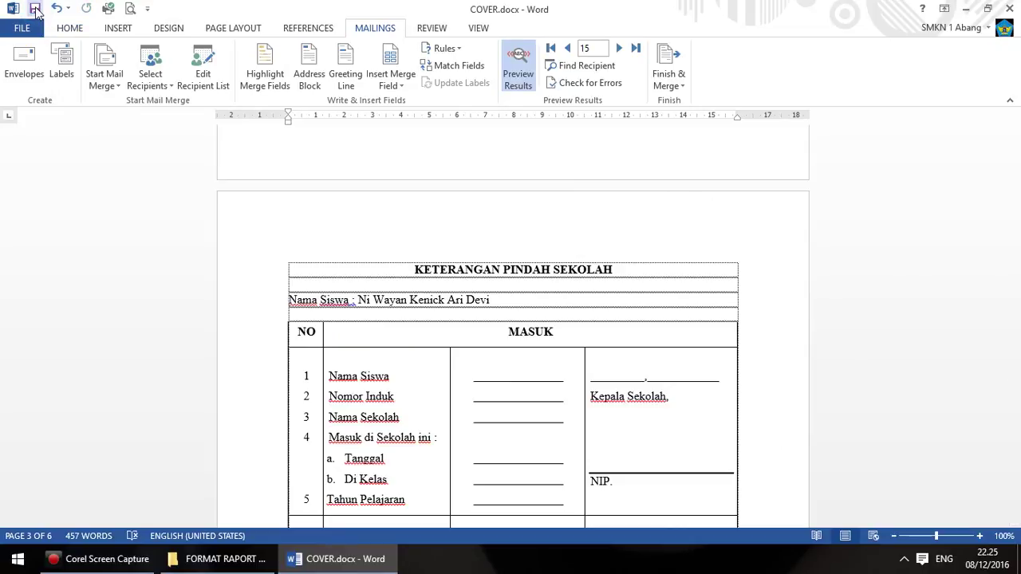
left_click(35, 10)
left_click(1011, 8)
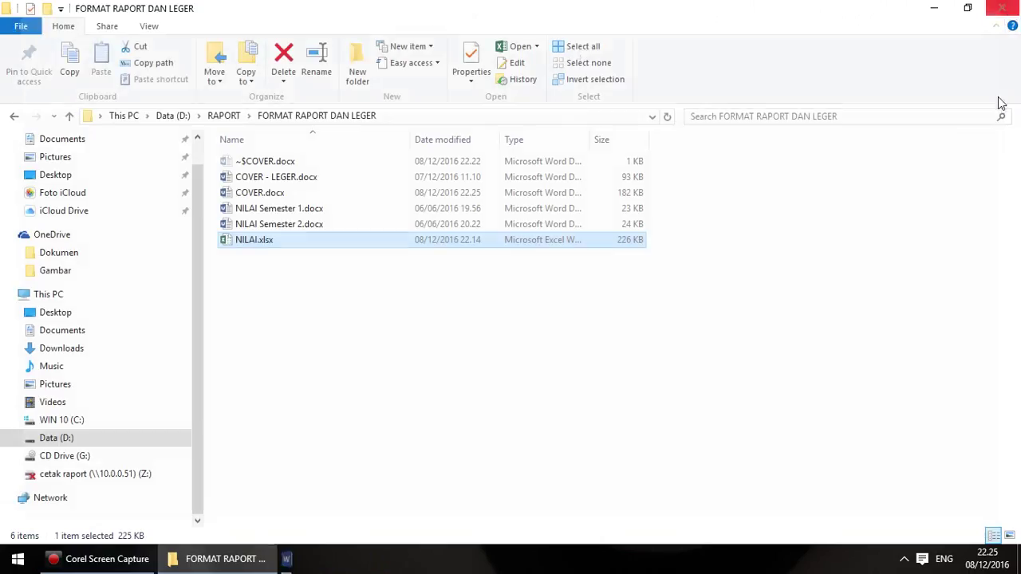
left_click(595, 281)
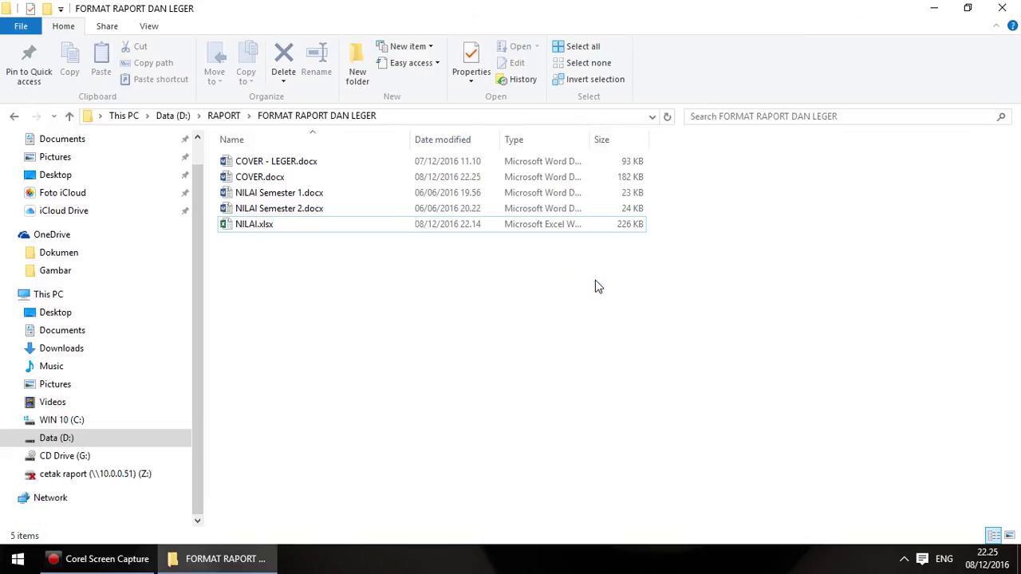
Reopen COVER.docx, allowing its SQL command to run, check that its mail merge link is active, and close the document
double_click(254, 179)
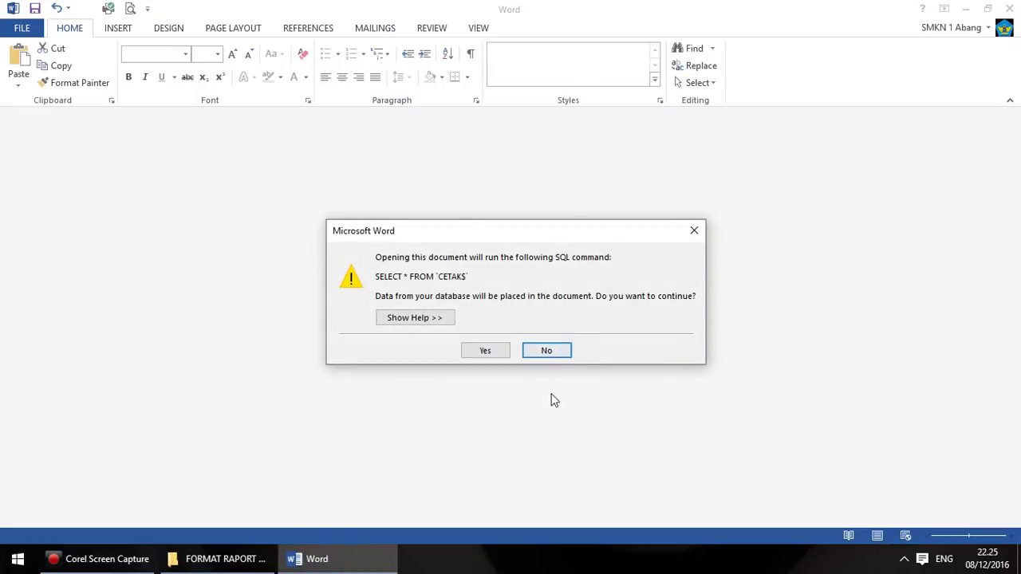
left_click(486, 352)
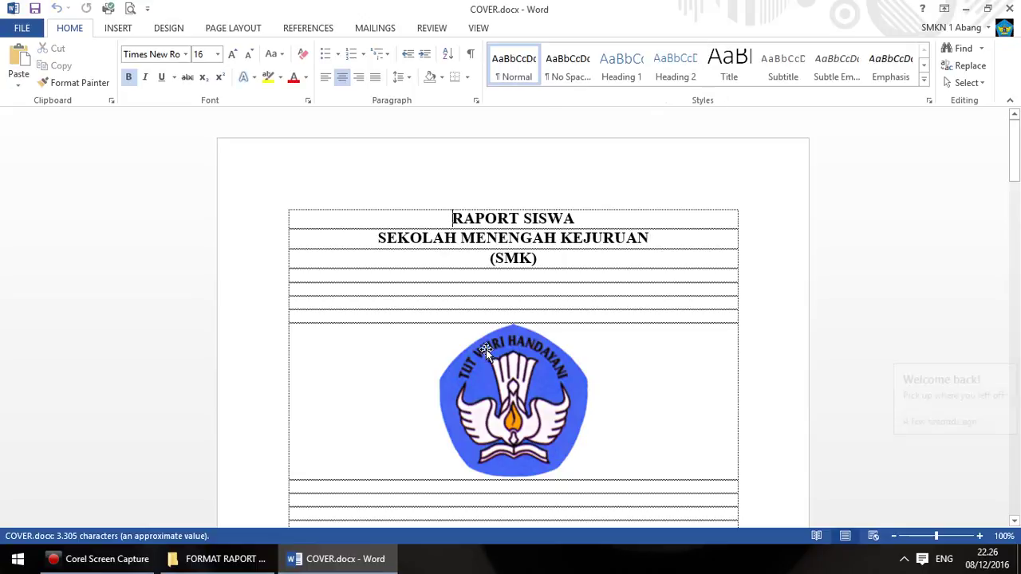
left_click(379, 31)
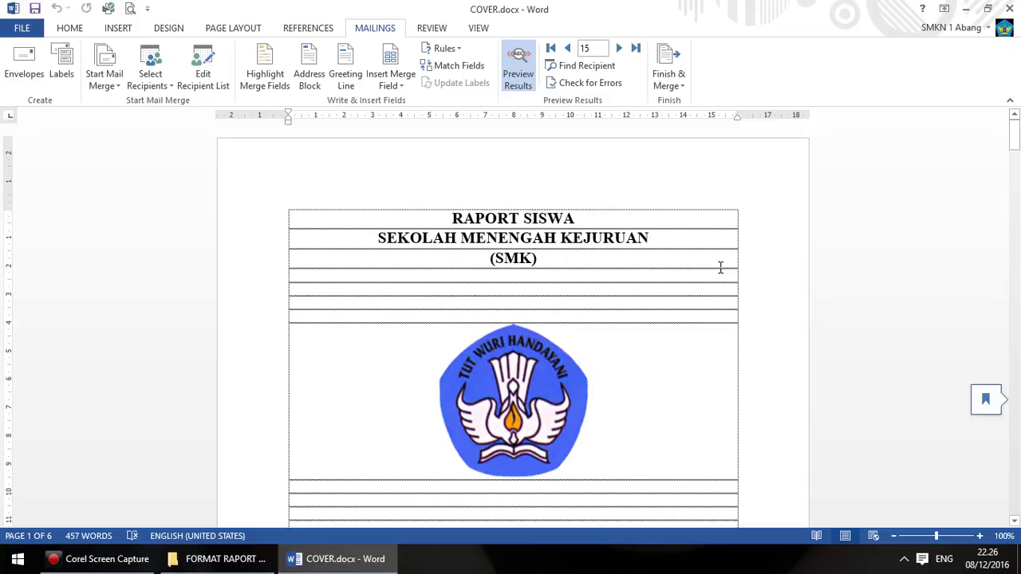
left_click(219, 559)
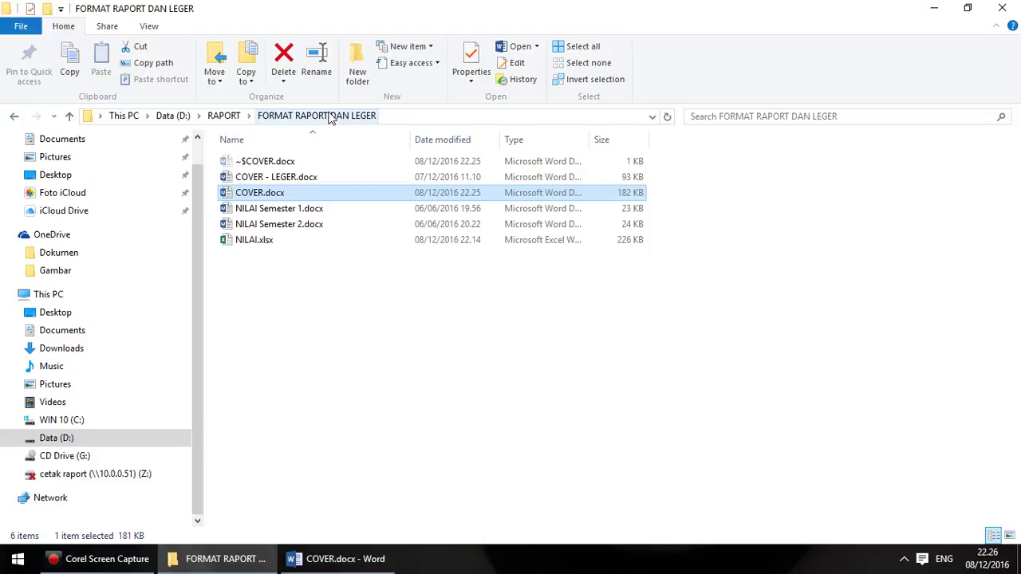
left_click(335, 558)
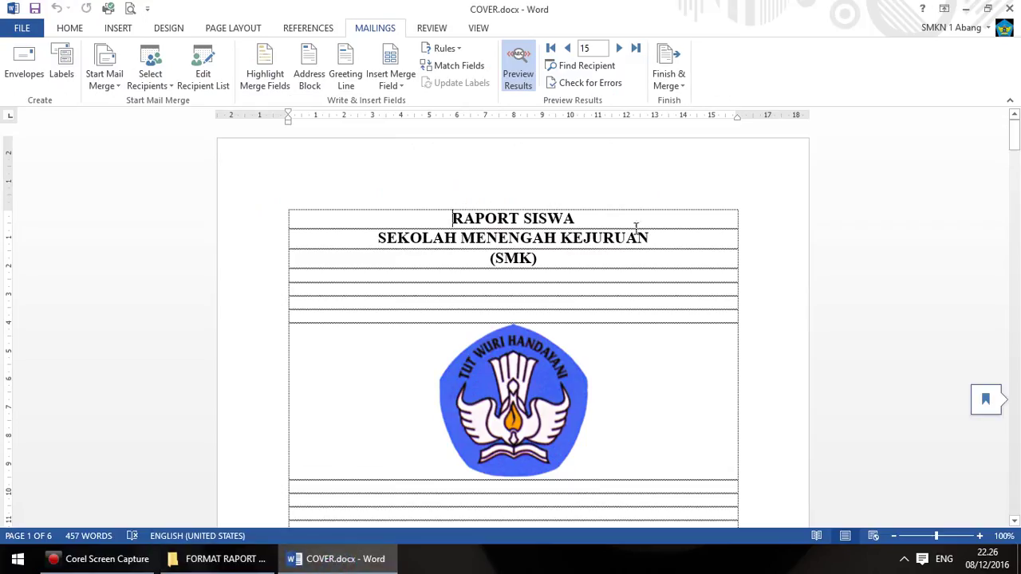
left_click(1009, 9)
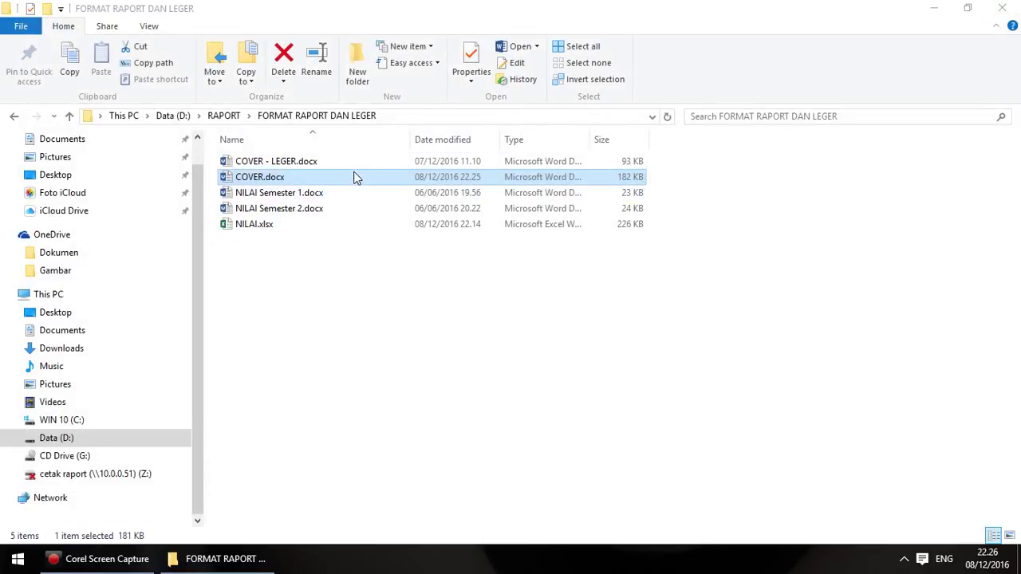
Open NILAI Semester 1.docx from the FORMAT RAPORT DAN LEGER folder, declining to run its SQL command
left_click(295, 196)
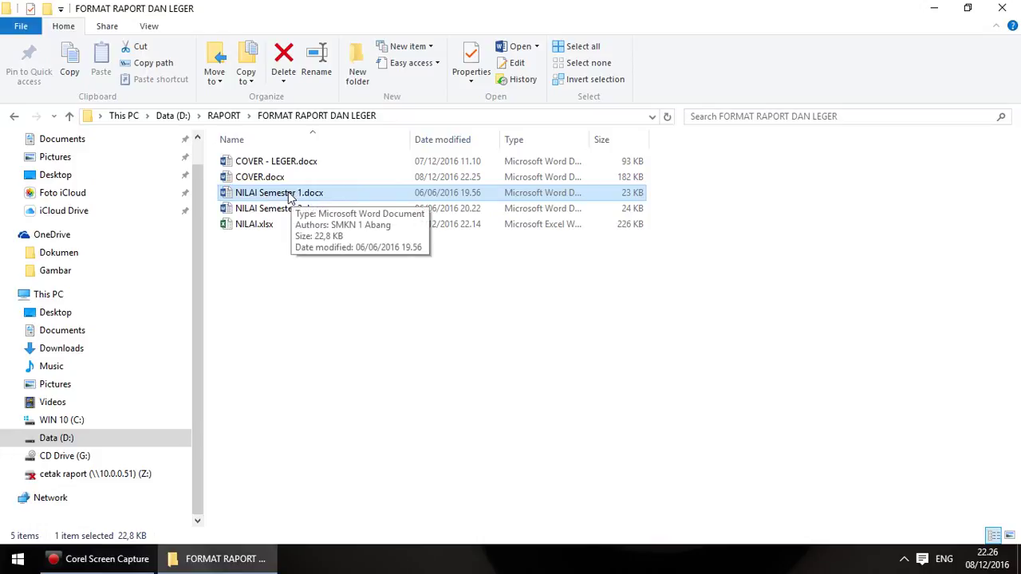
double_click(291, 196)
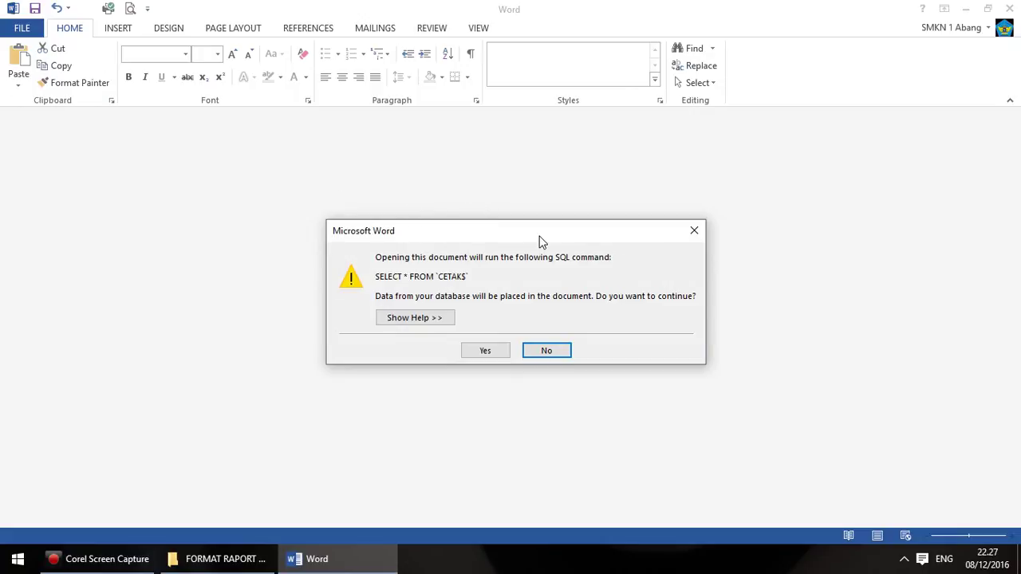
left_click(545, 352)
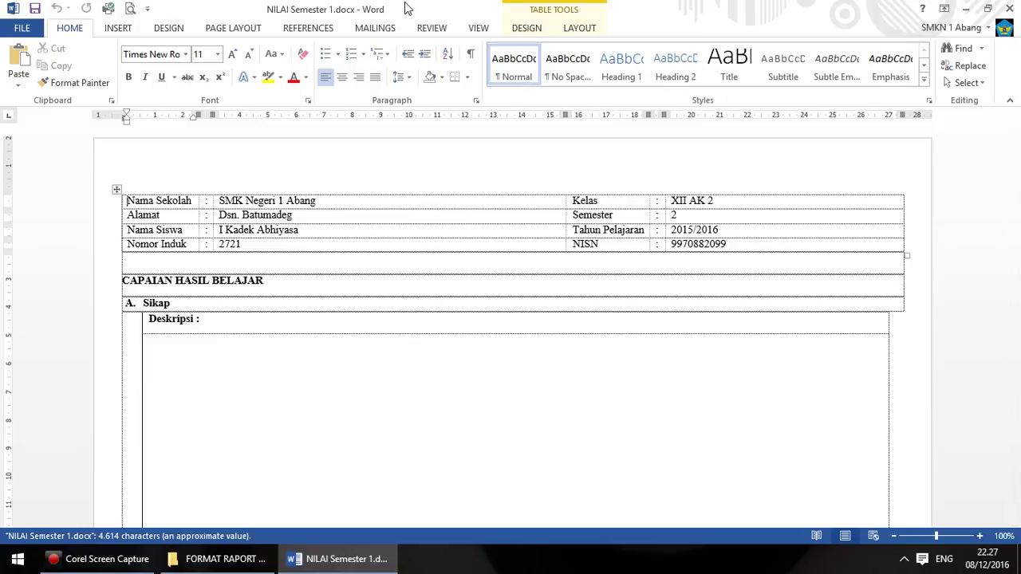
Use the CETAK$ table of NILAI.xlsx from the FORMAT RAPORT DAN LEGER folder as the report's mail merge recipient list
left_click(376, 30)
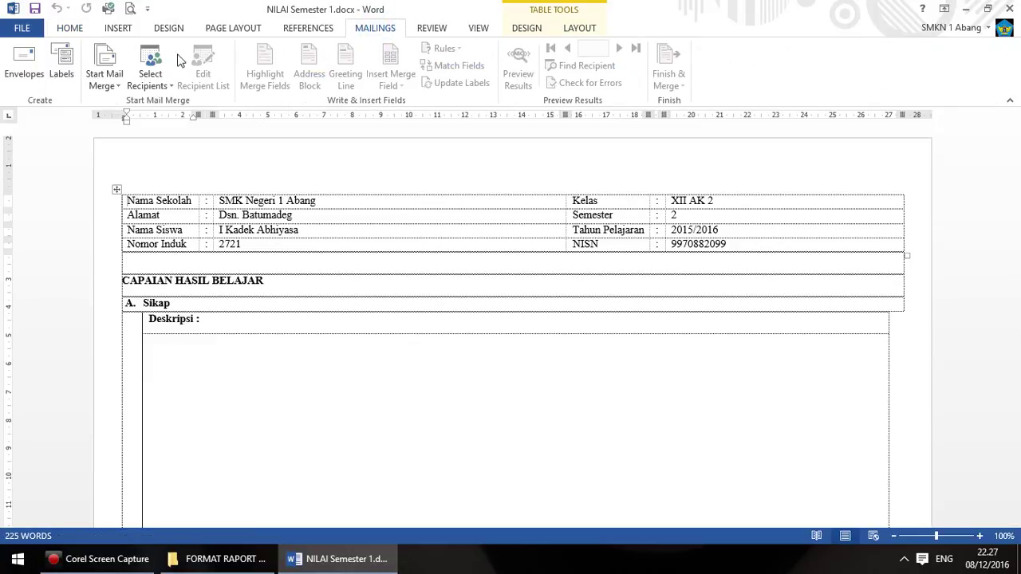
left_click(160, 86)
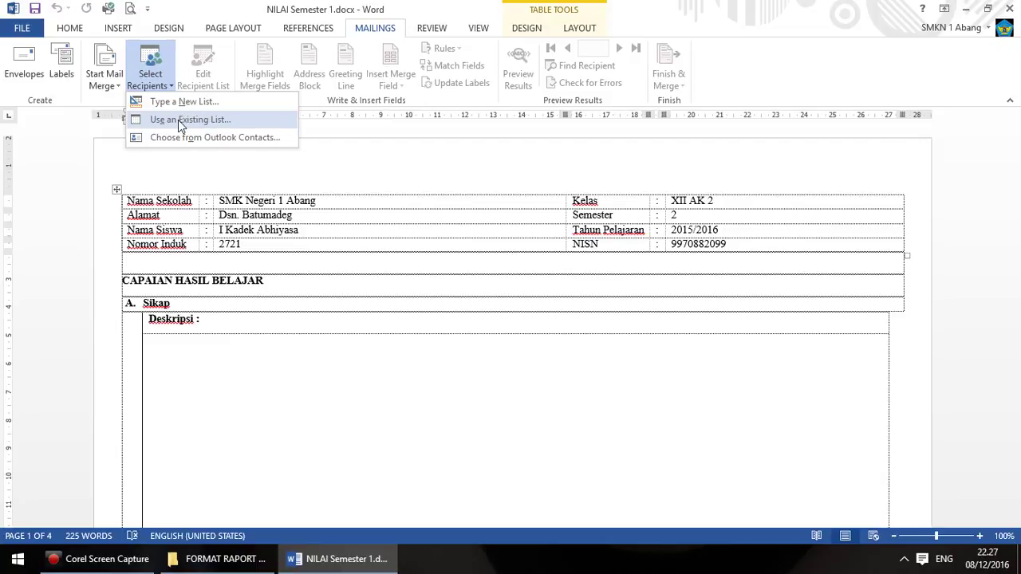
left_click(178, 119)
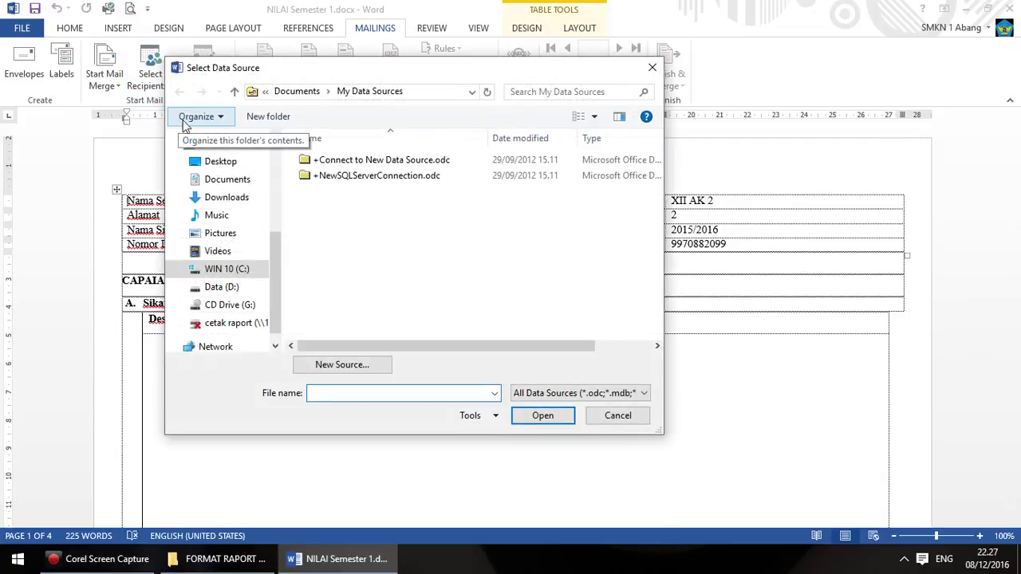
left_click(233, 287)
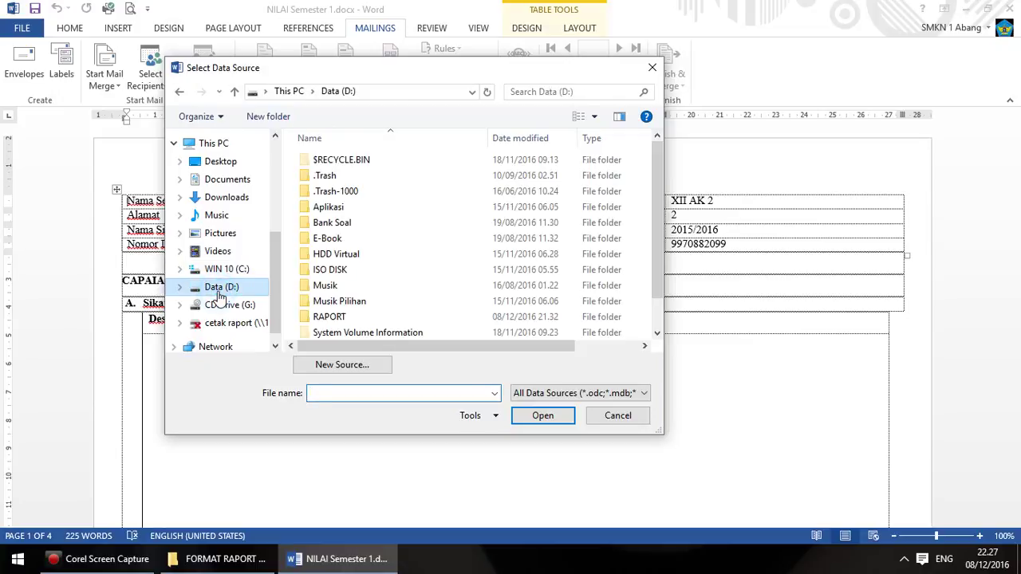
double_click(333, 318)
double_click(331, 160)
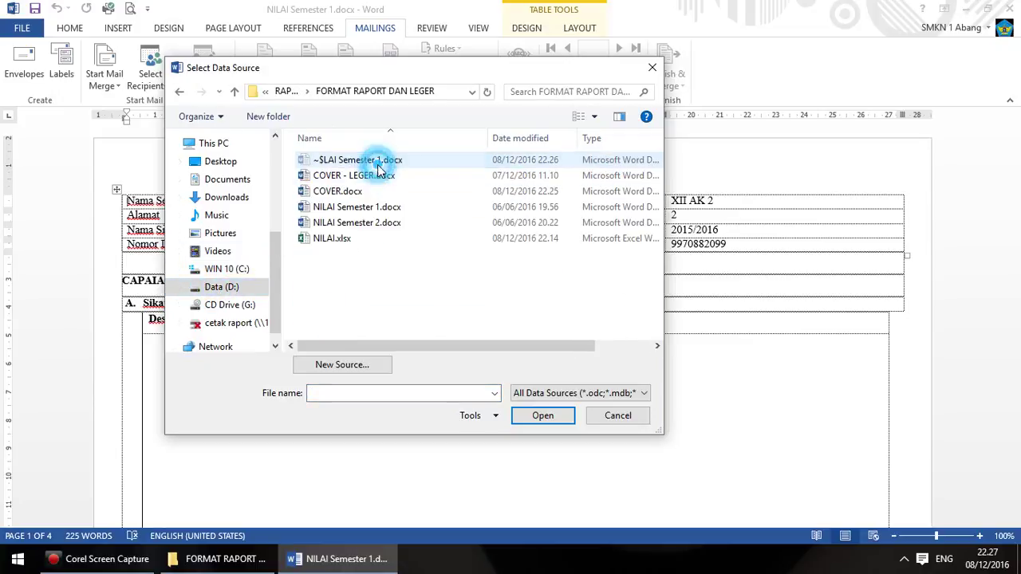
left_click(319, 241)
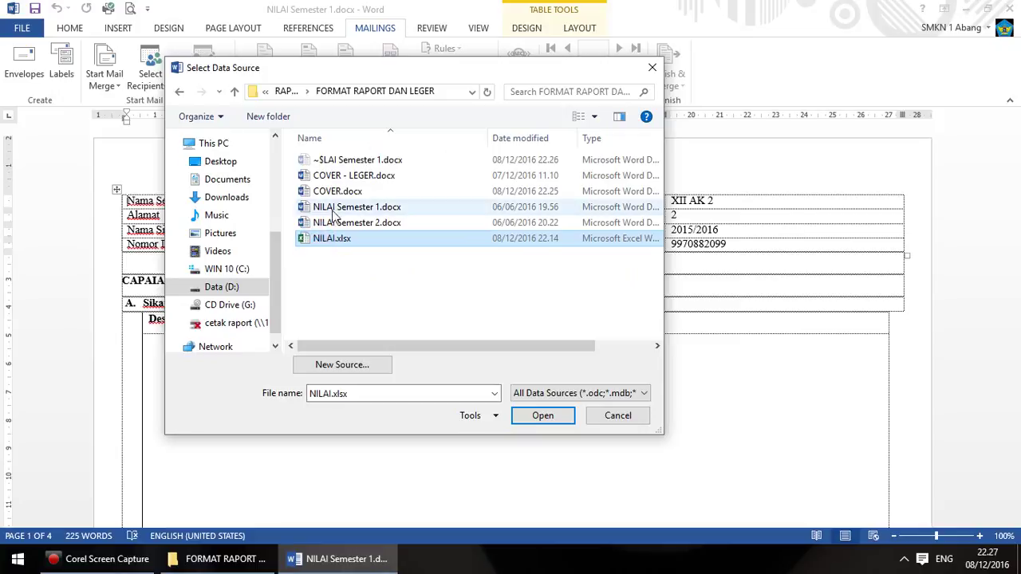
left_click(542, 416)
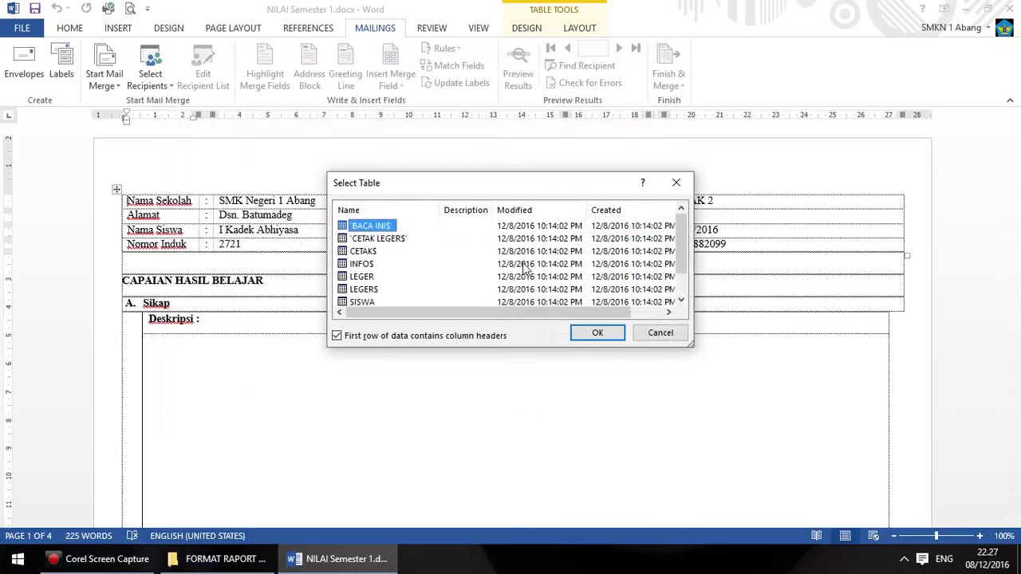
left_click(363, 251)
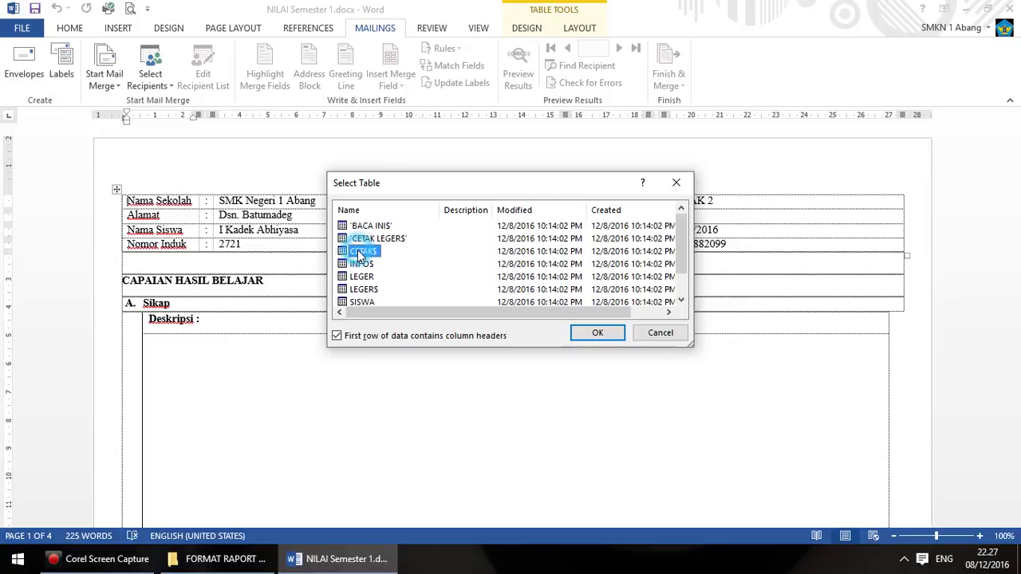
left_click(597, 334)
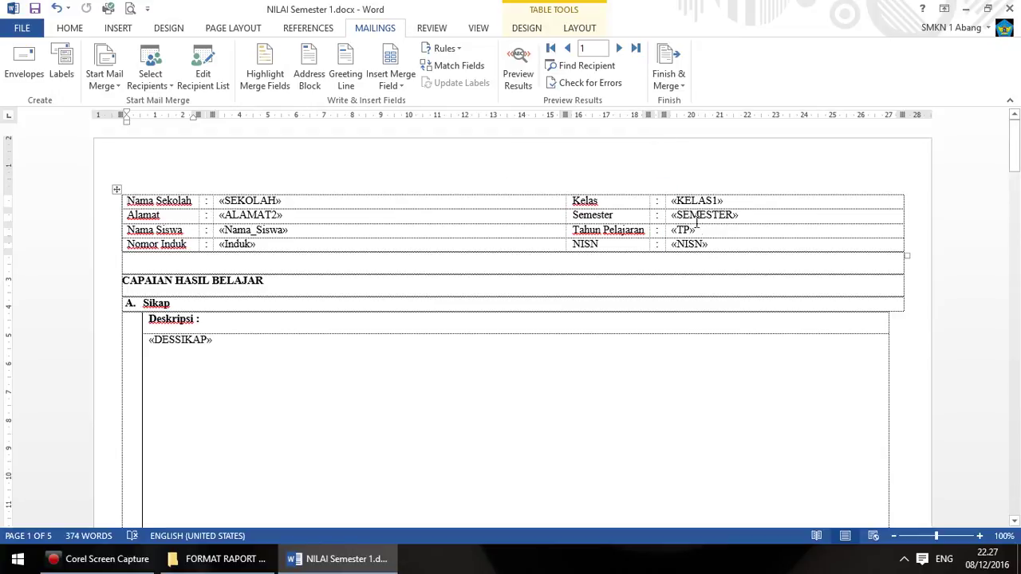
Preview the merge results in the report and advance through the recipients to record 5
left_click(517, 75)
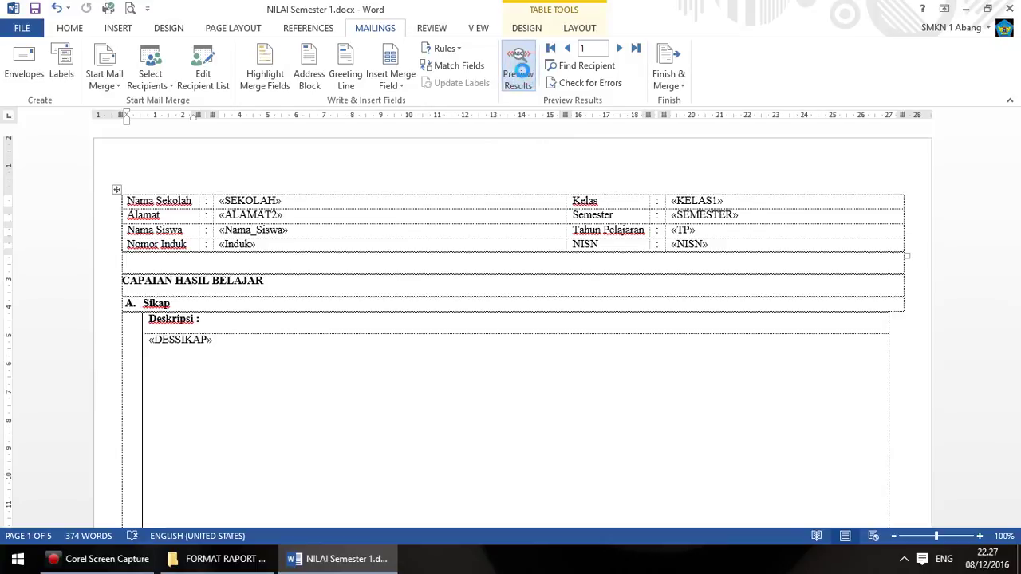
left_click(618, 47)
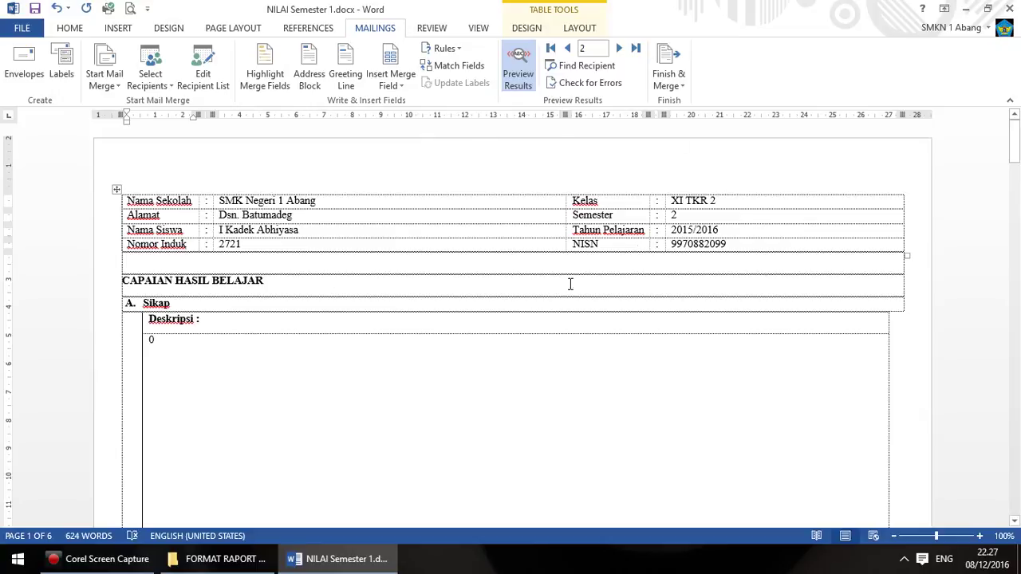
left_click(615, 48)
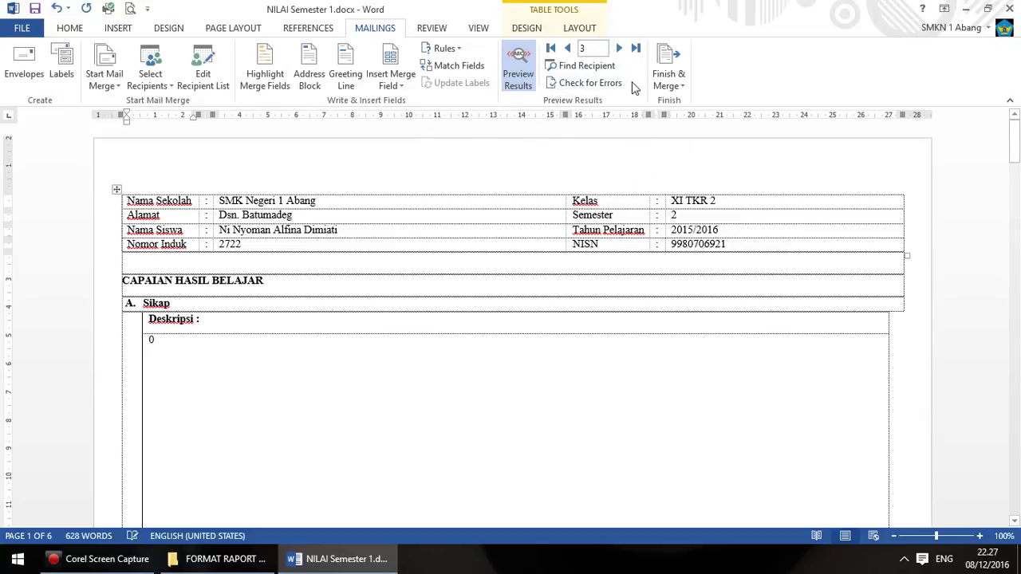
left_click(619, 49)
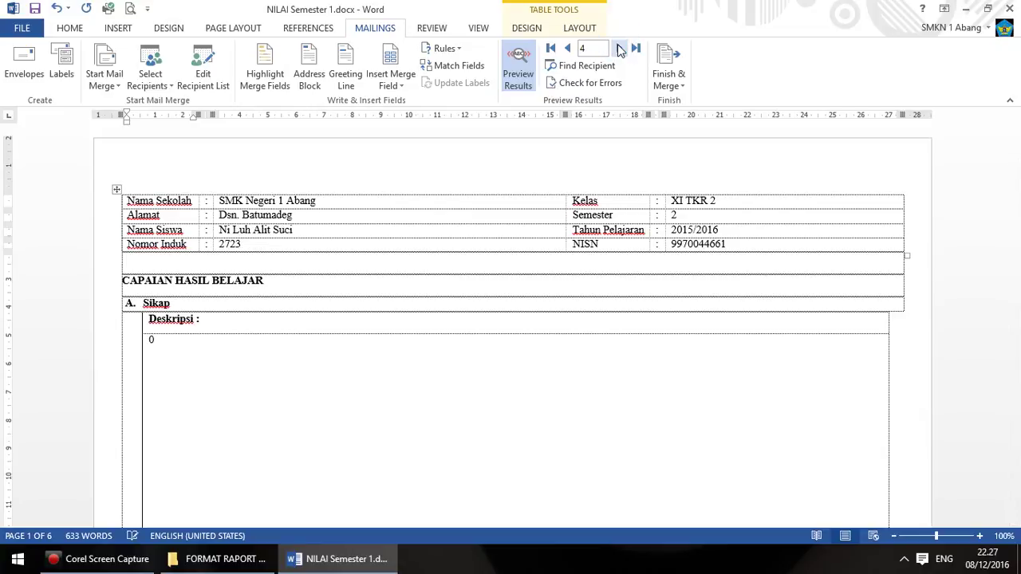
left_click(618, 48)
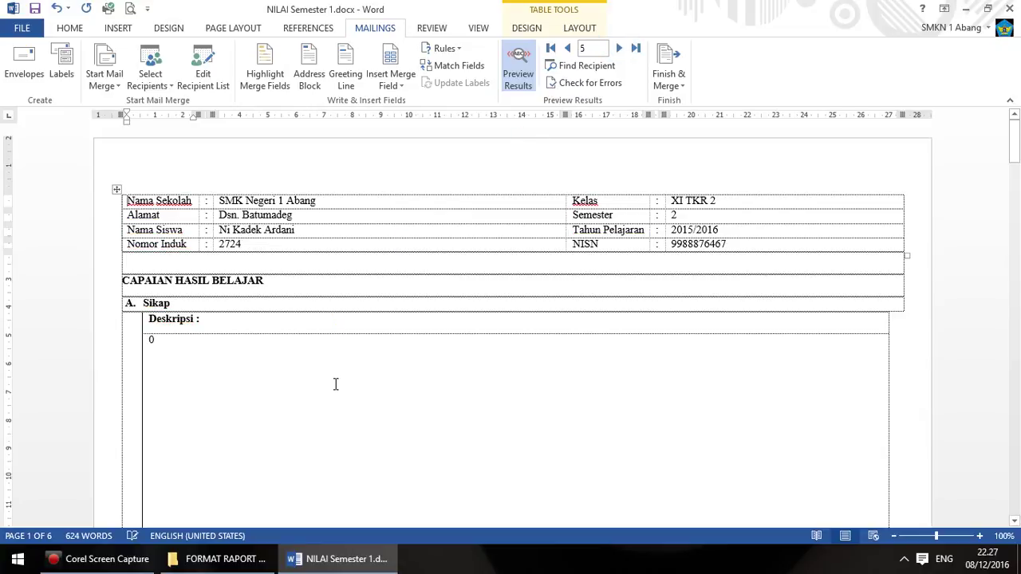
Look through record 5's report from the subject grades to the signature block and return to the Kelompok C grades
scroll(335, 383, "down", 15)
scroll(338, 386, "down", 20)
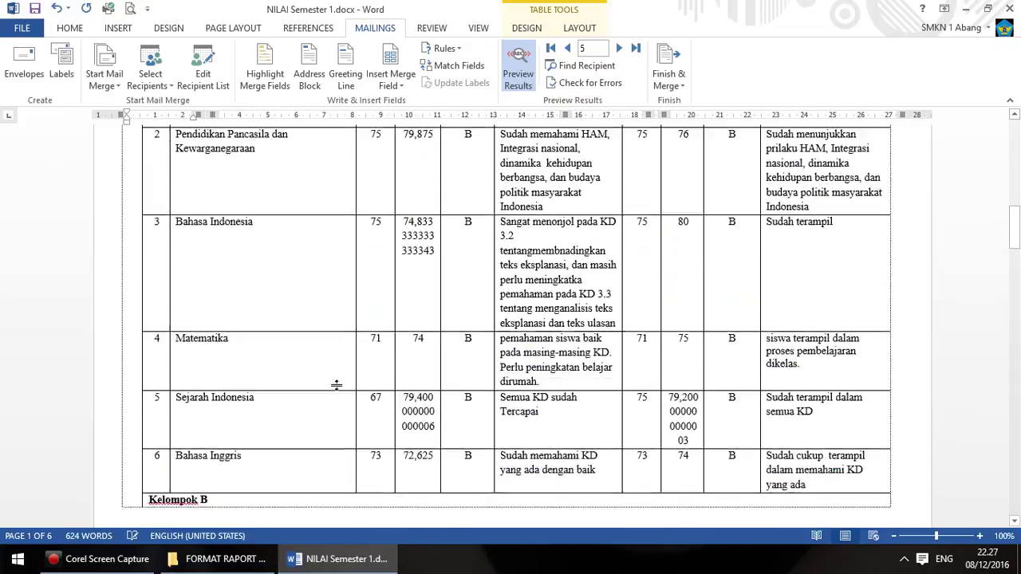
scroll(337, 386, "down", 20)
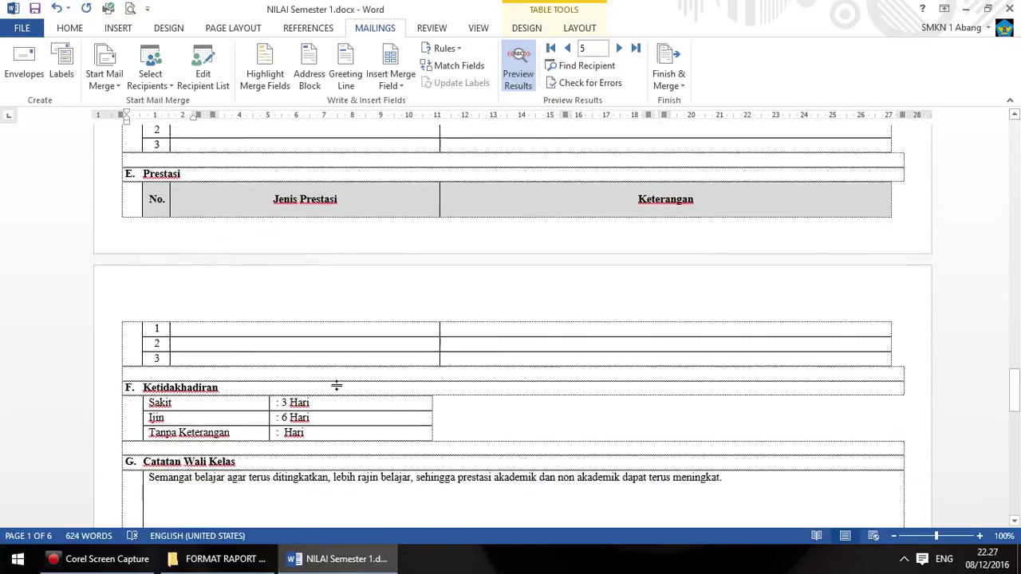
scroll(337, 386, "up", 3)
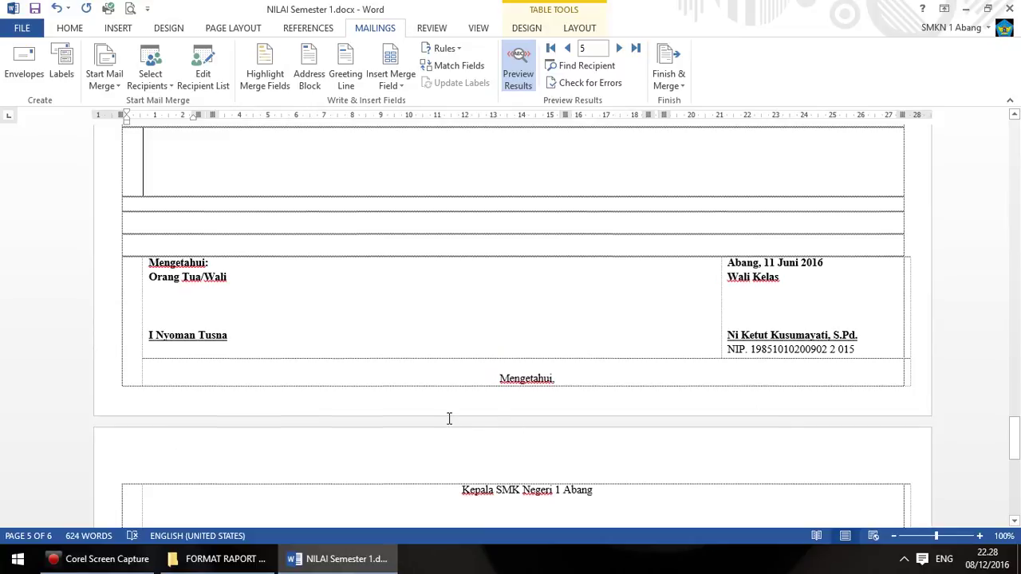
scroll(449, 414, "up", 18)
scroll(450, 411, "up", 20)
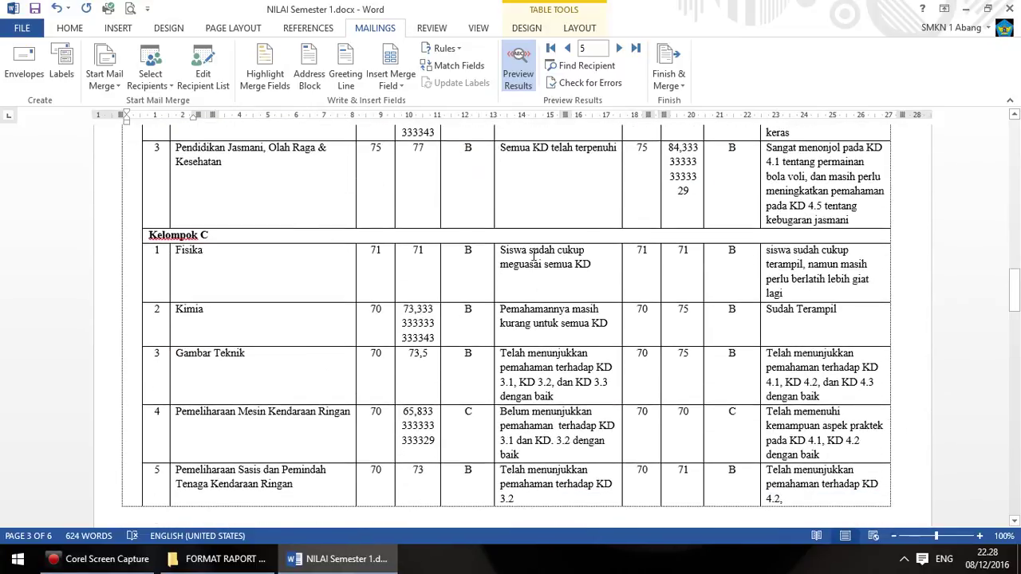
Advance to record 8 on the subject grades page and highlight the Pengetahuan score for Prakarya dan Kewirausahaan
triple_click(533, 255)
left_click(624, 46)
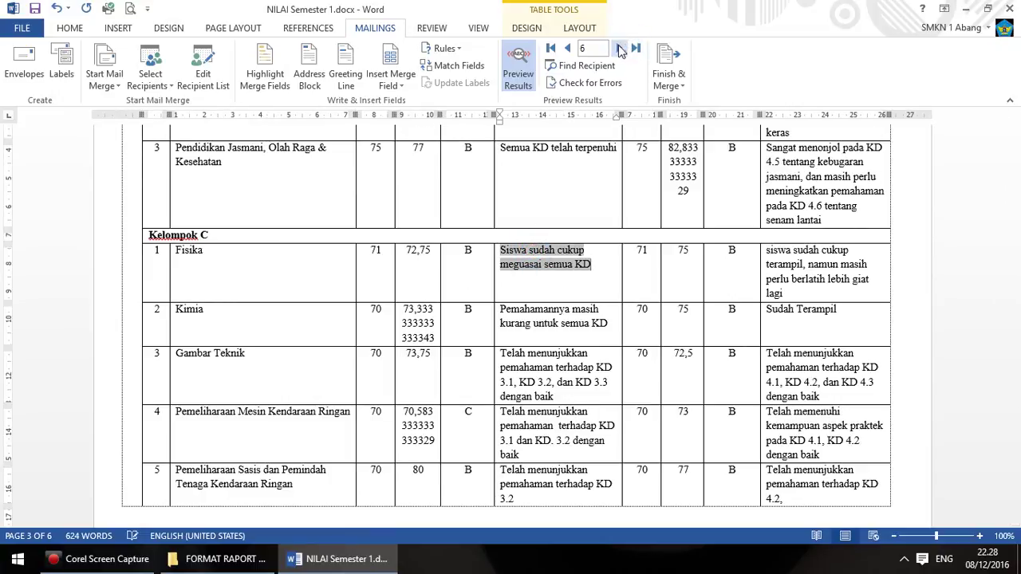
left_click(620, 49)
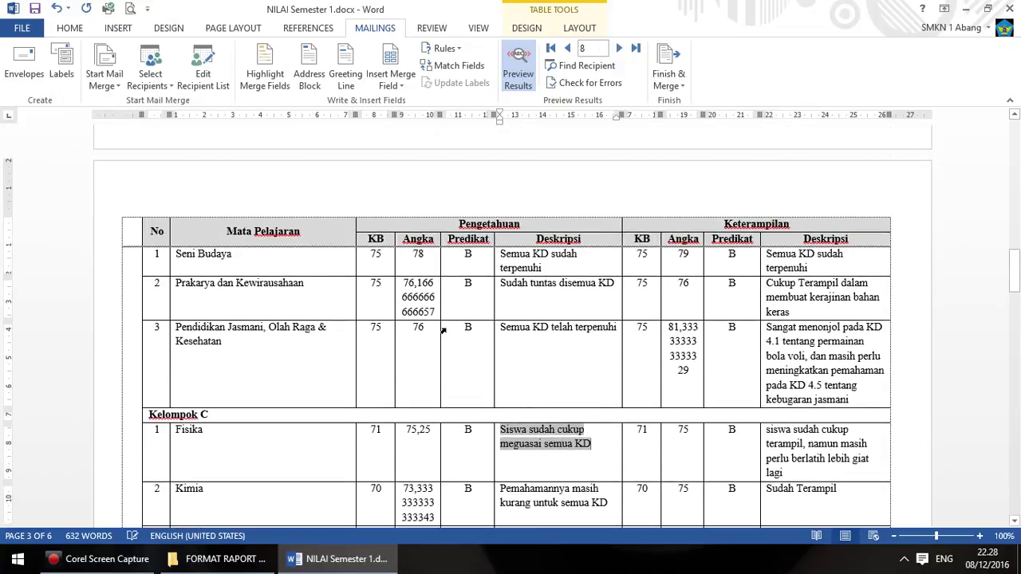
left_click_drag(406, 282, 431, 313)
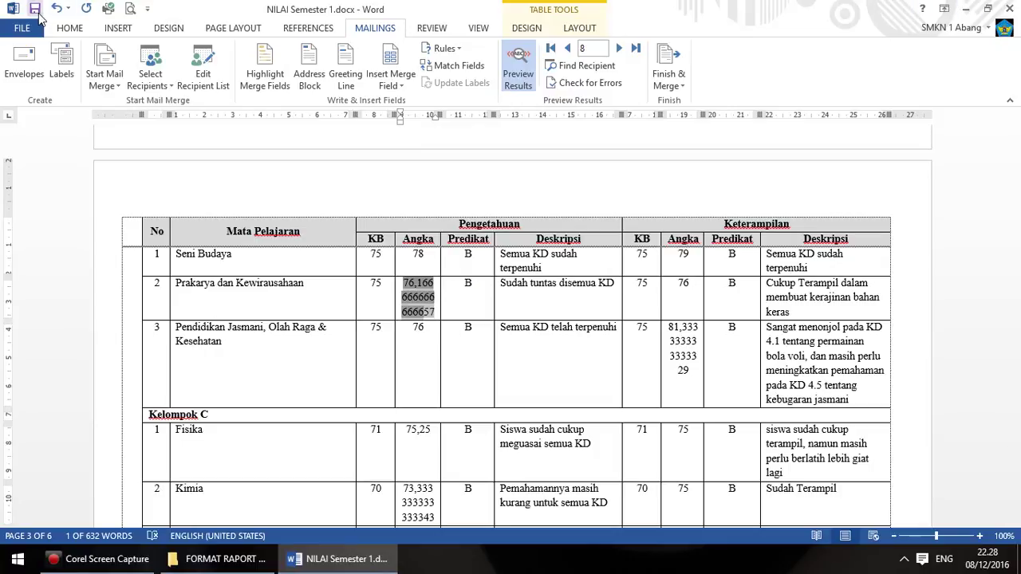
Save and close NILAI Semester 1.docx, and open NILAI.xlsx in Excel without updating its external links
left_click(36, 10)
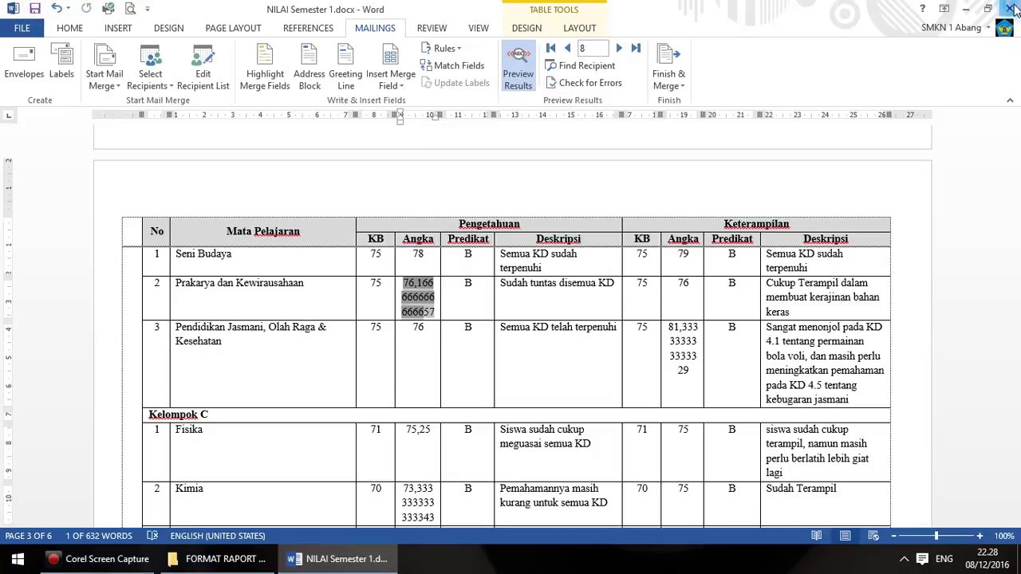
left_click(1013, 8)
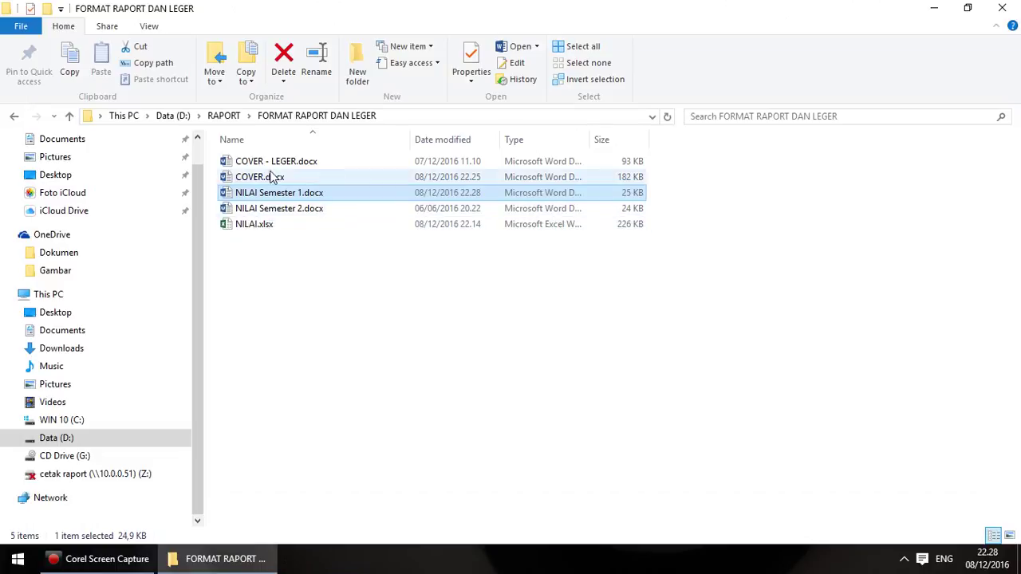
double_click(249, 225)
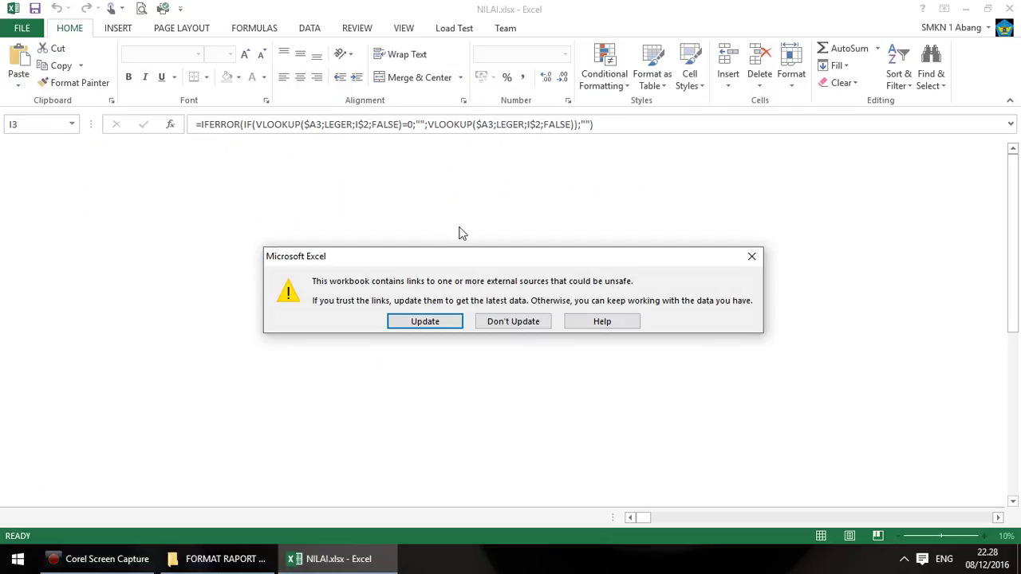
left_click(504, 323)
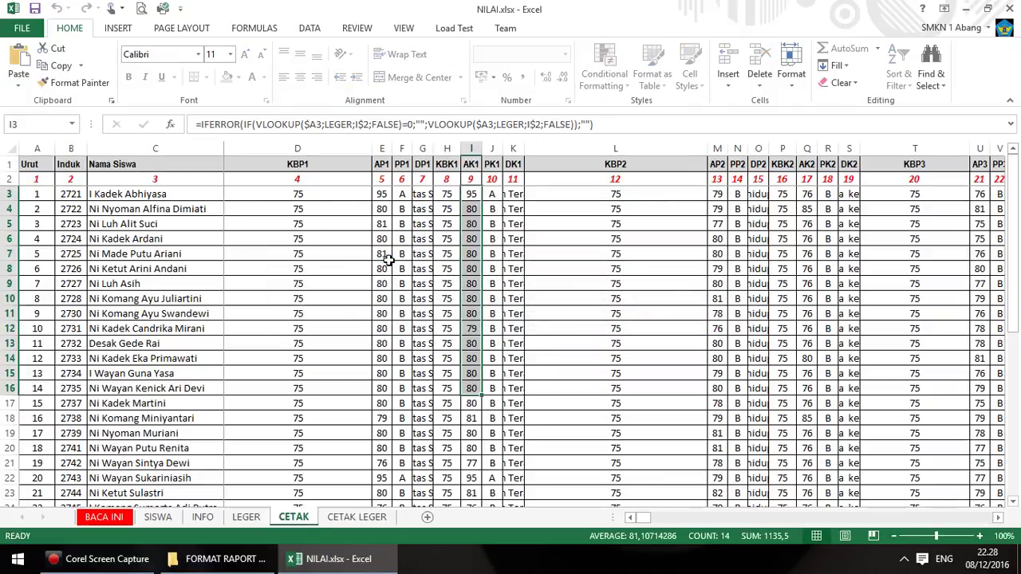
Examine the column index numbers in row 2 of the CETAK sheet and the lookup formulas in D3 and M3
scroll(386, 260, "down", 3)
scroll(386, 259, "up", 3)
left_click(317, 194)
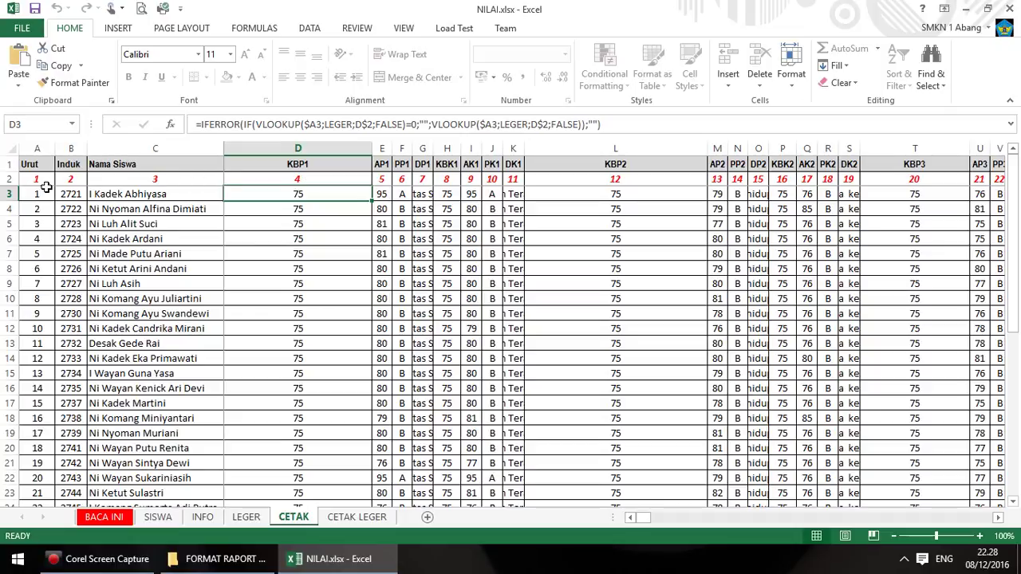
left_click(489, 179)
left_click(585, 179)
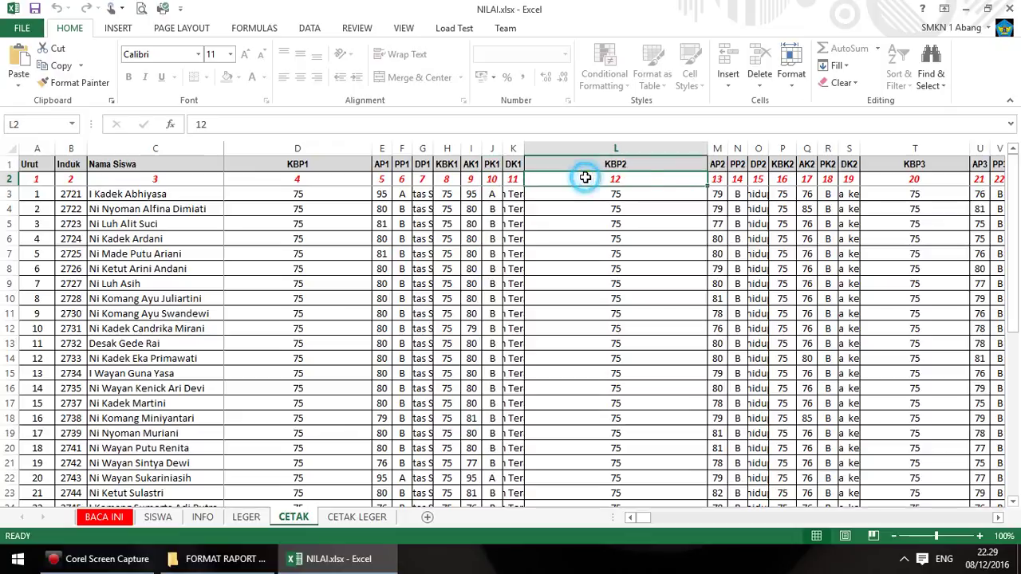
left_click(714, 181)
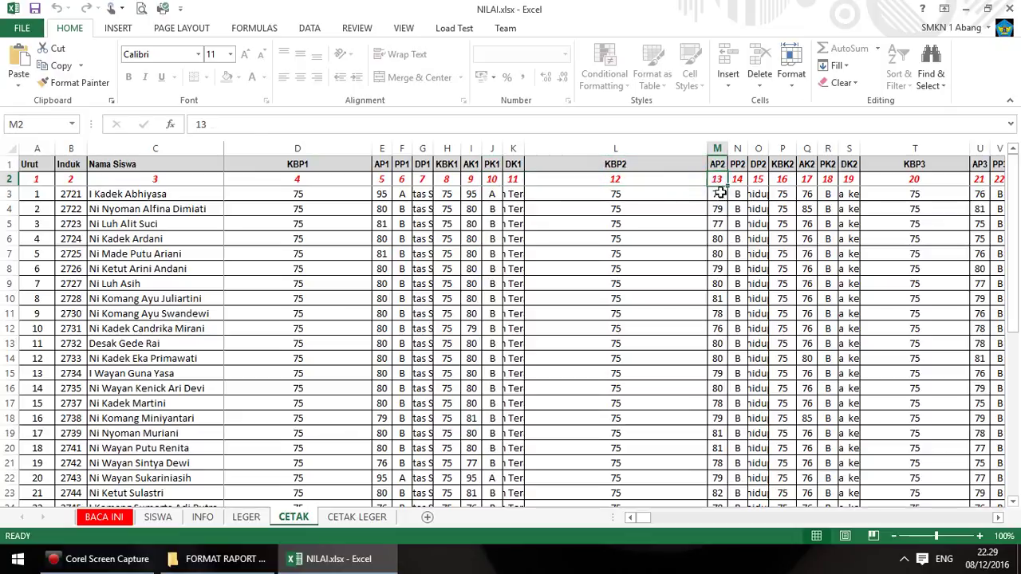
mouse_move(720, 193)
left_mouse_down()
mouse_move(713, 231)
mouse_move(713, 188)
left_mouse_up()
left_click(716, 179)
left_click(721, 194)
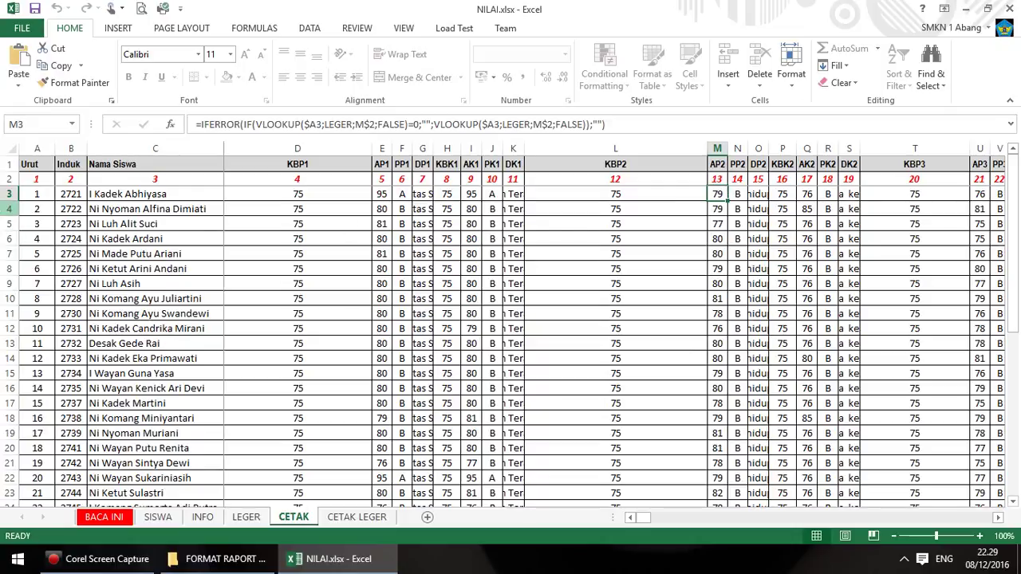
Remove the sheet protection from the CETAK sheet
left_click(6, 194)
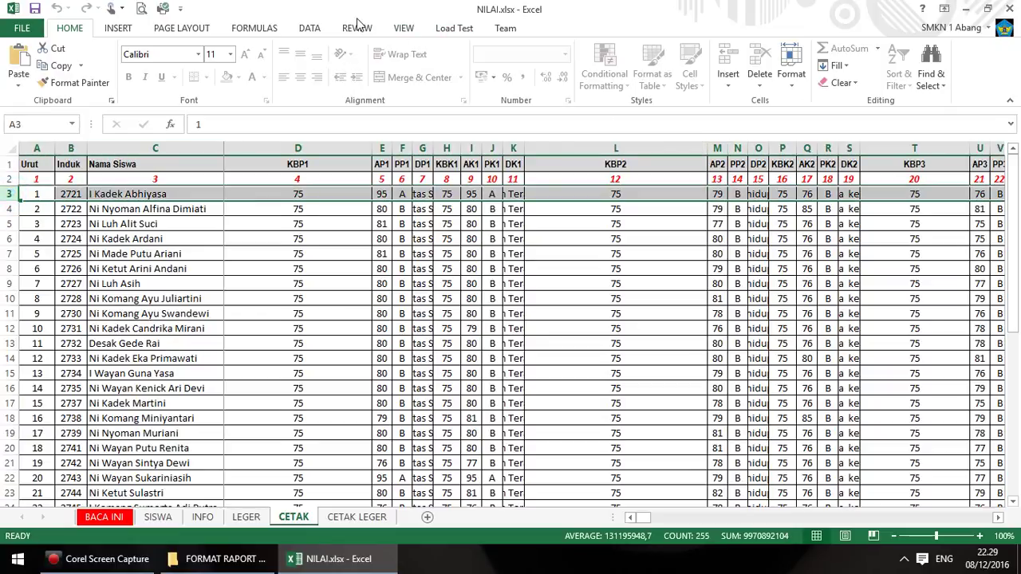
left_click(313, 30)
left_click(358, 30)
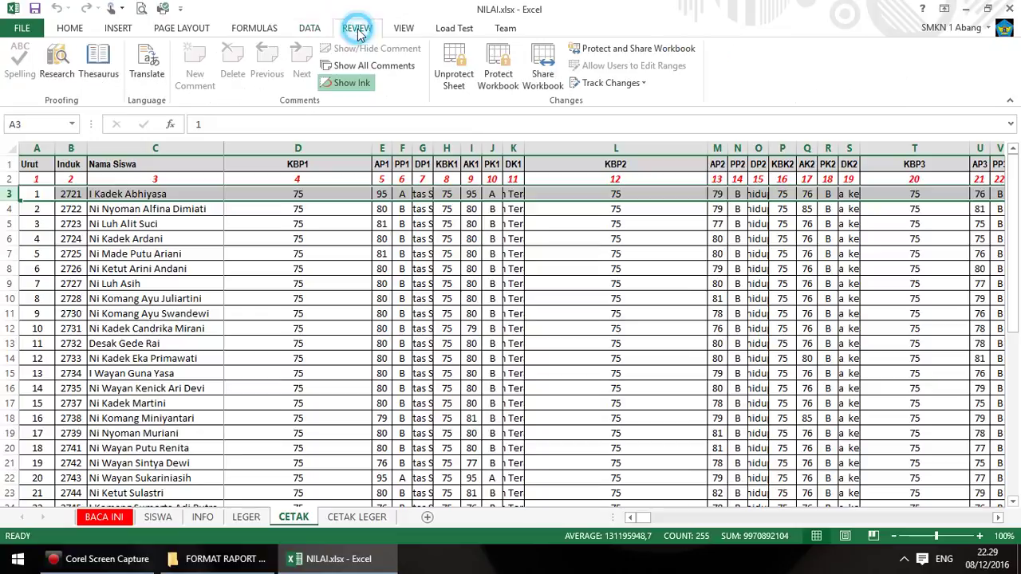
left_click(450, 57)
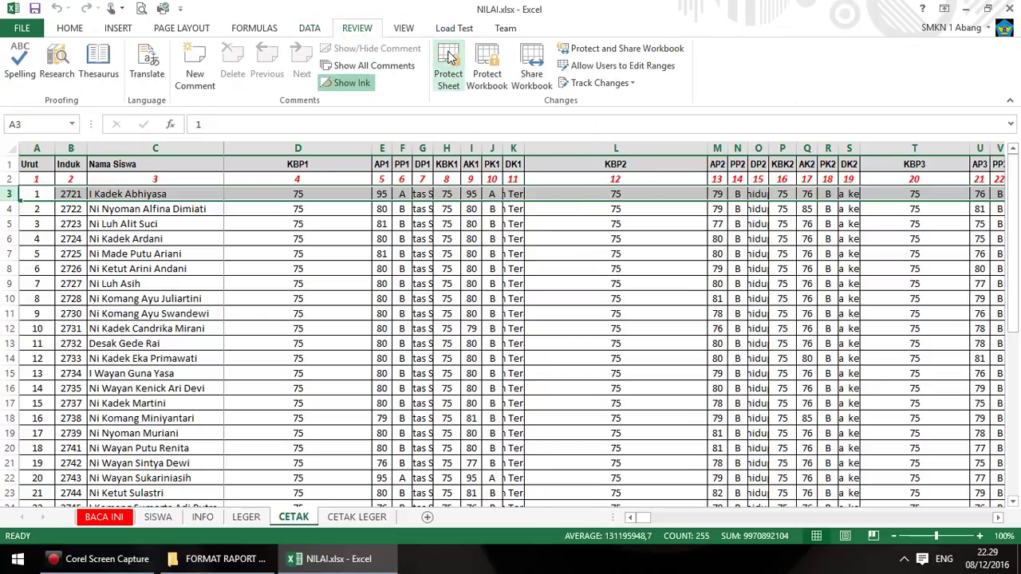
Insert a blank row at row 3 of the CETAK sheet, above the first student record
left_click(448, 225)
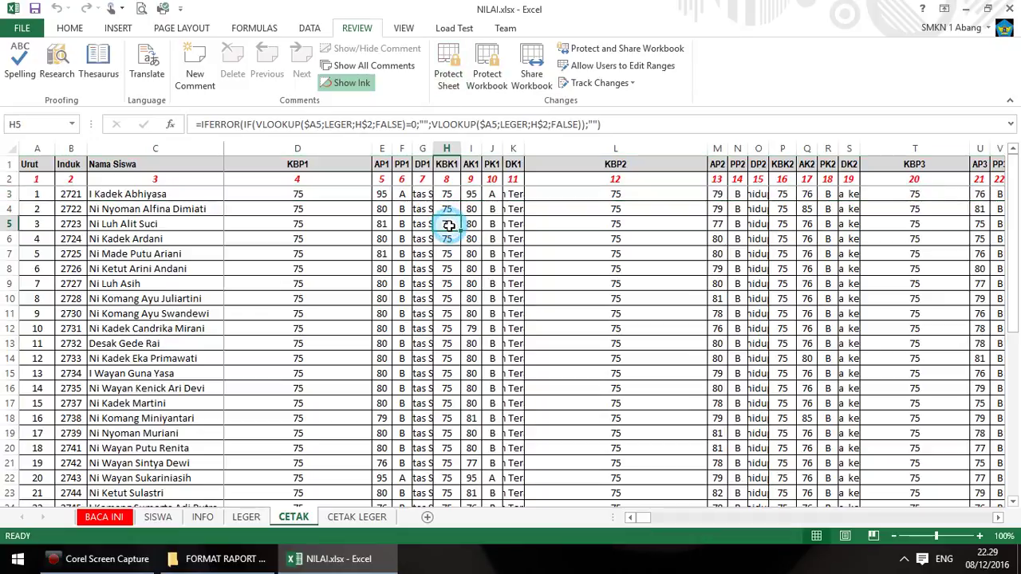
left_click(7, 193)
right_click(6, 194)
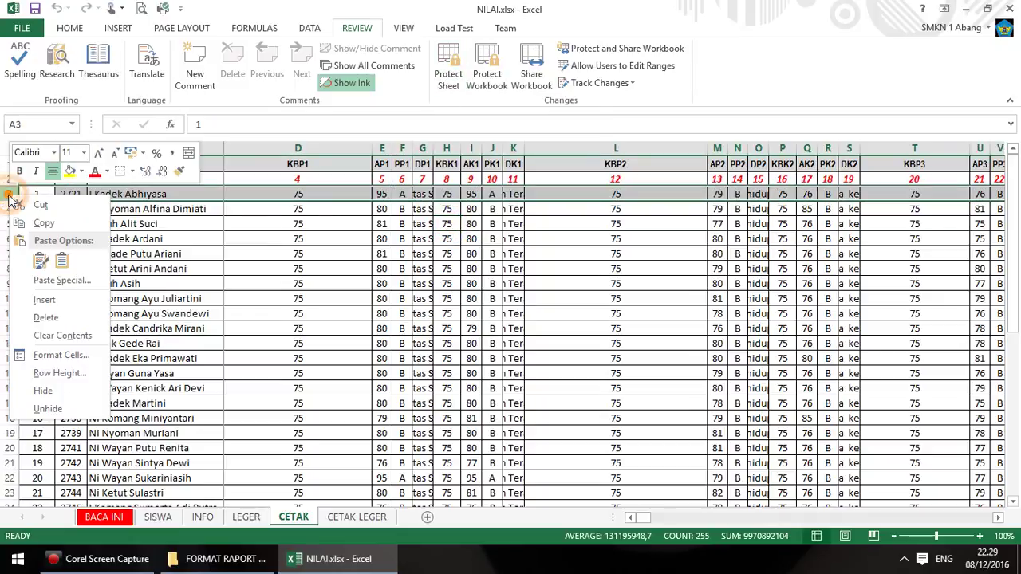
left_click(57, 301)
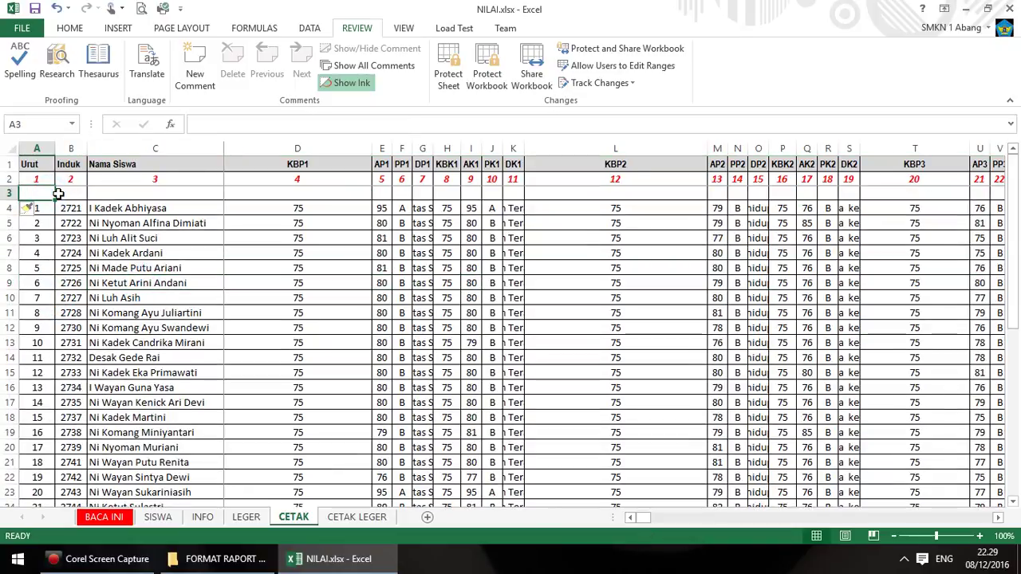
Enter A in cell A3 of the CETAK sheet and fill it across row 3 through column IU
type("A")
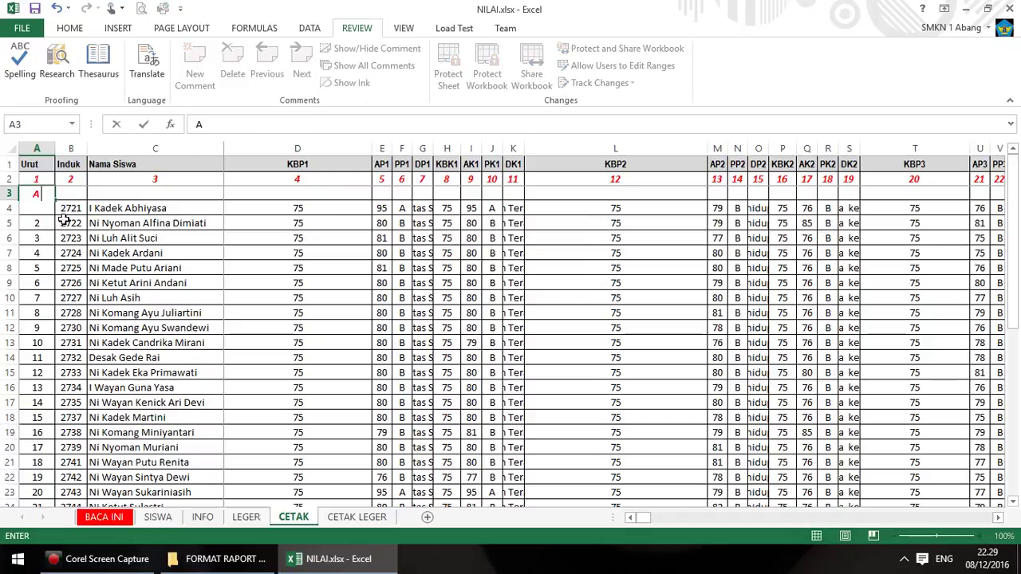
left_click(60, 222)
left_click(48, 191)
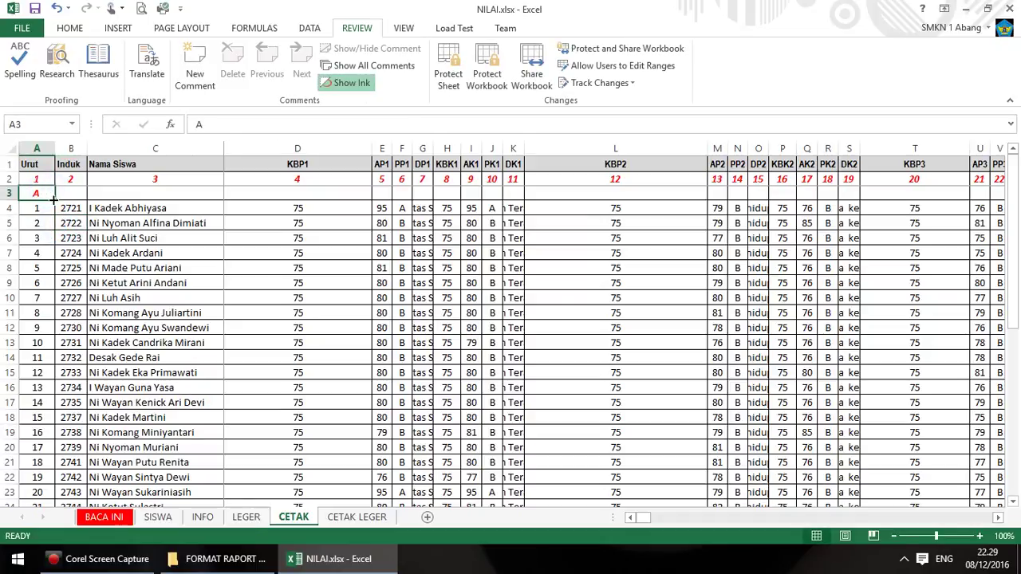
left_click_drag(55, 199, 816, 194)
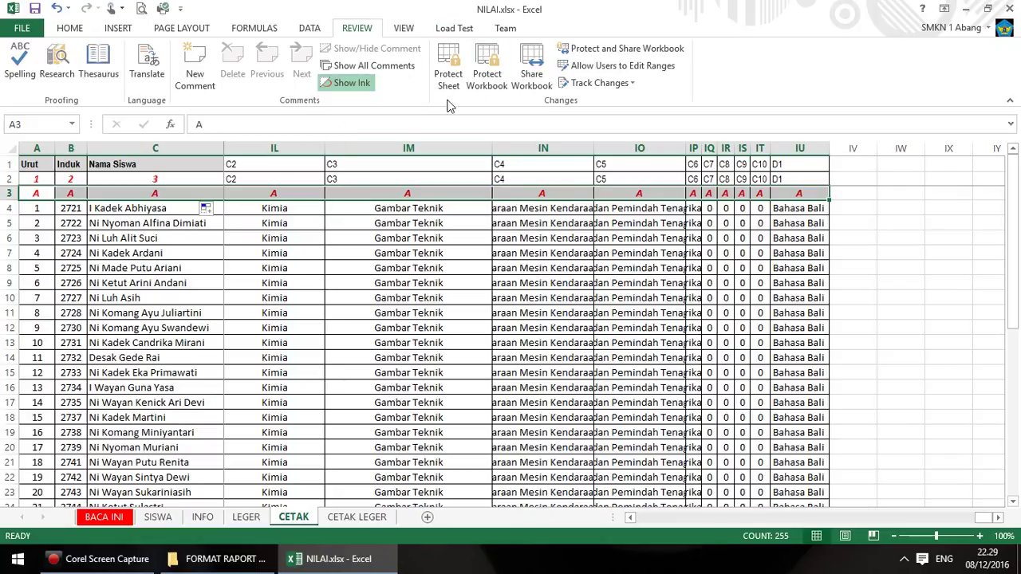
Protect the CETAK sheet without a password, keeping the default permissions, and save and close NILAI.xlsx
left_click(448, 70)
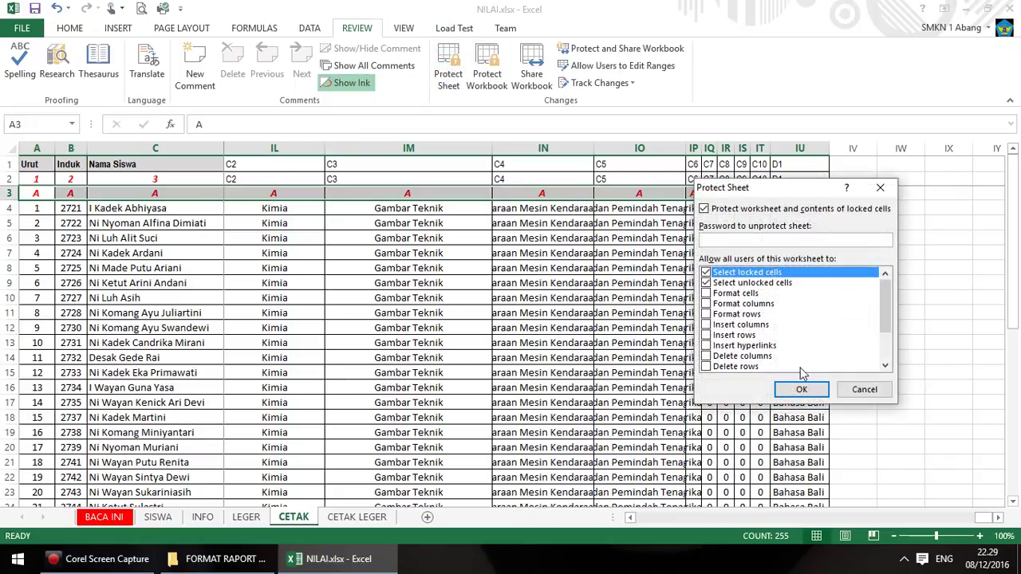
left_click(802, 390)
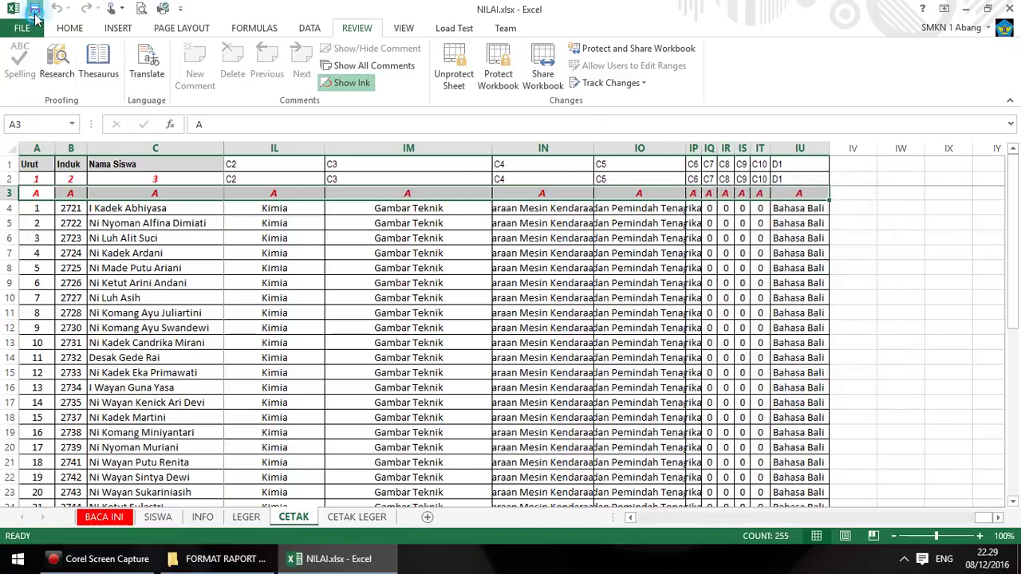
left_click(35, 11)
left_click(1009, 8)
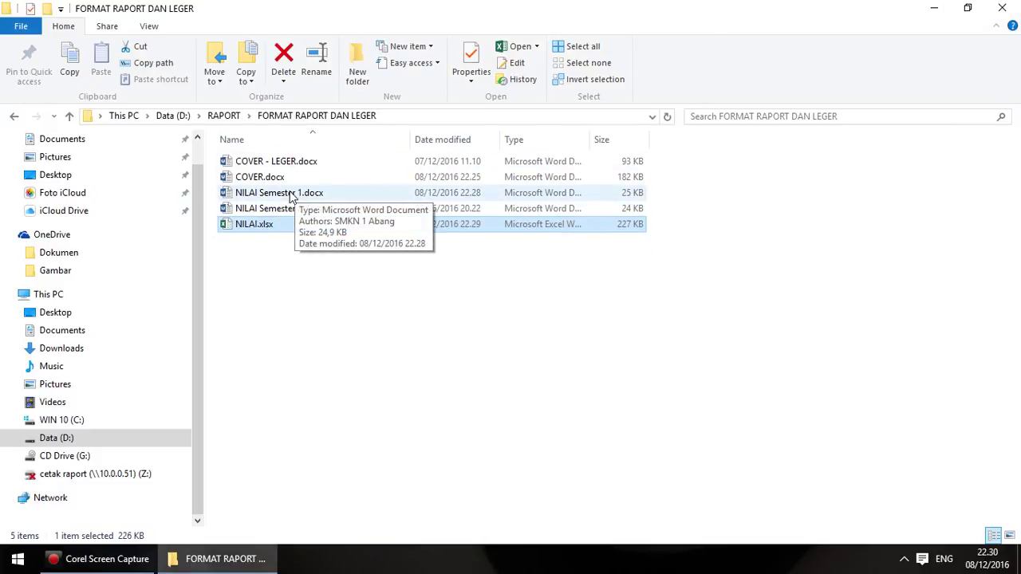
Open NILAI Semester 1.docx with its CETAK data and examine the Pengetahuan Angka scores for Kimia, Gambar Teknik and Pemeliharaan Mesin Kendaraan Ringan
double_click(291, 194)
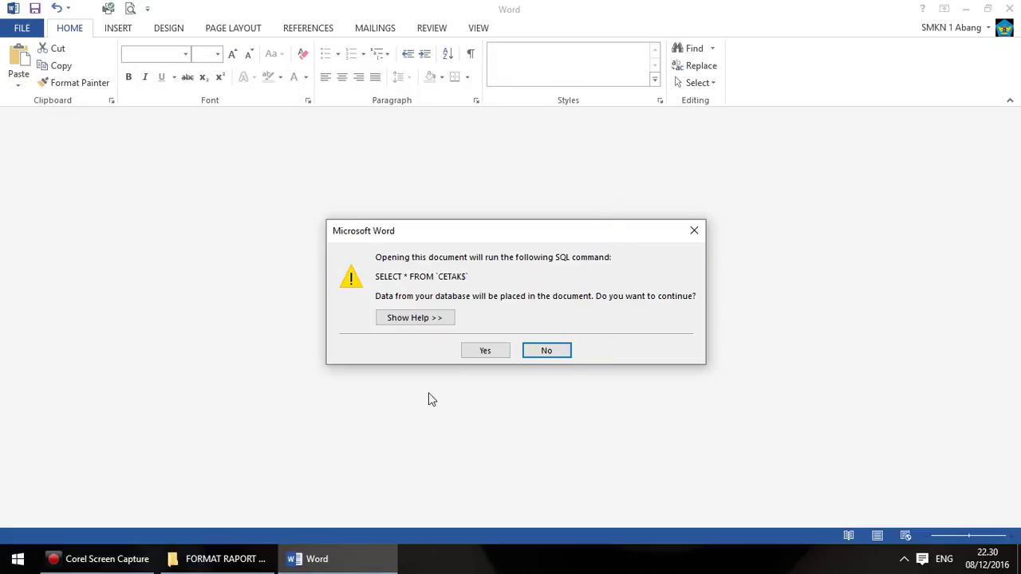
left_click(484, 350)
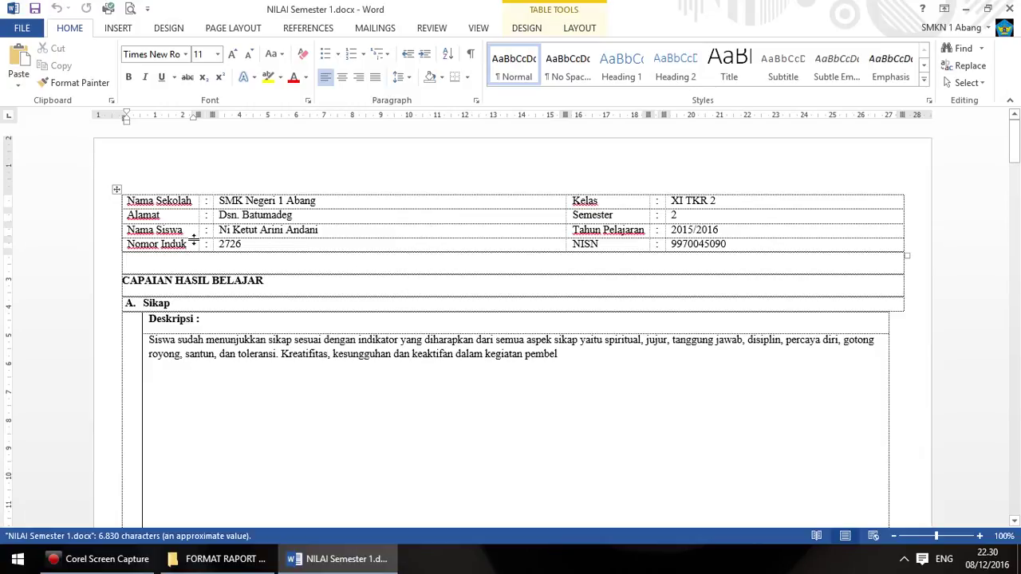
scroll(257, 223, "down", 10)
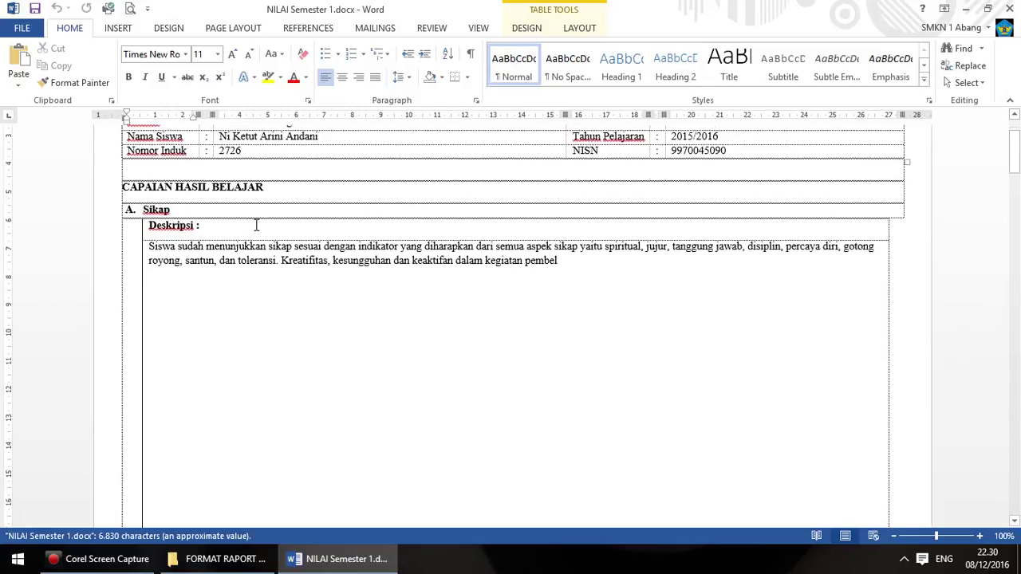
scroll(257, 224, "down", 1)
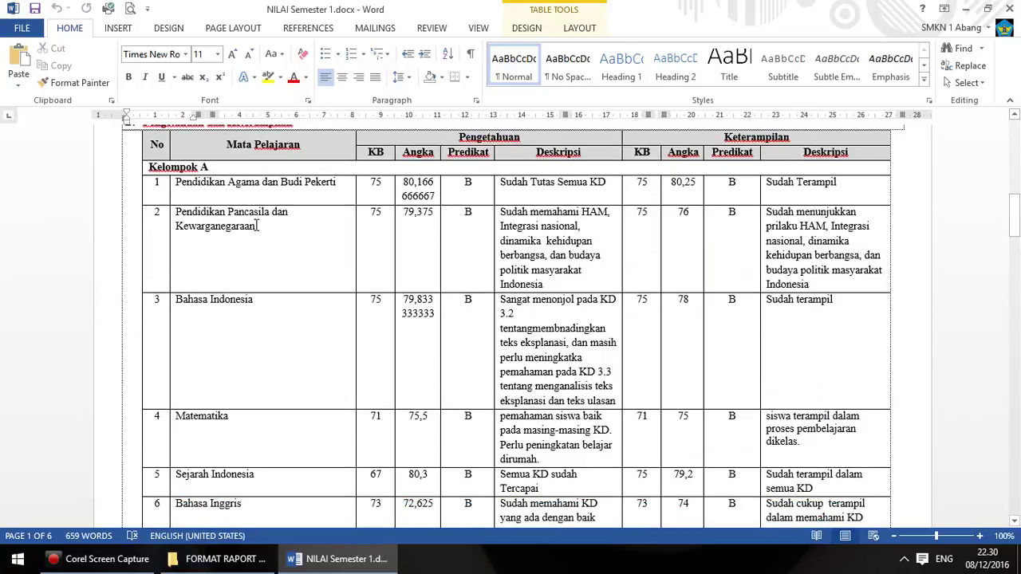
scroll(257, 225, "down", 9)
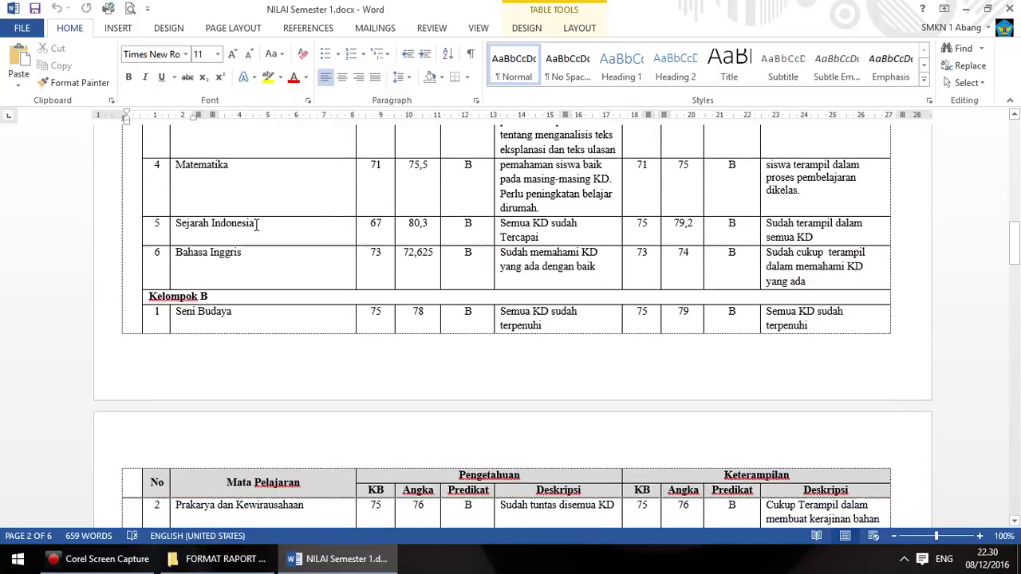
scroll(255, 225, "down", 6)
double_click(431, 401)
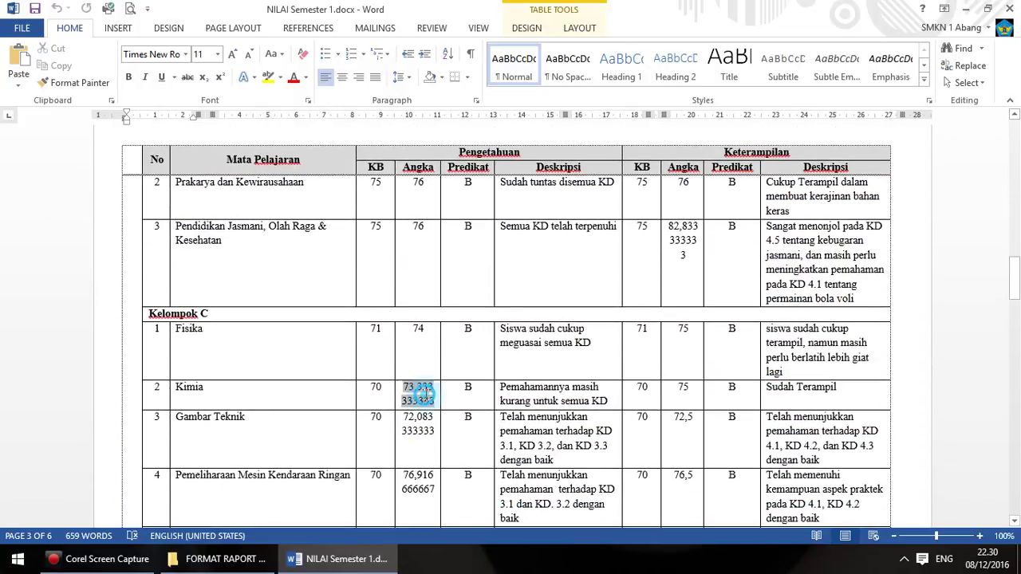
double_click(418, 431)
double_click(418, 483)
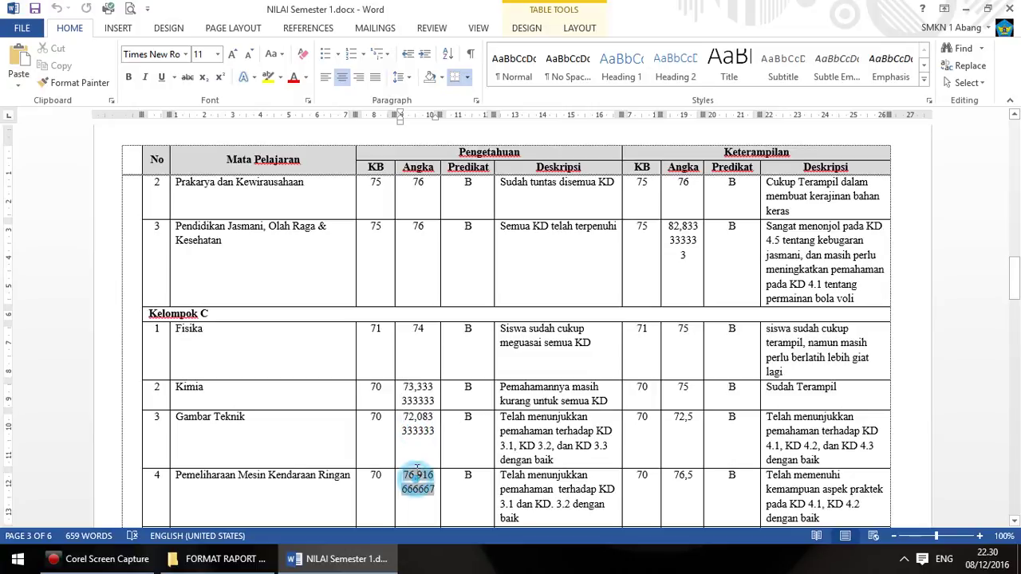
Examine the decimals in the Pengetahuan Angka scores of the first three Kelompok A subjects, and close the report document
scroll(420, 369, "up", 3)
scroll(420, 369, "up", 20)
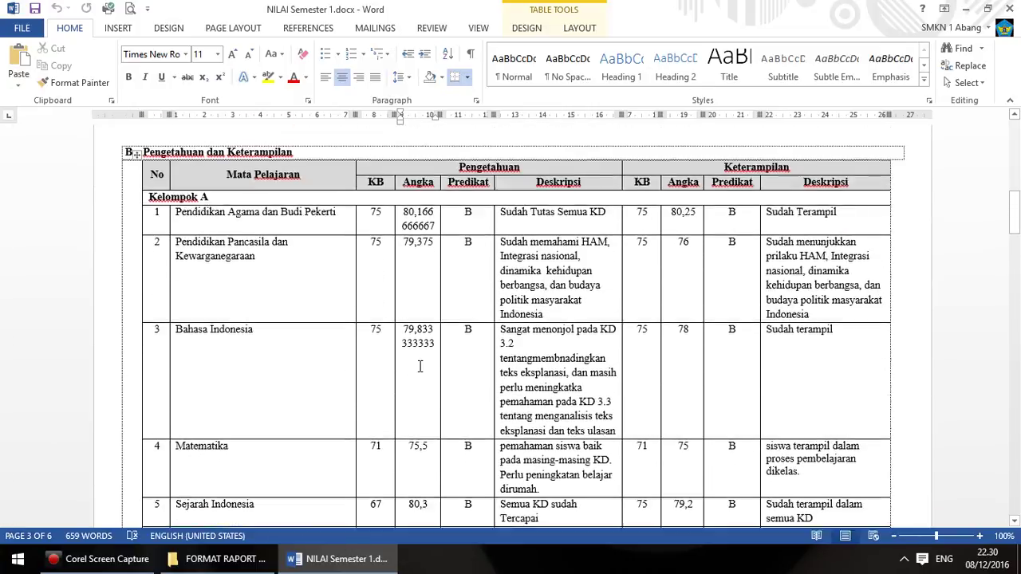
scroll(421, 366, "up", 14)
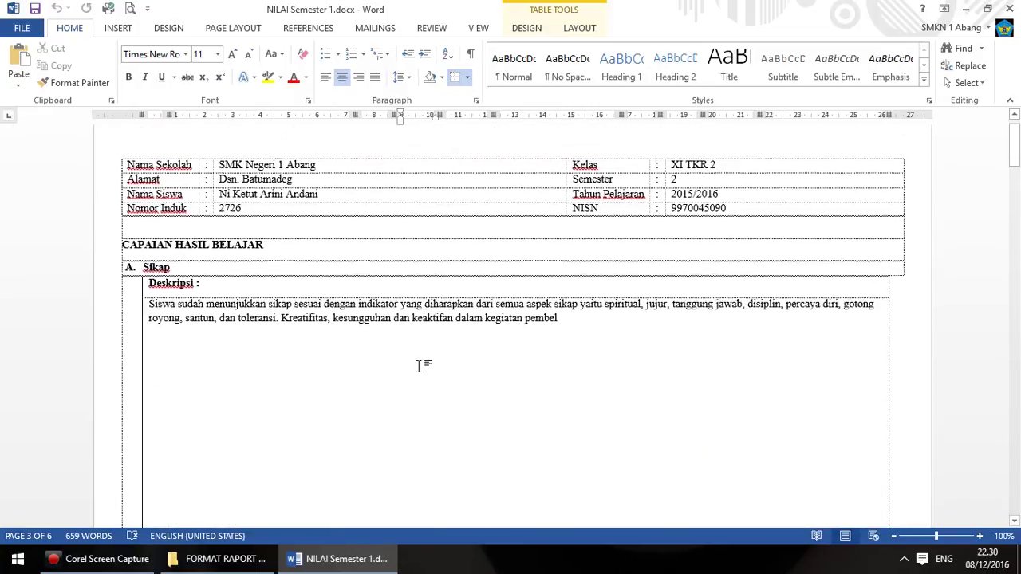
scroll(420, 366, "down", 10)
scroll(420, 366, "down", 4)
double_click(418, 333)
double_click(418, 356)
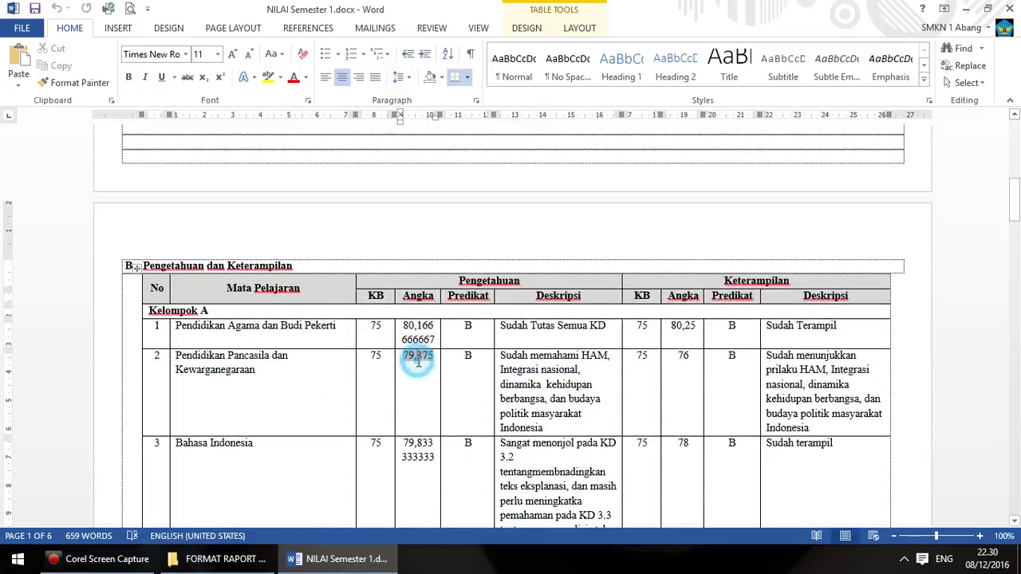
double_click(417, 445)
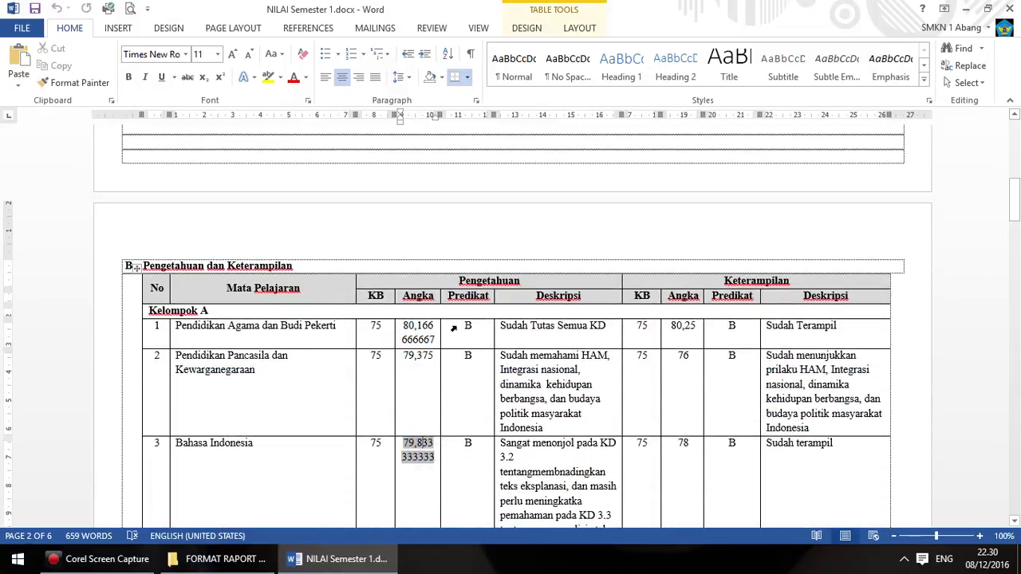
left_click(1009, 8)
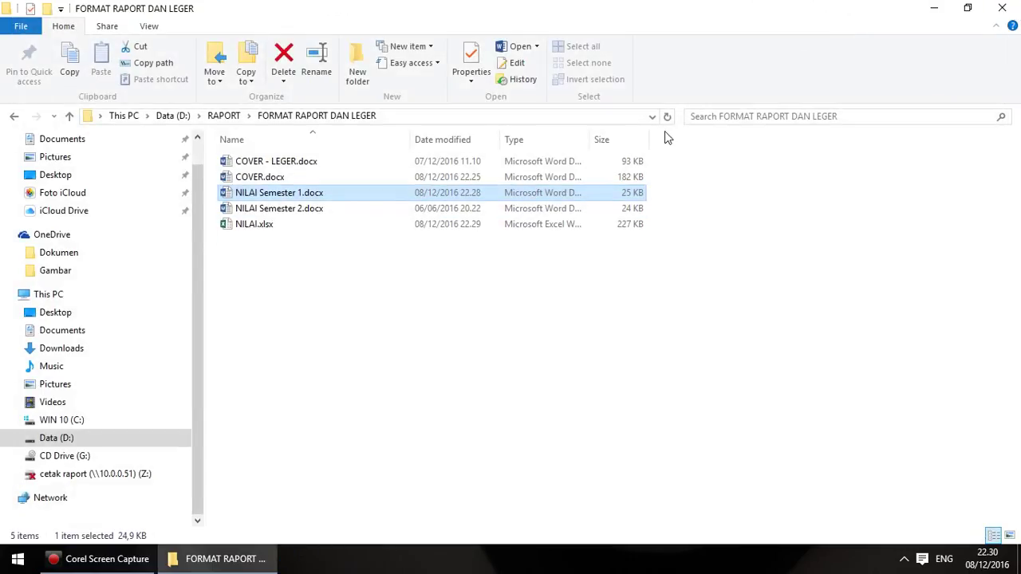
Open NILAI.xlsx without updating its external links and remove the protection from the CETAK sheet
left_click(254, 229)
double_click(254, 230)
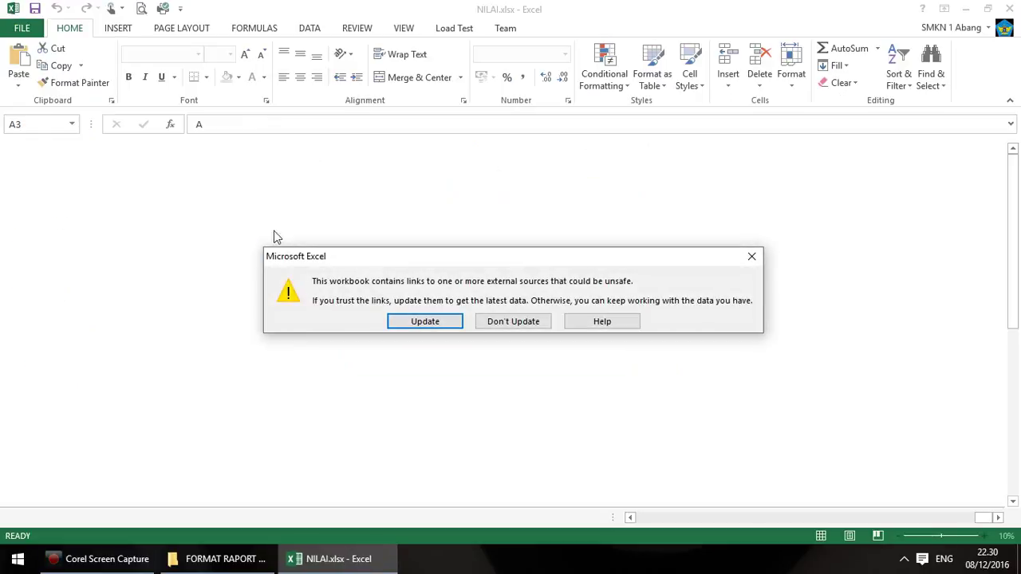
left_click(520, 322)
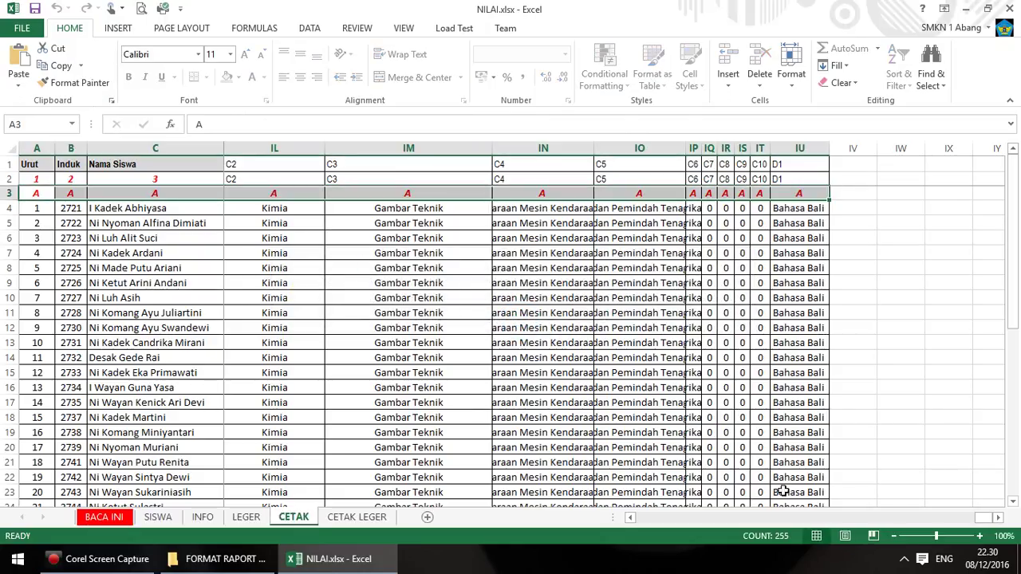
left_click_drag(988, 517, 549, 555)
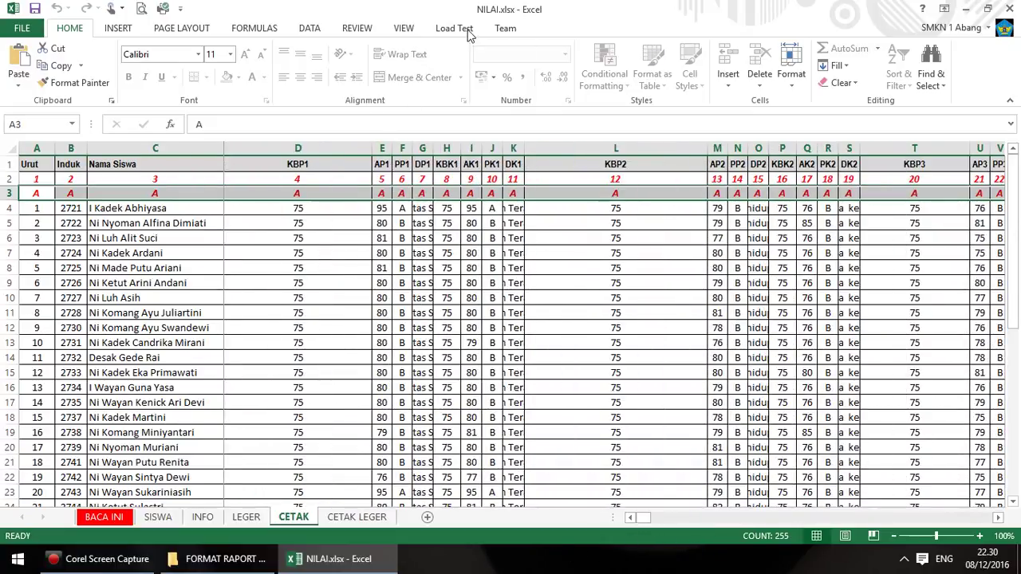
left_click(356, 27)
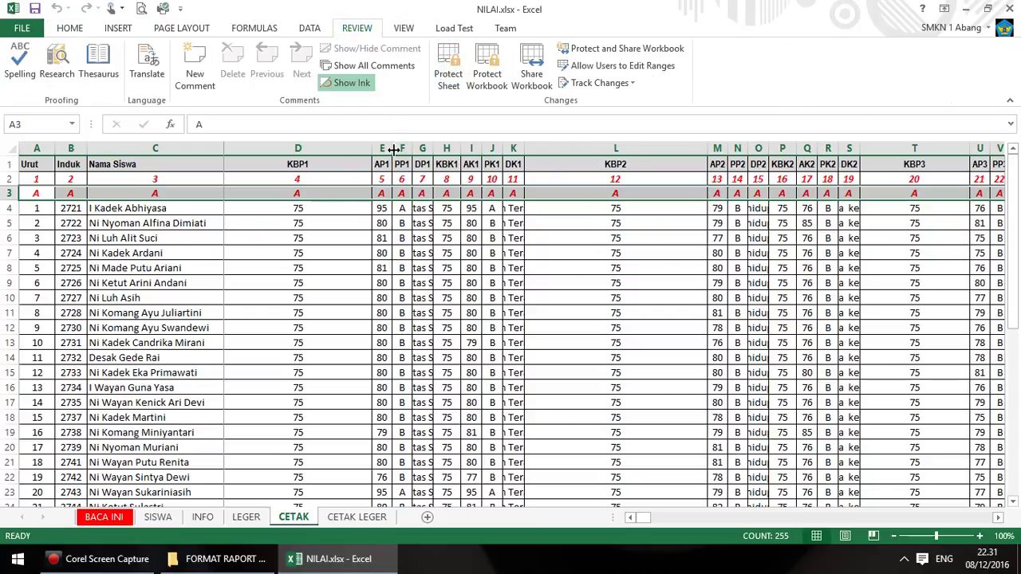
Widen the AP1 and AK1 columns of the CETAK sheet so the full decimal scores can be read
left_click_drag(392, 149, 458, 156)
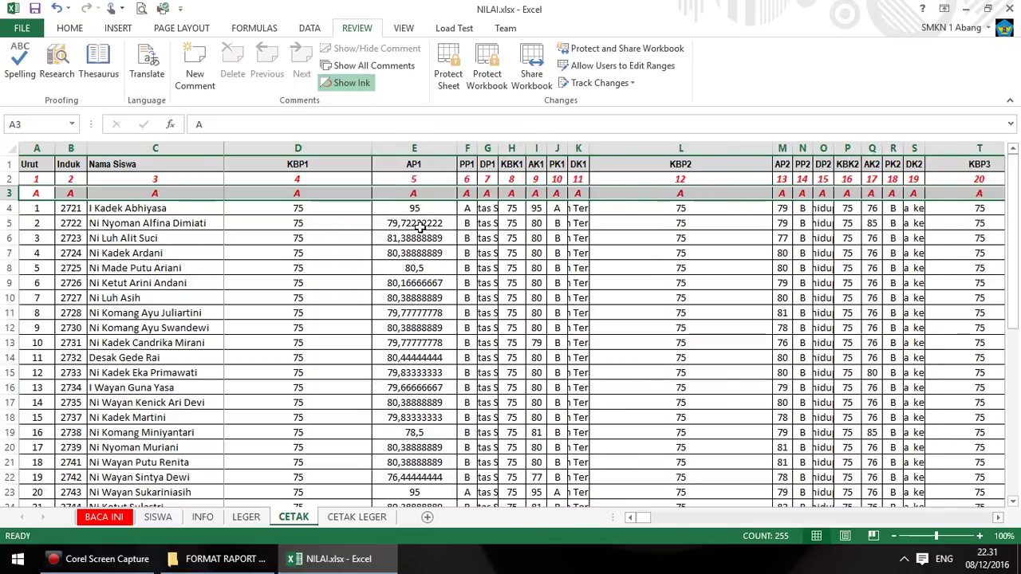
scroll(414, 224, "down", 1)
scroll(414, 239, "up", 1)
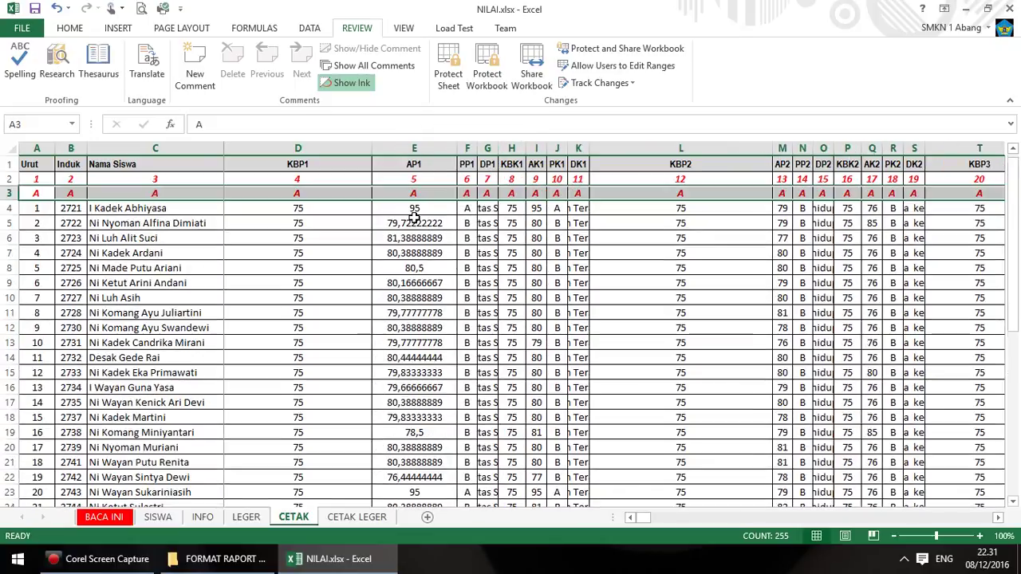
scroll(418, 271, "down", 3)
scroll(418, 290, "up", 3)
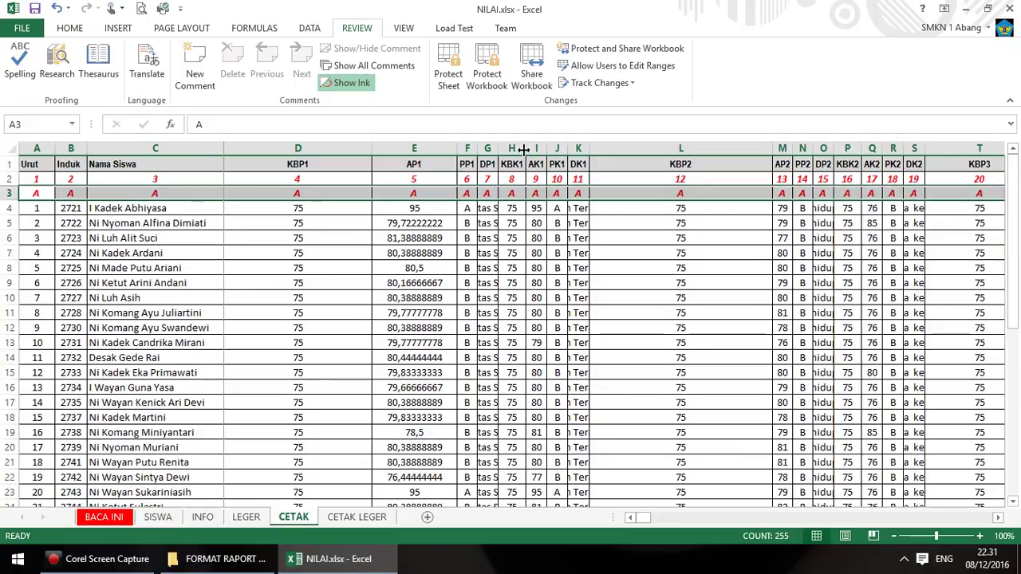
left_click_drag(523, 149, 588, 150)
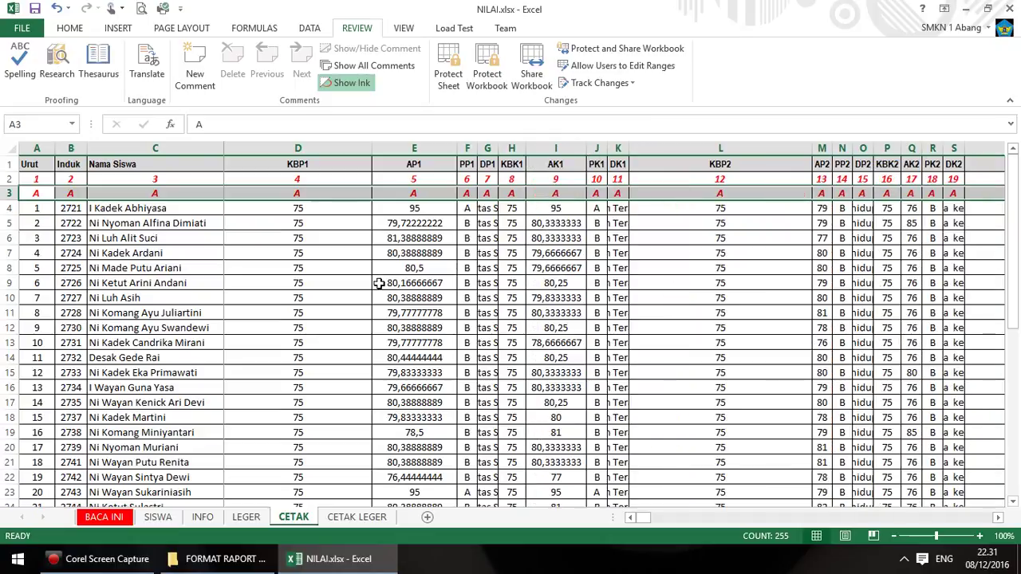
left_click(430, 212)
scroll(431, 209, "down", 4)
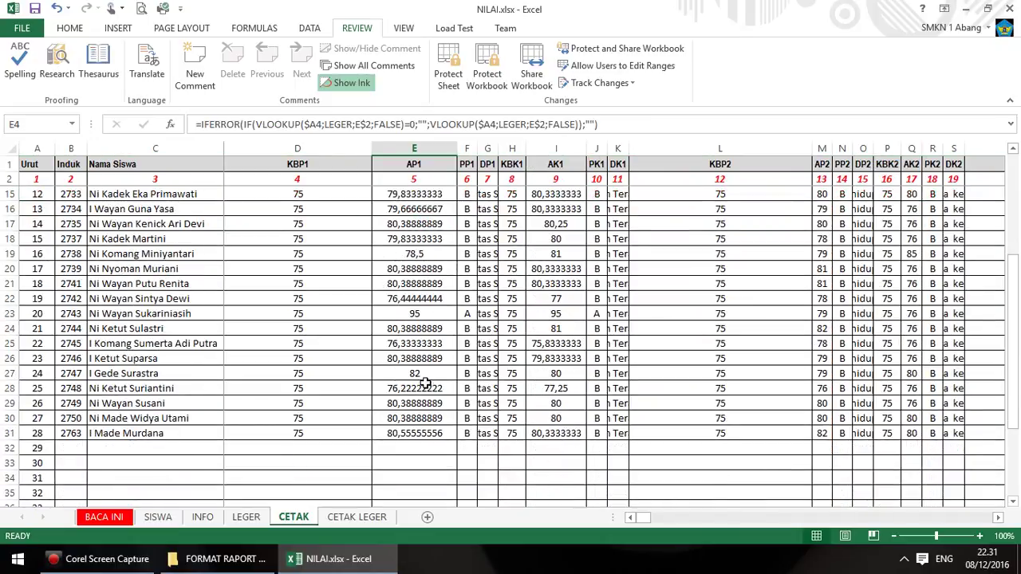
left_click(413, 433, "shift")
scroll(292, 283, "up", 4)
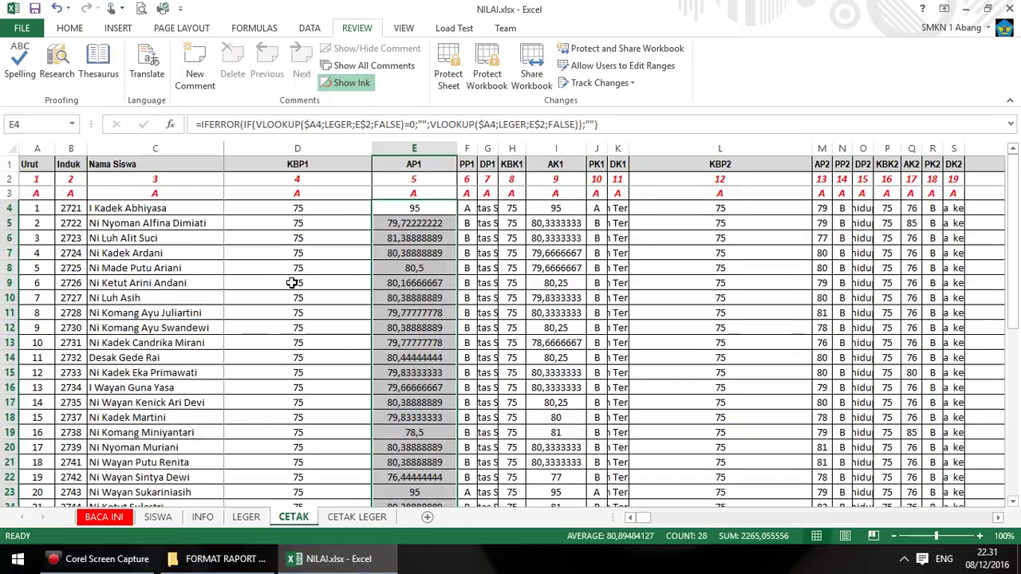
Format the range D4:IU43 of the CETAK sheet as numbers with one decimal place
left_click(276, 211)
left_click_drag(640, 519, 1007, 493)
scroll(945, 436, "down", 7)
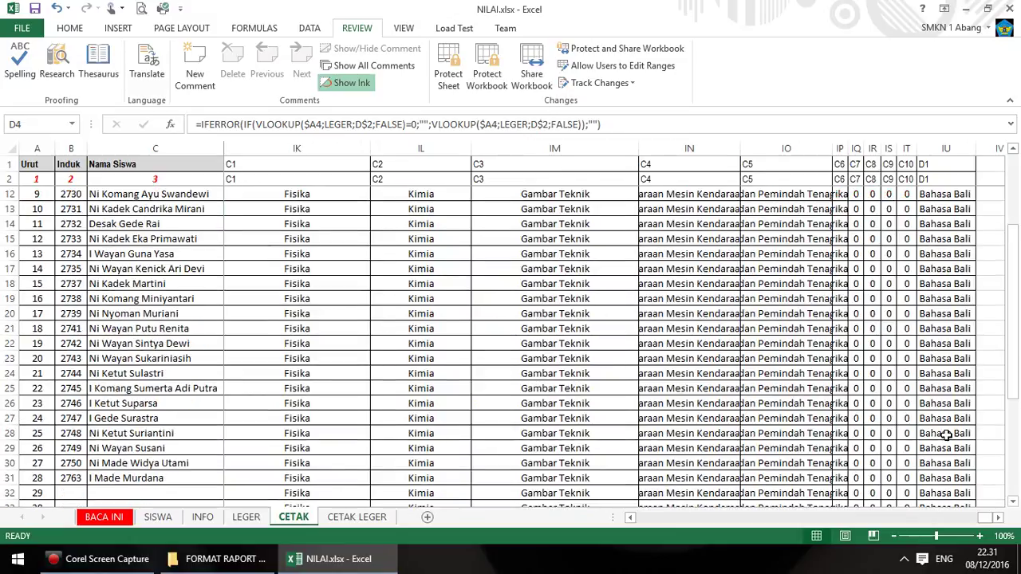
scroll(945, 435, "down", 4)
scroll(945, 433, "up", 3)
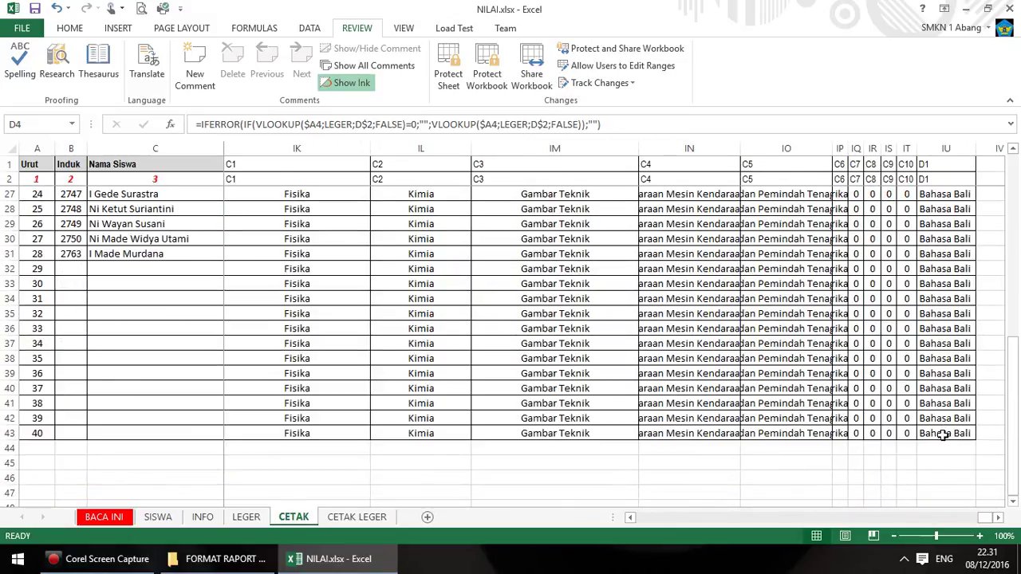
left_click(943, 434, "shift")
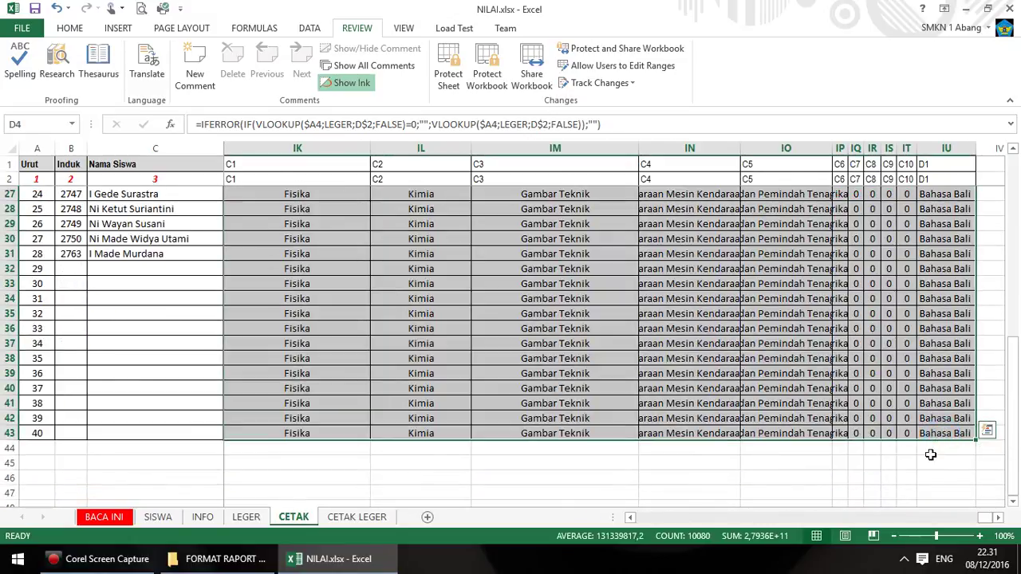
left_click(69, 29)
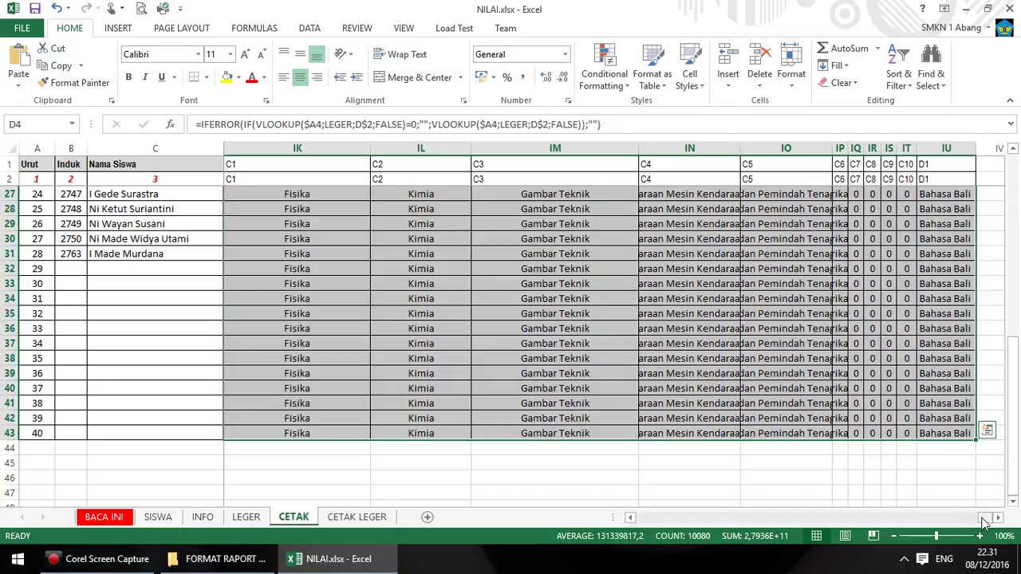
left_click_drag(985, 523, 558, 541)
scroll(447, 359, "up", 5)
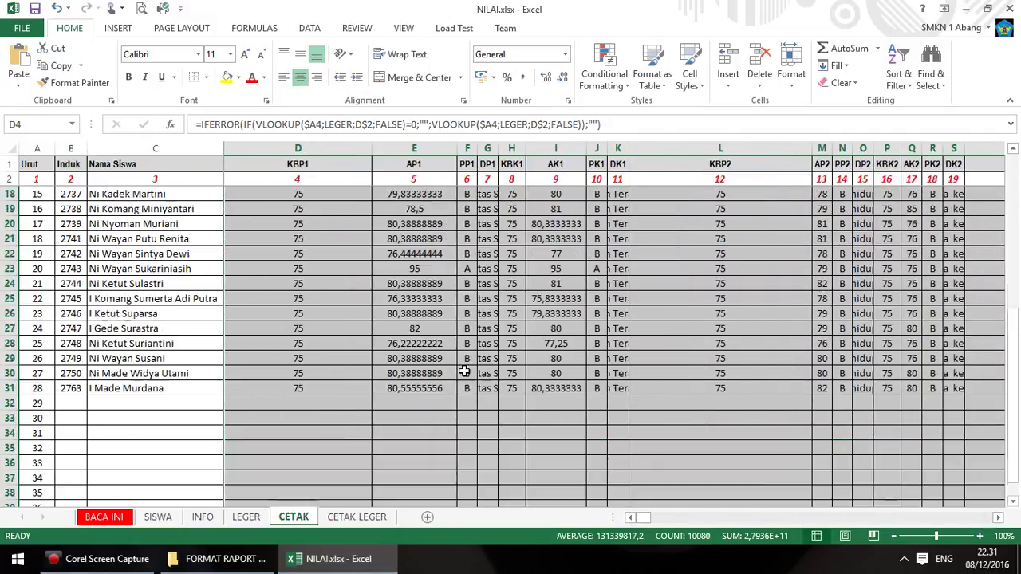
left_click(546, 78)
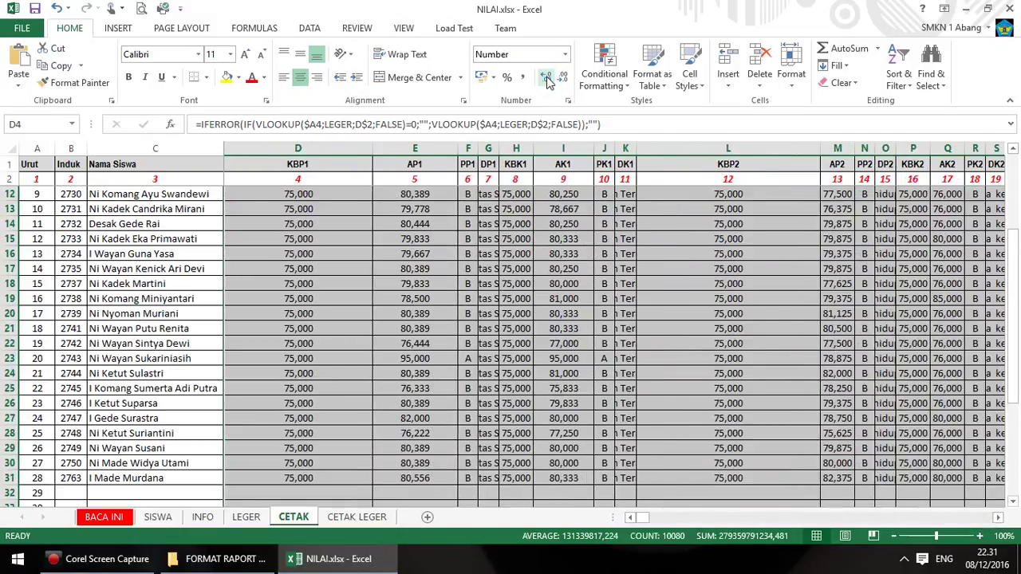
left_click(563, 77)
left_click(564, 77)
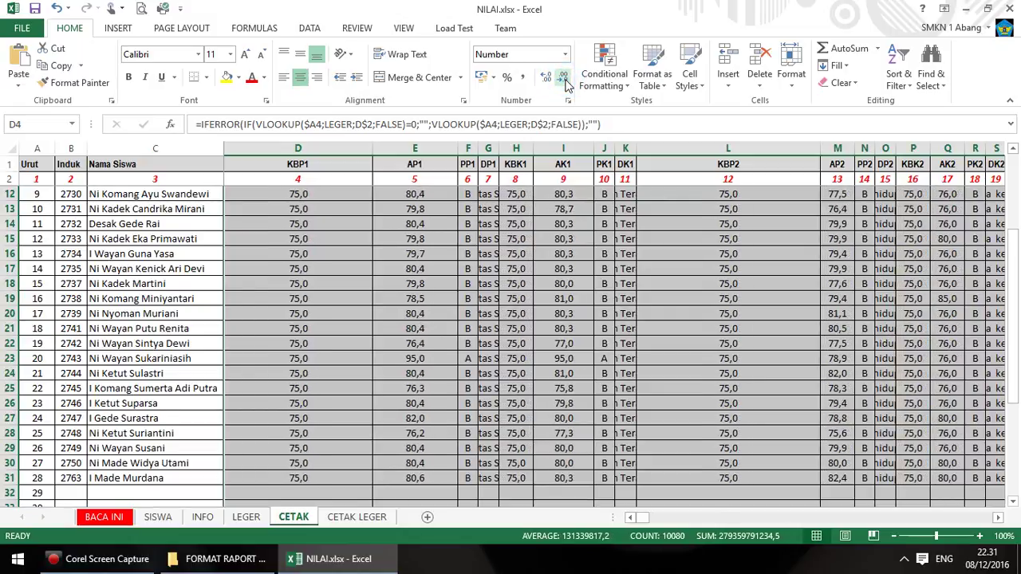
Set the scores in D4:IU43 of the CETAK sheet to zero decimal places, and save and close NILAI.xlsx
left_click(564, 77)
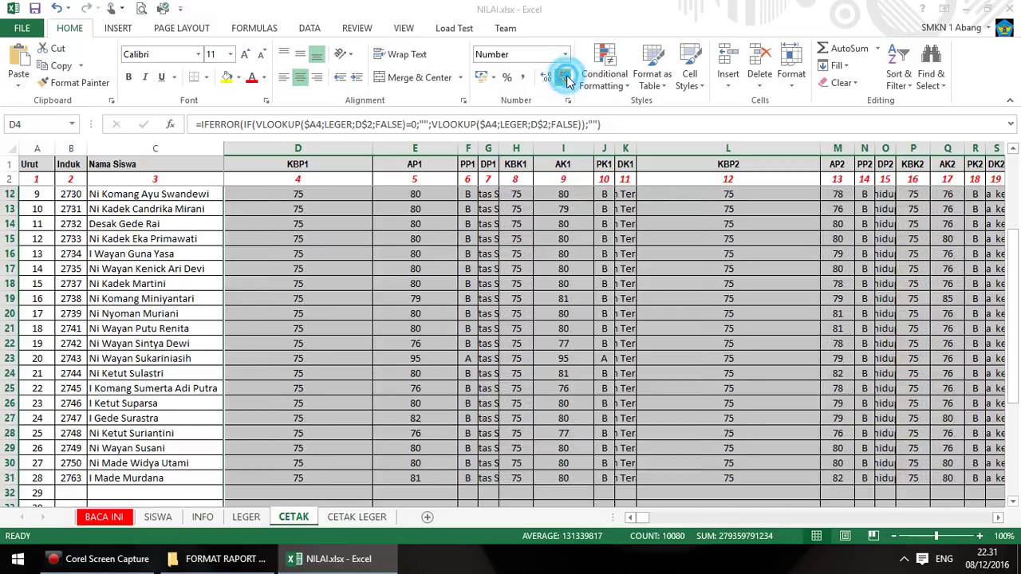
scroll(573, 252, "up", 3)
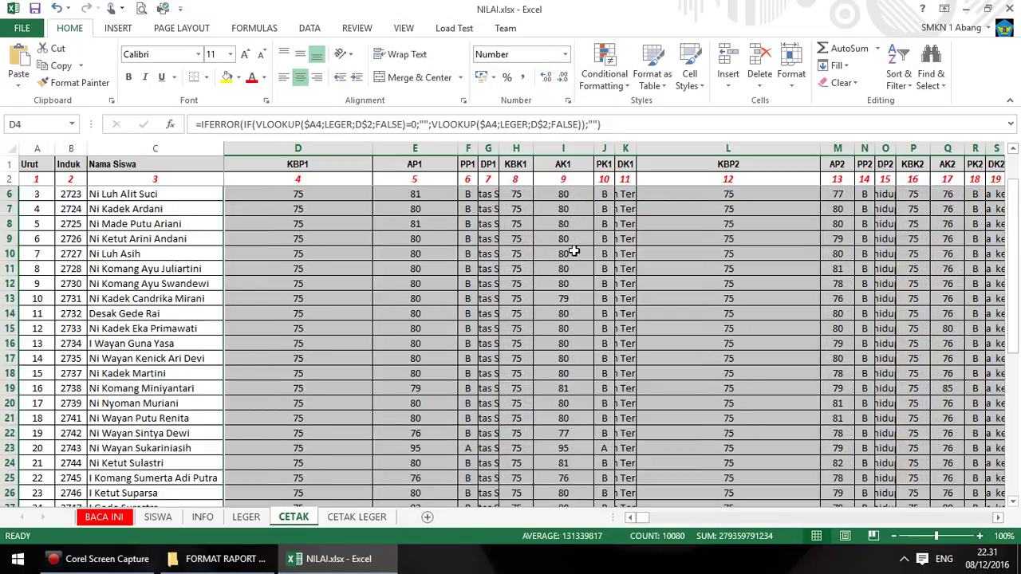
left_click(677, 293)
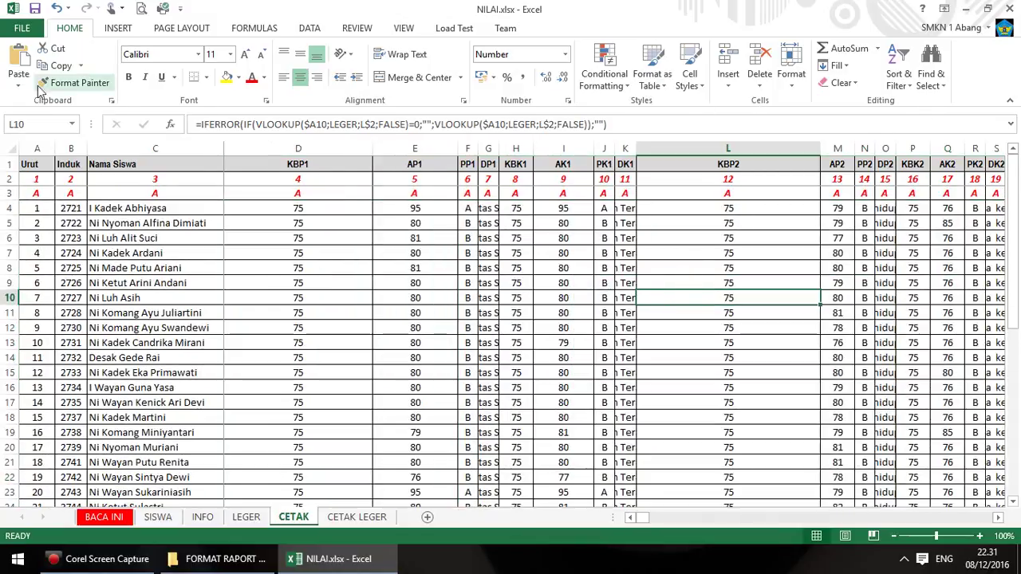
left_click(33, 8)
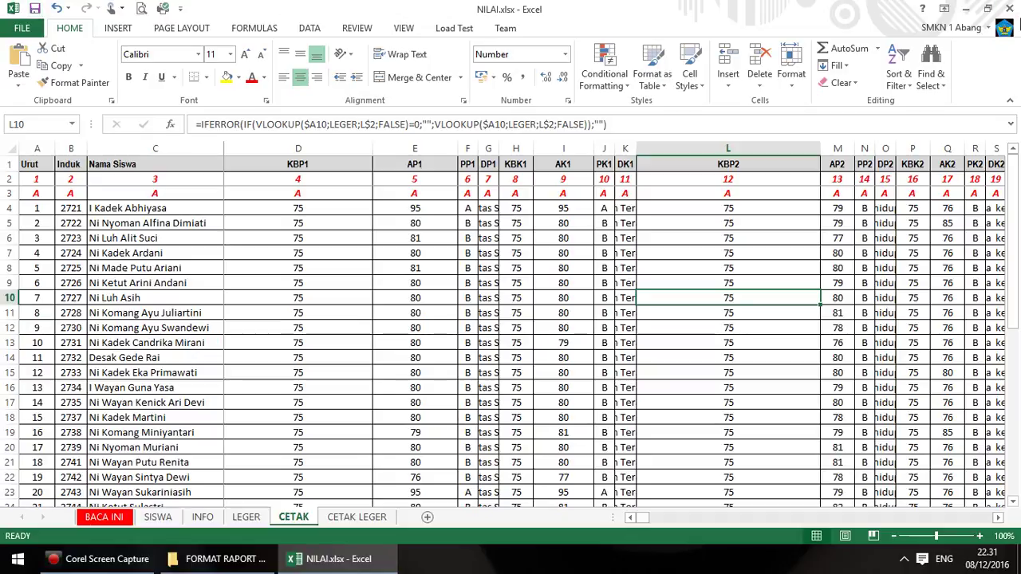
left_click(1009, 10)
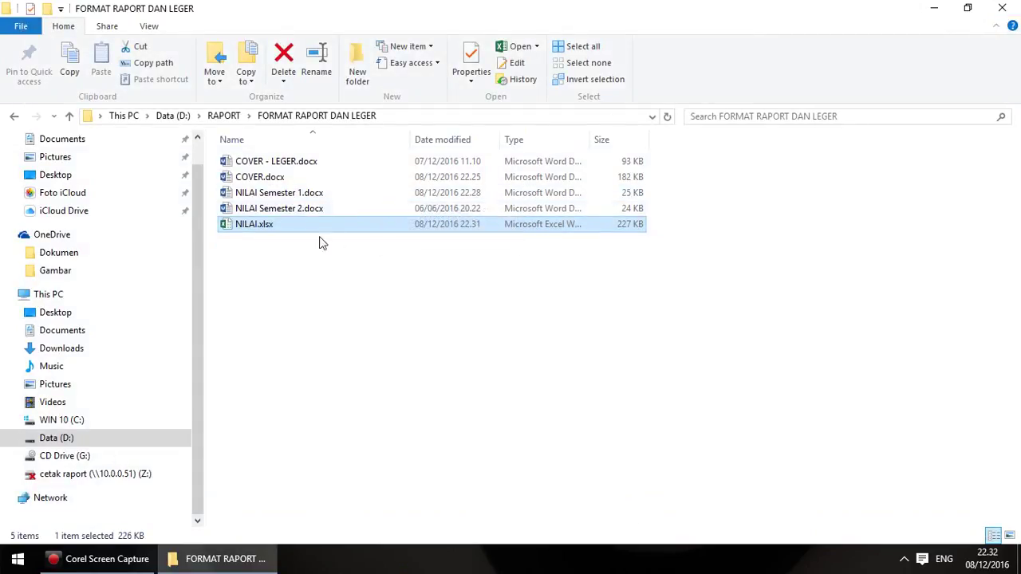
Open NILAI Semester 1.docx and let it load its merge data from the CETAK sheet
double_click(312, 194)
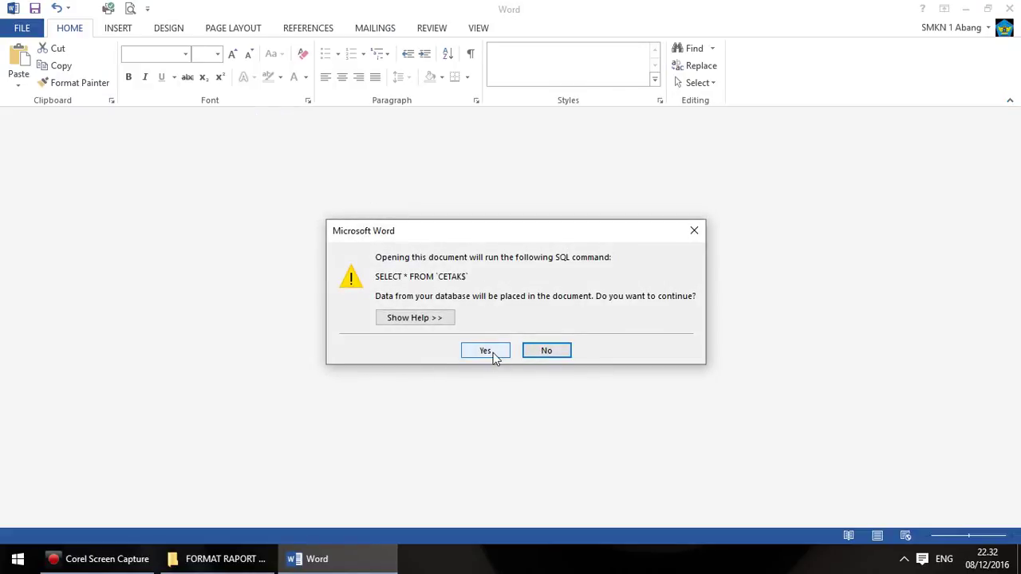
left_click(486, 351)
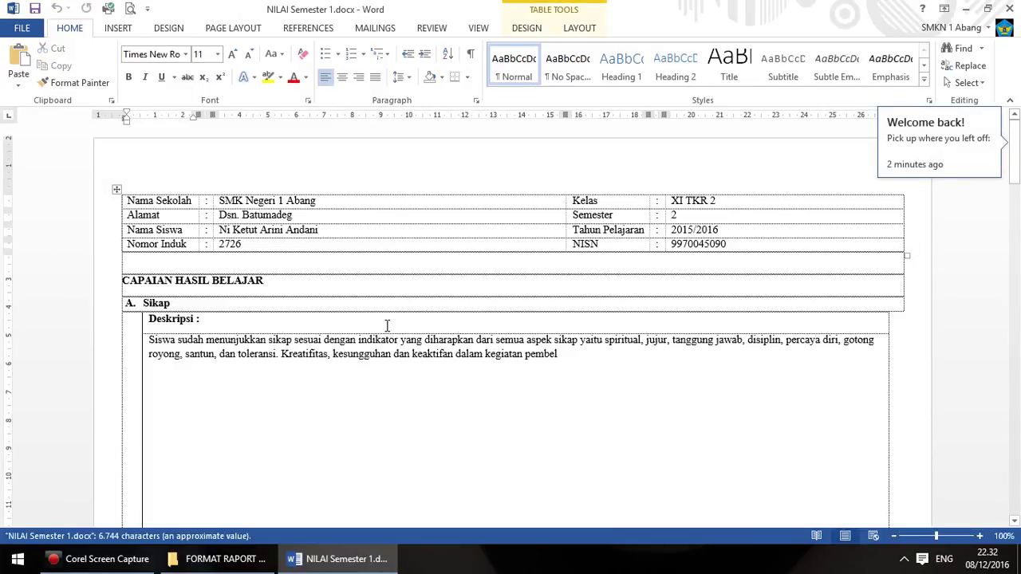
scroll(386, 325, "down", 15)
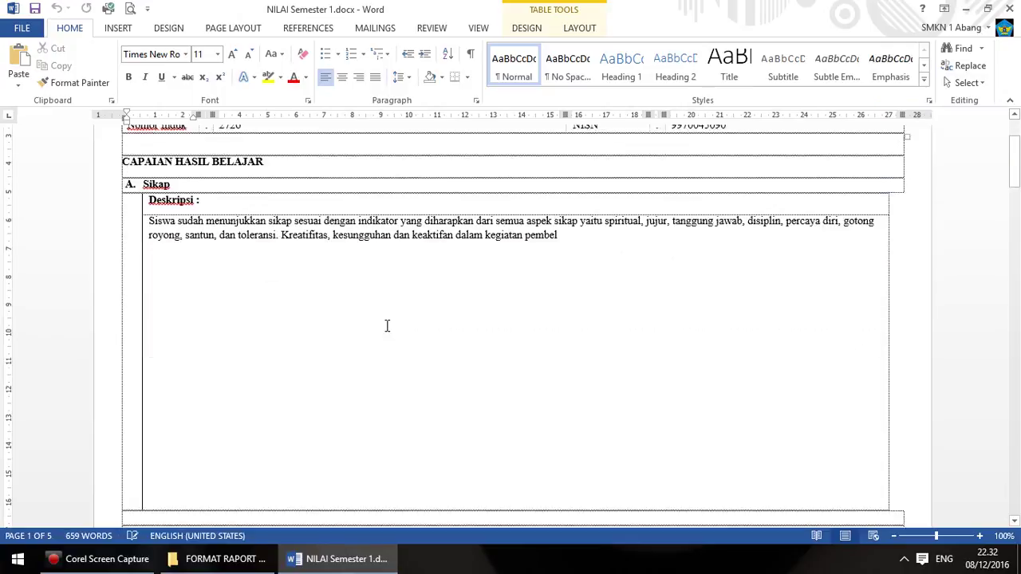
Examine the Pengetahuan Angka scores for decimals across the subject groups, and look through the remaining report sections
left_click(431, 242)
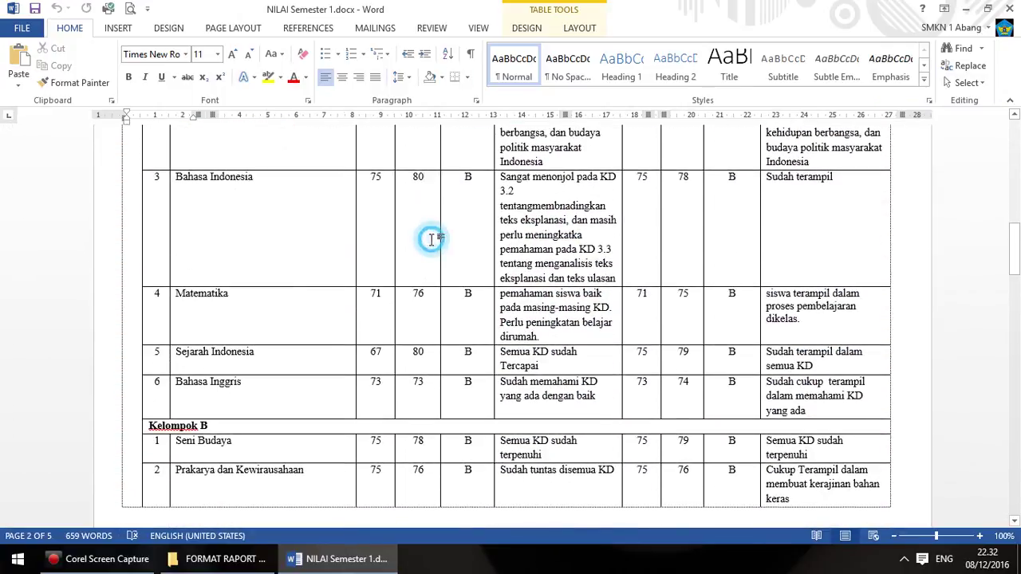
left_click(424, 291)
scroll(423, 291, "down", 3)
left_click(420, 257)
left_click(418, 274)
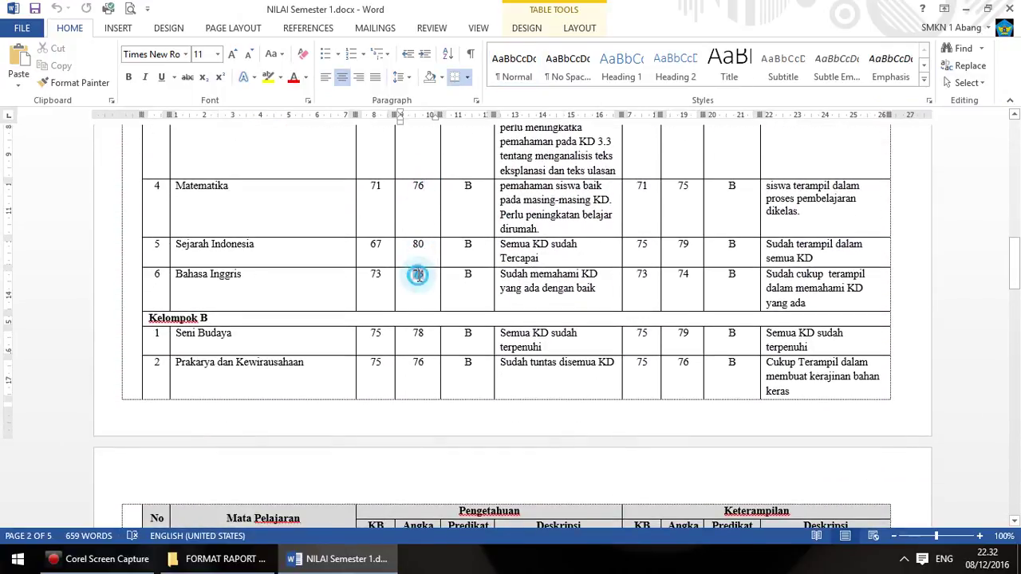
scroll(419, 283, "down", 3)
left_click(420, 227)
left_click(423, 254)
scroll(420, 292, "down", 15)
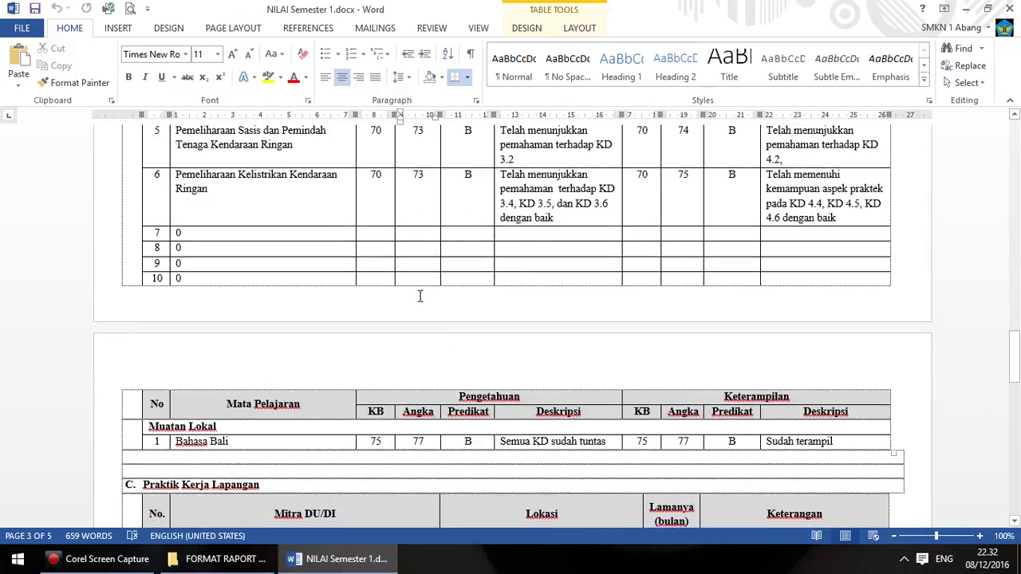
scroll(419, 295, "down", 2)
scroll(359, 280, "up", 8)
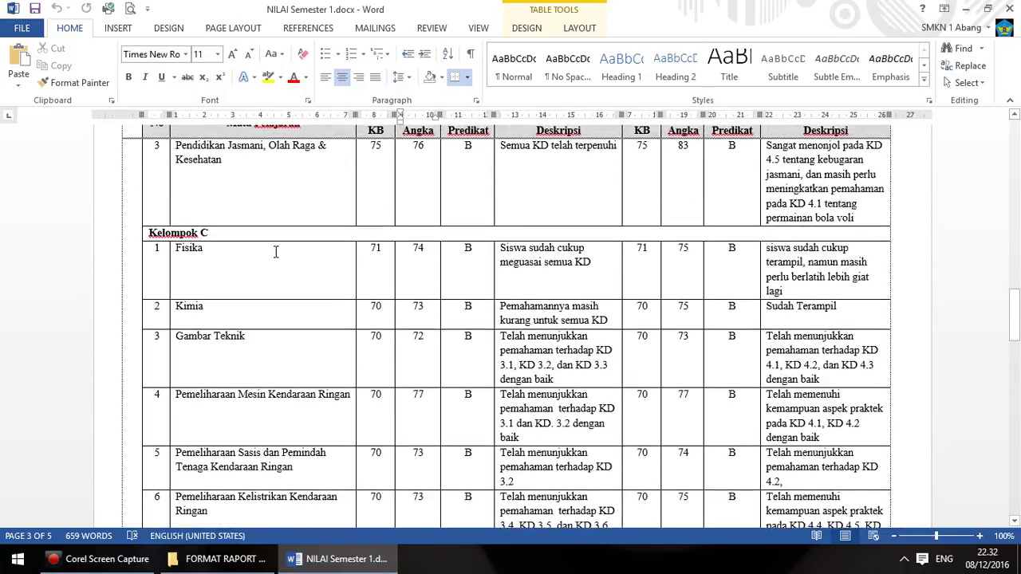
scroll(275, 252, "down", 12)
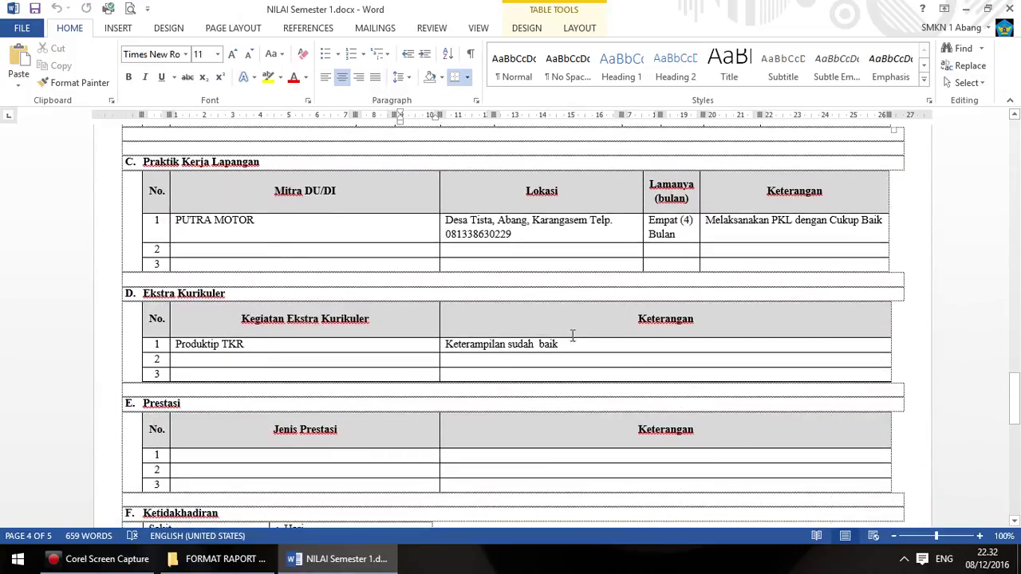
scroll(572, 336, "down", 15)
scroll(568, 347, "up", 5)
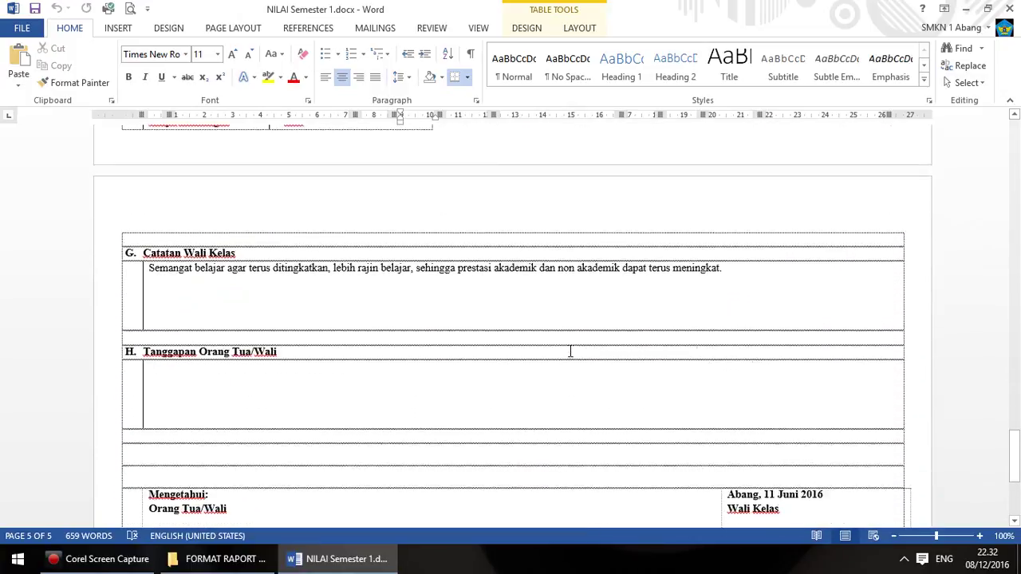
Delete the unused rows 7 to 10 of Kelompok C from the subject table
scroll(570, 351, "up", 15)
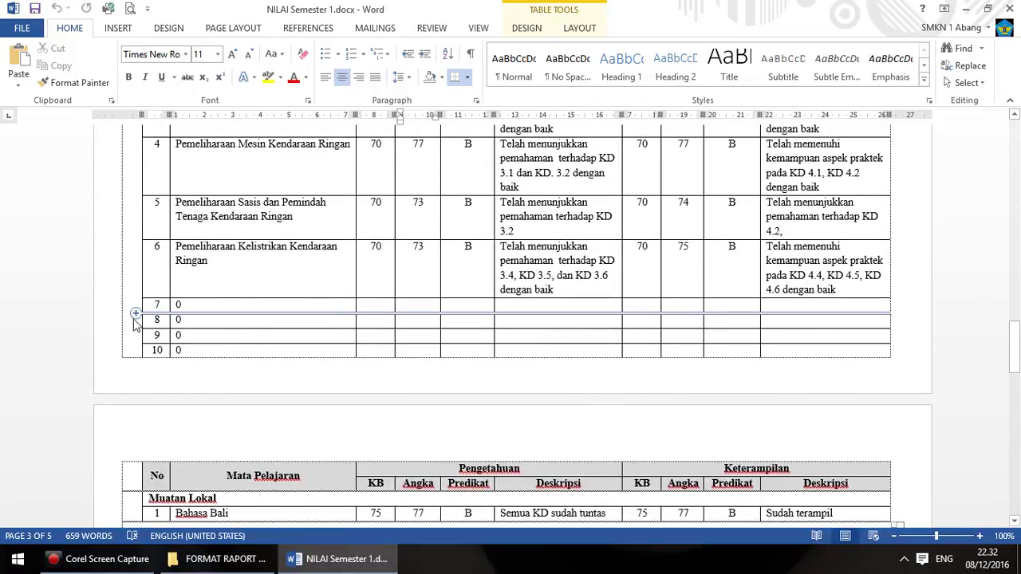
scroll(244, 298, "up", 1)
scroll(166, 223, "down", 2)
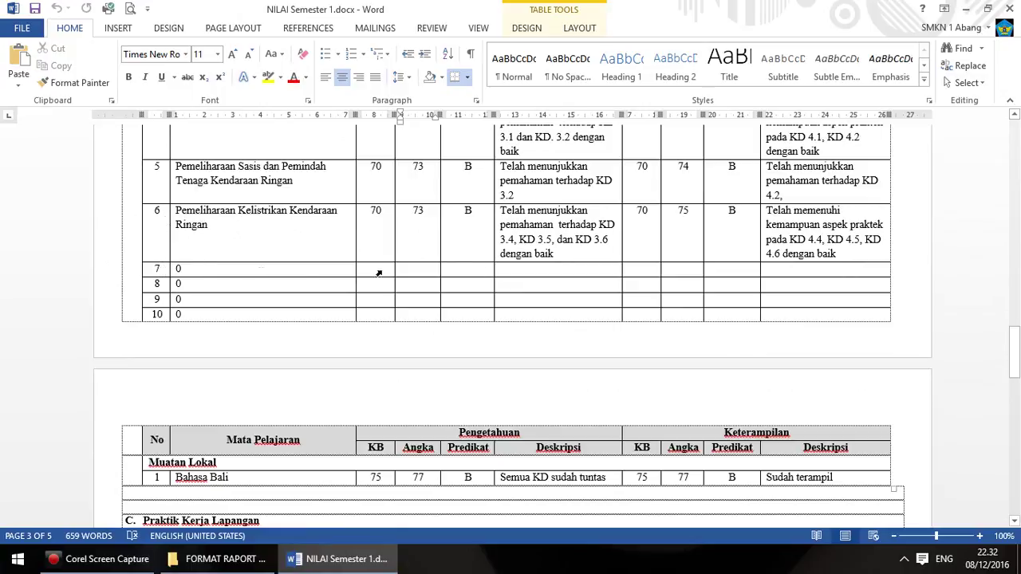
left_click_drag(84, 269, 84, 319)
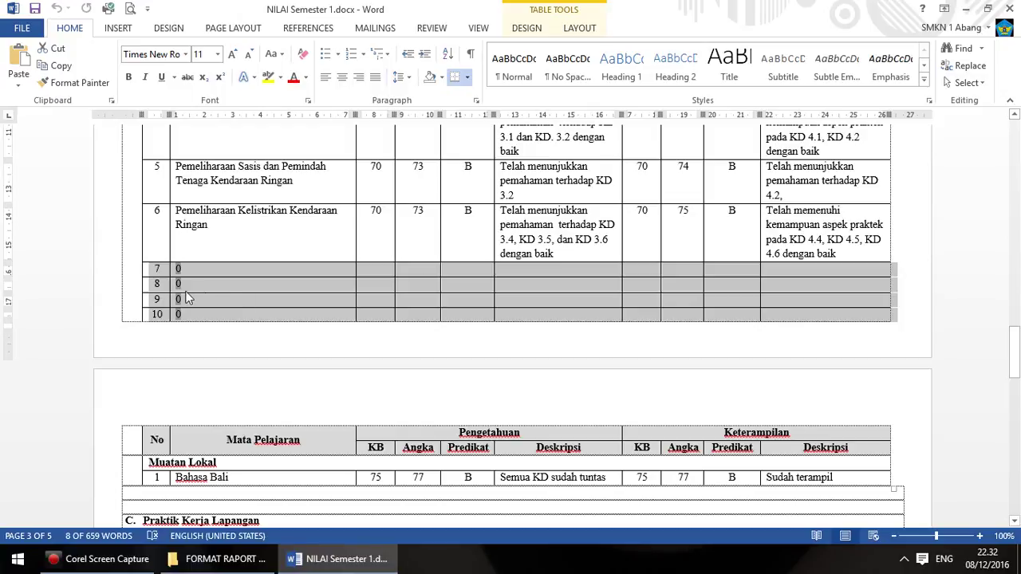
right_click(156, 278)
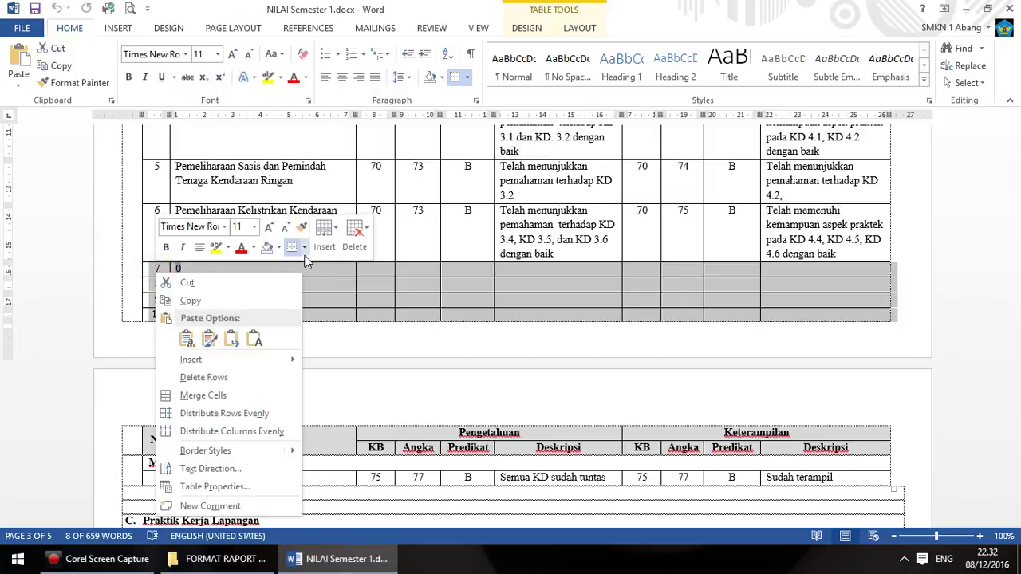
left_click(356, 230)
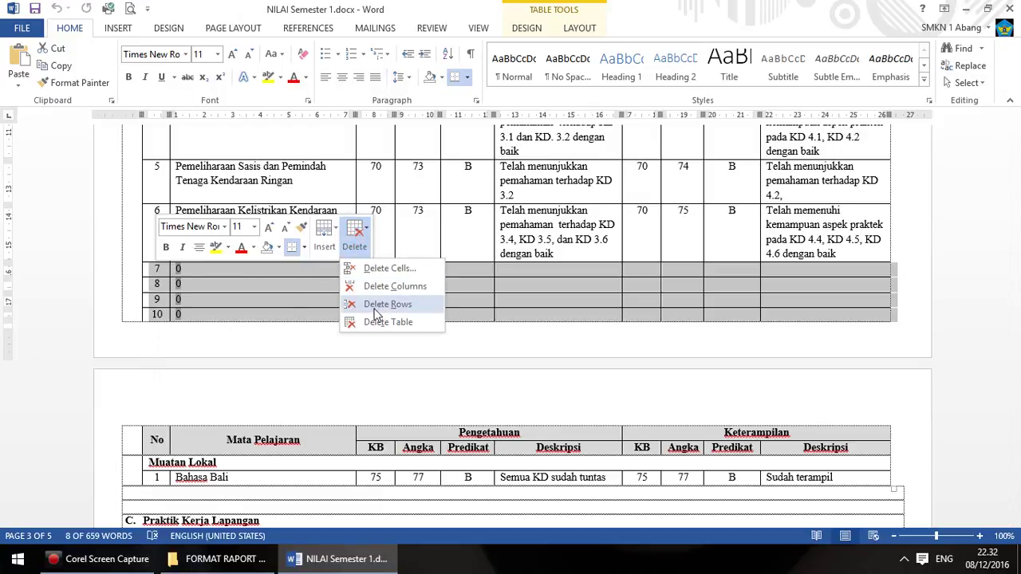
left_click(377, 305)
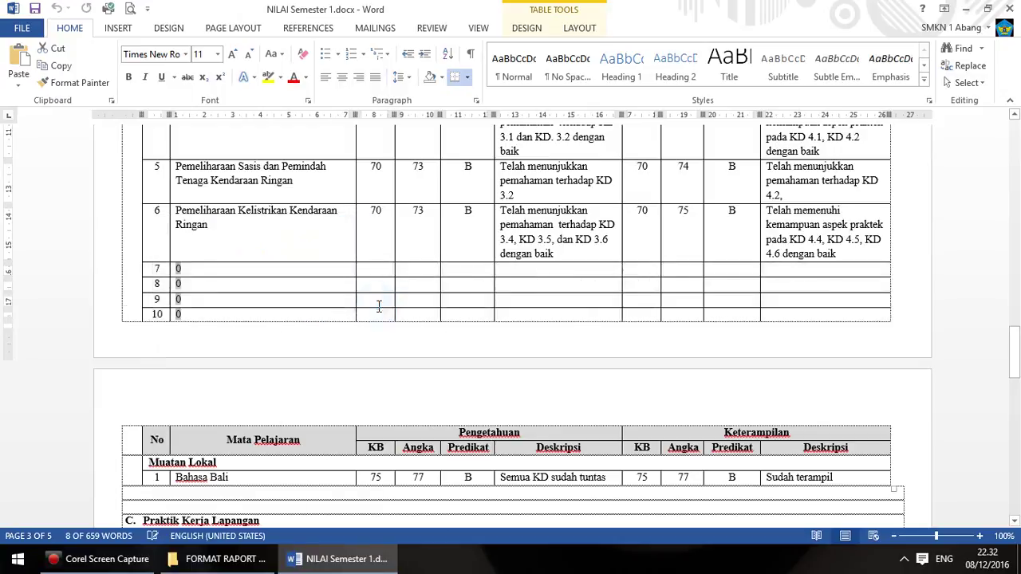
Review the page layout of the whole report, from the student details down to the signature block
scroll(604, 299, "down", 3)
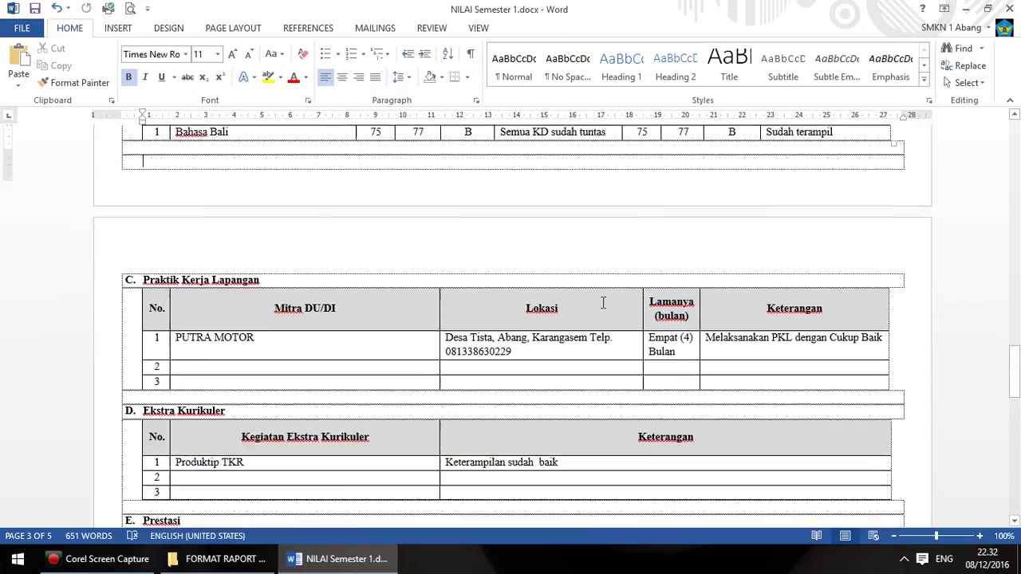
scroll(603, 299, "up", 3)
scroll(603, 303, "up", 20)
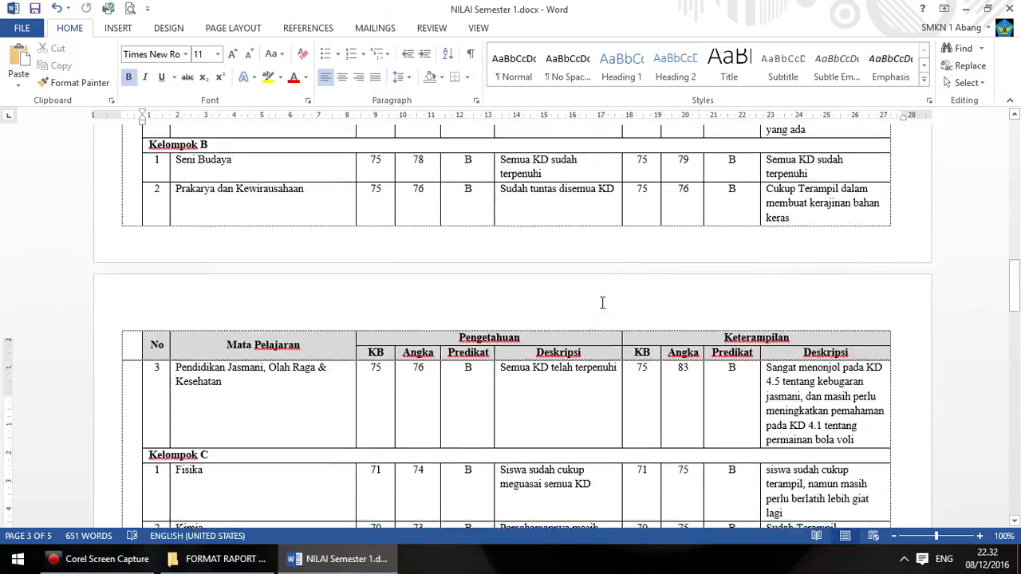
scroll(603, 302, "up", 8)
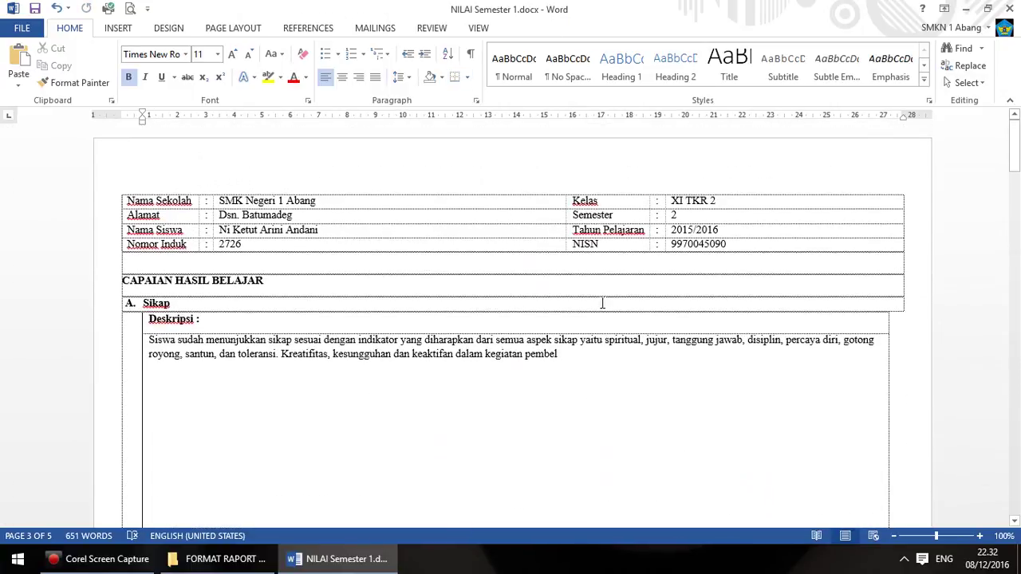
scroll(604, 303, "down", 14)
scroll(604, 302, "down", 20)
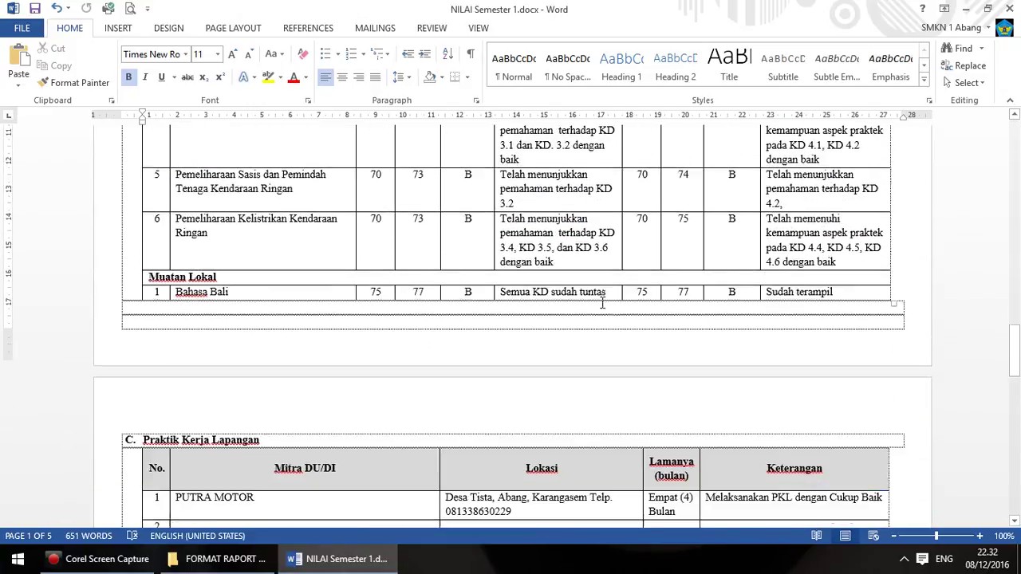
scroll(605, 313, "down", 5)
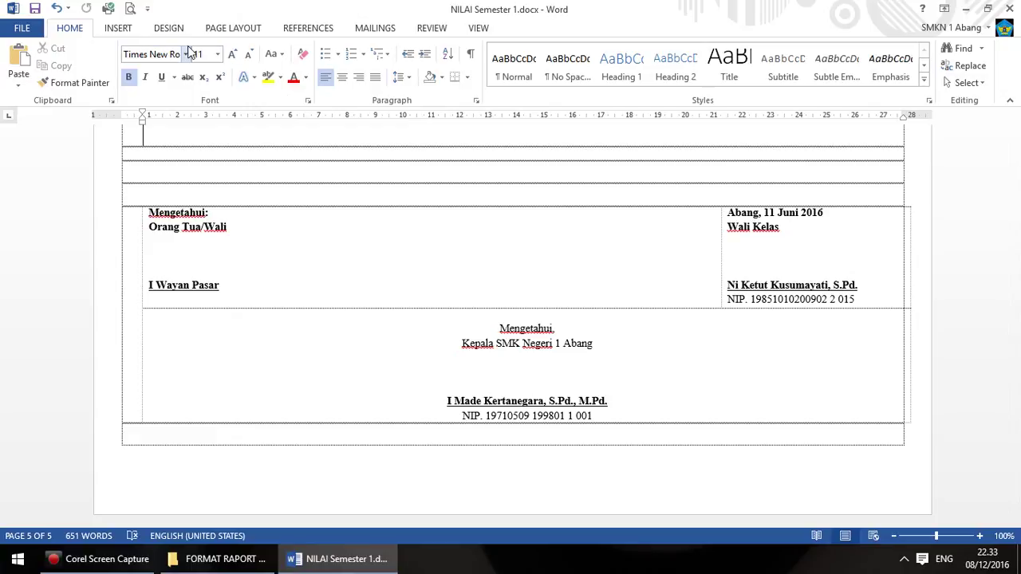
Preview merge record 9, go back to record 6, and view its Kelompok C and Muatan Lokal scores
left_click(375, 28)
left_click(582, 48)
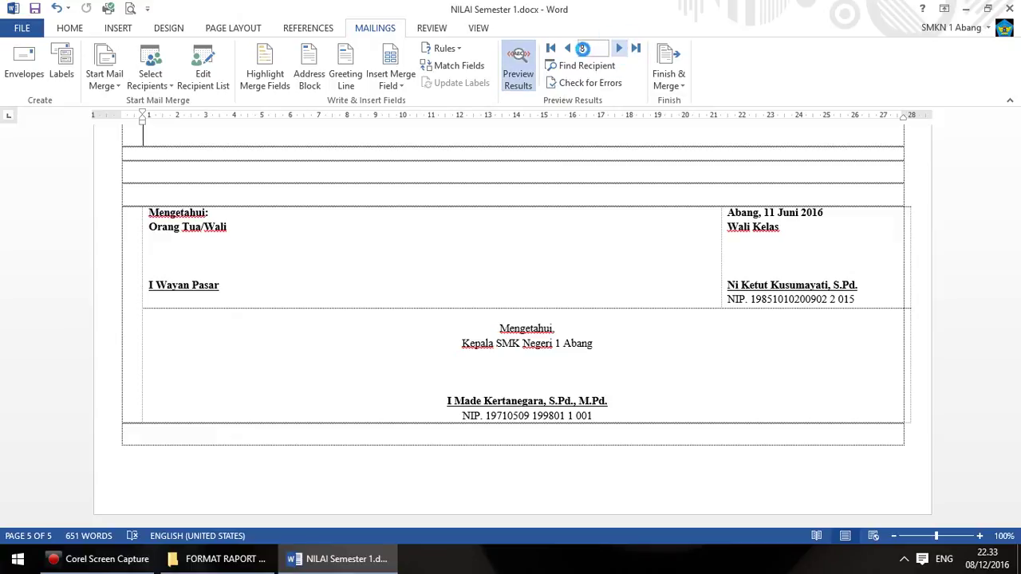
type("9")
key("Return")
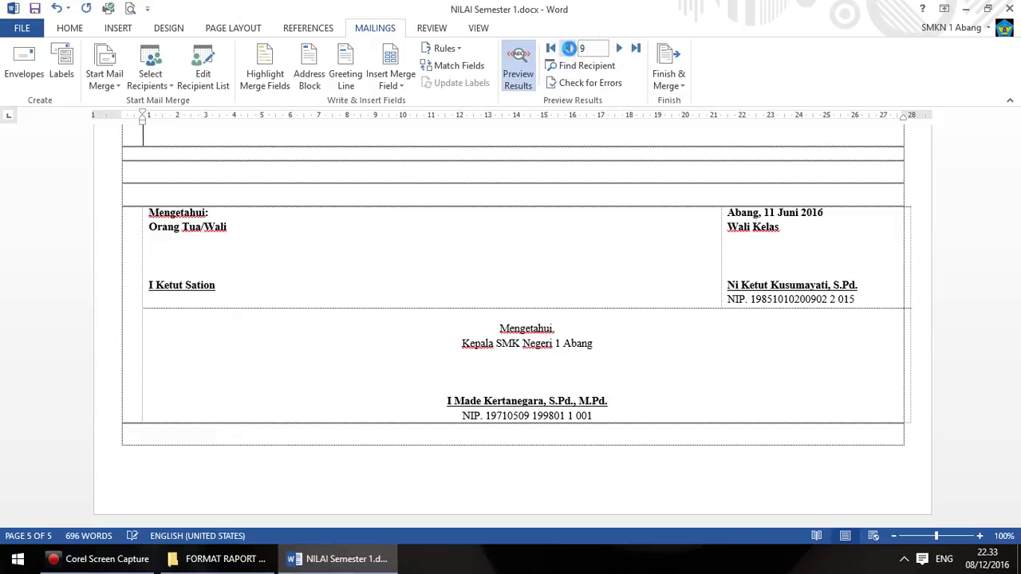
left_click(568, 49)
scroll(524, 293, "up", 20)
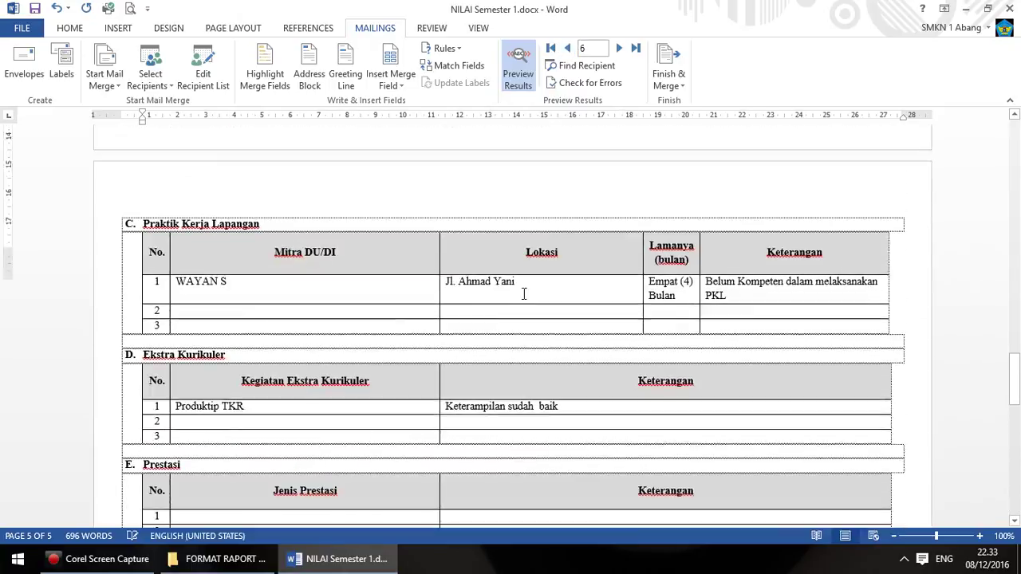
scroll(524, 293, "down", 3)
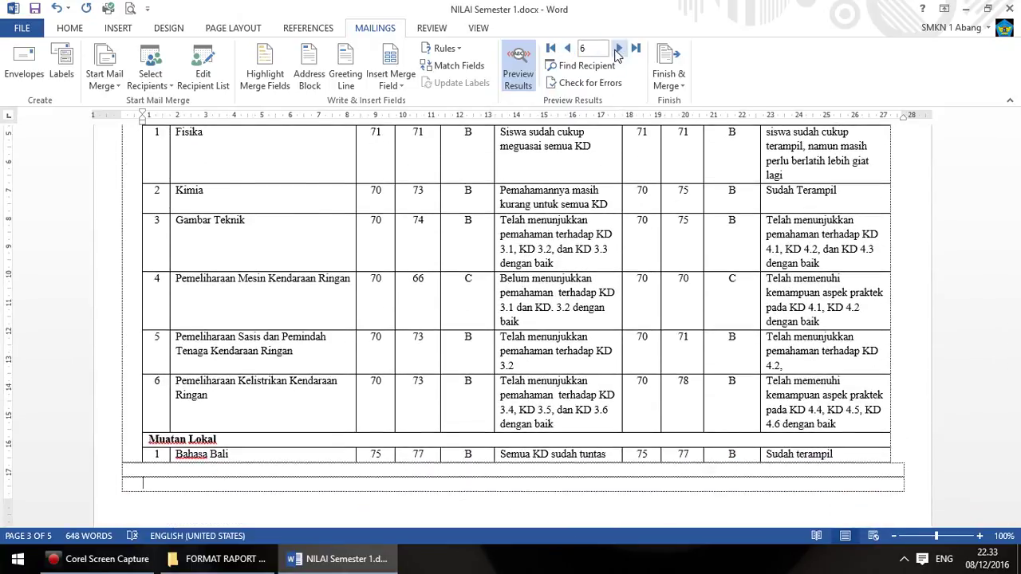
Step the mail merge preview forward from record 6 to record 10 to compare the students' Kelompok C scores
left_click(617, 49)
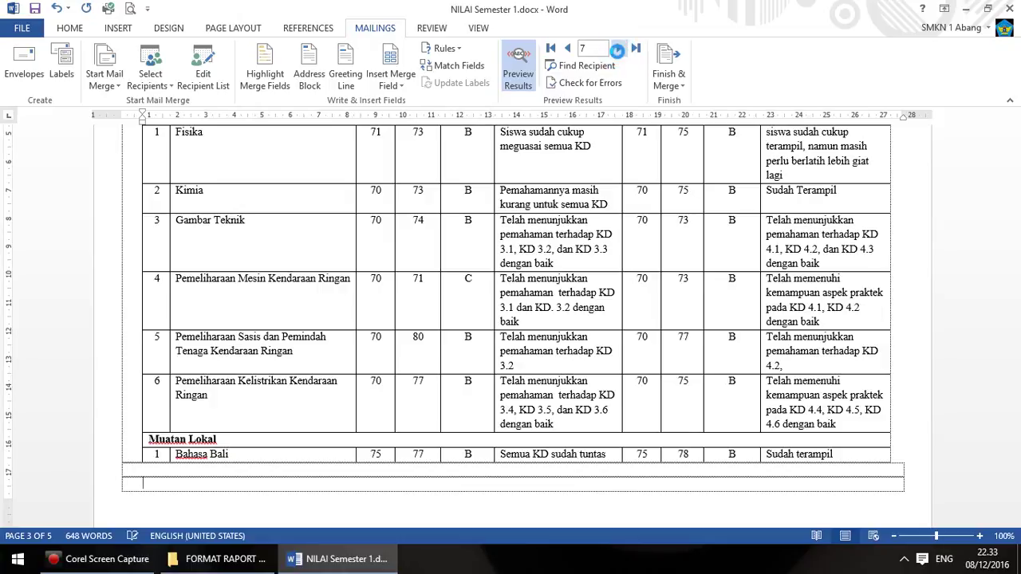
left_click(619, 49)
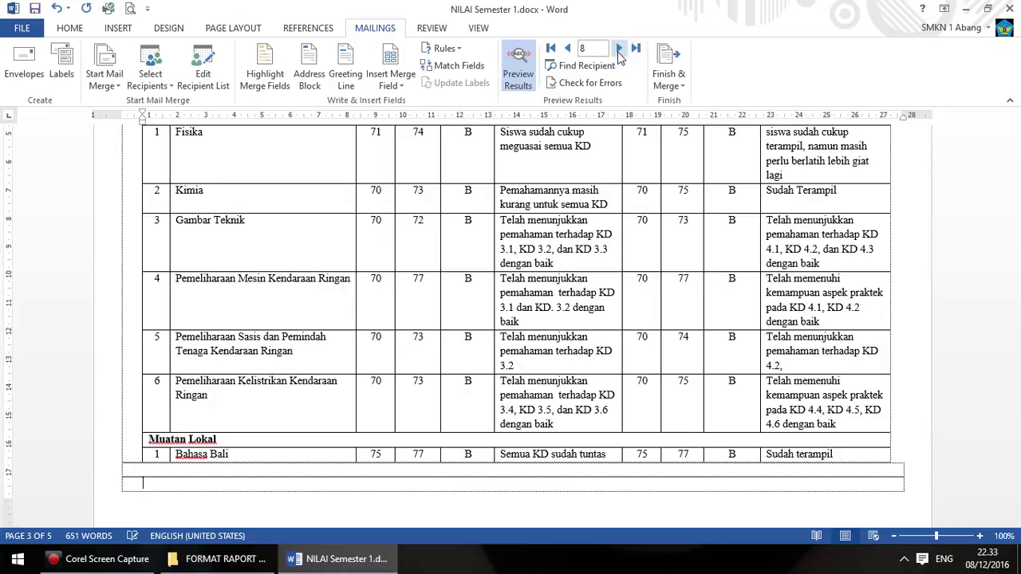
left_click(619, 50)
left_click(619, 50)
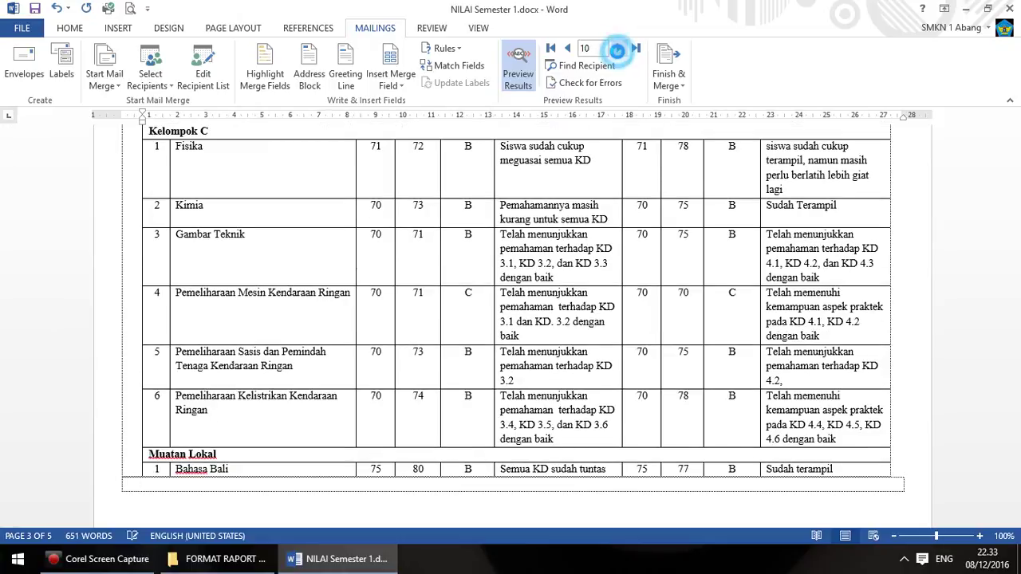